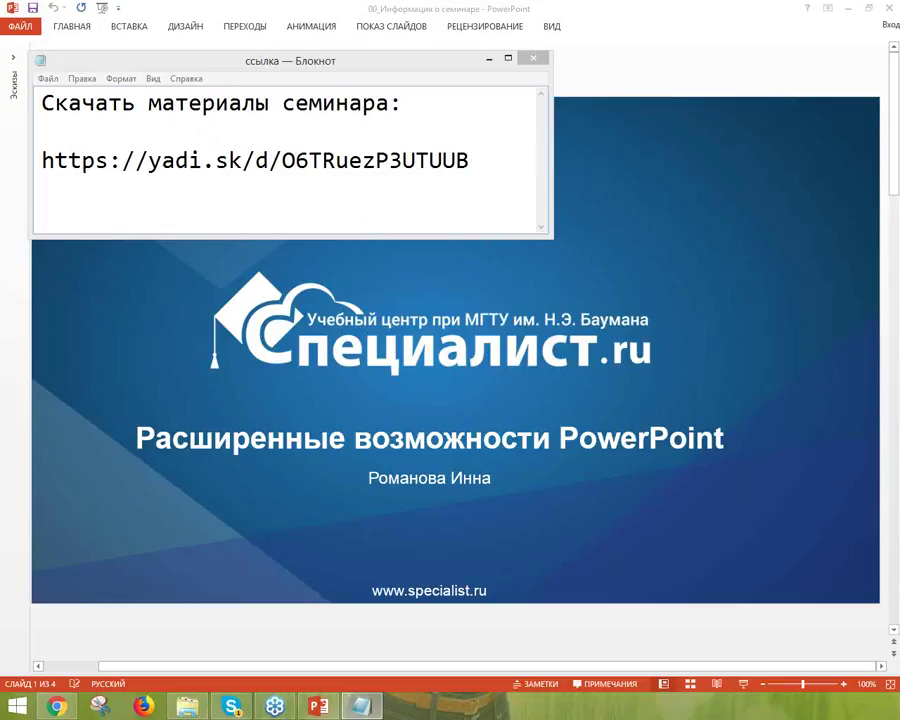
# Maximize the seminar files folder, then close the download-link note and save its changes.
pyautogui.hotkey('alt', 'Tab')
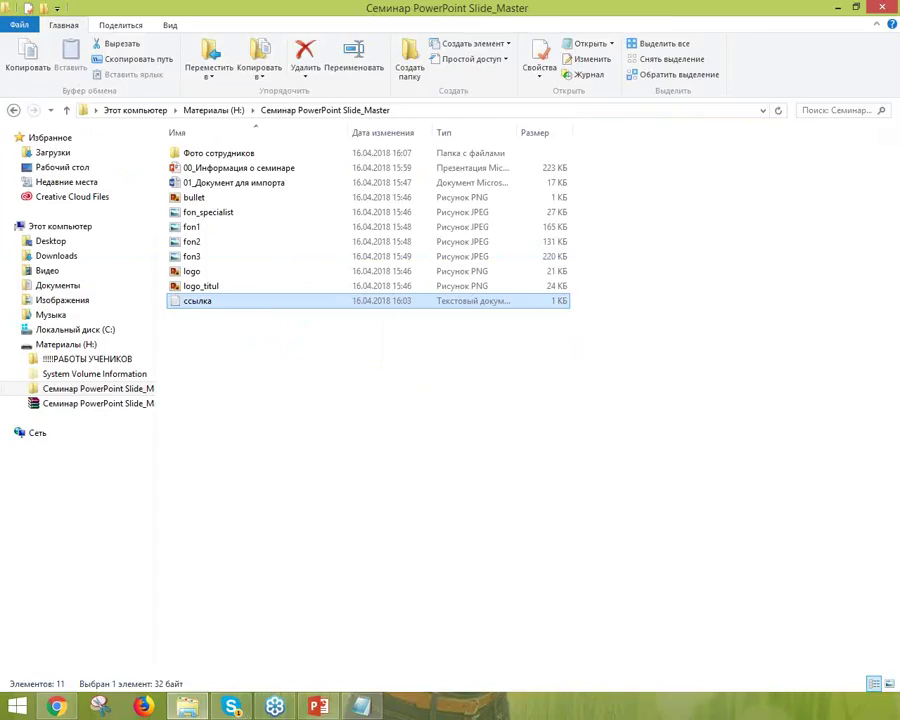
pyautogui.moveTo(667, 211); pyautogui.dragTo(491, 244)
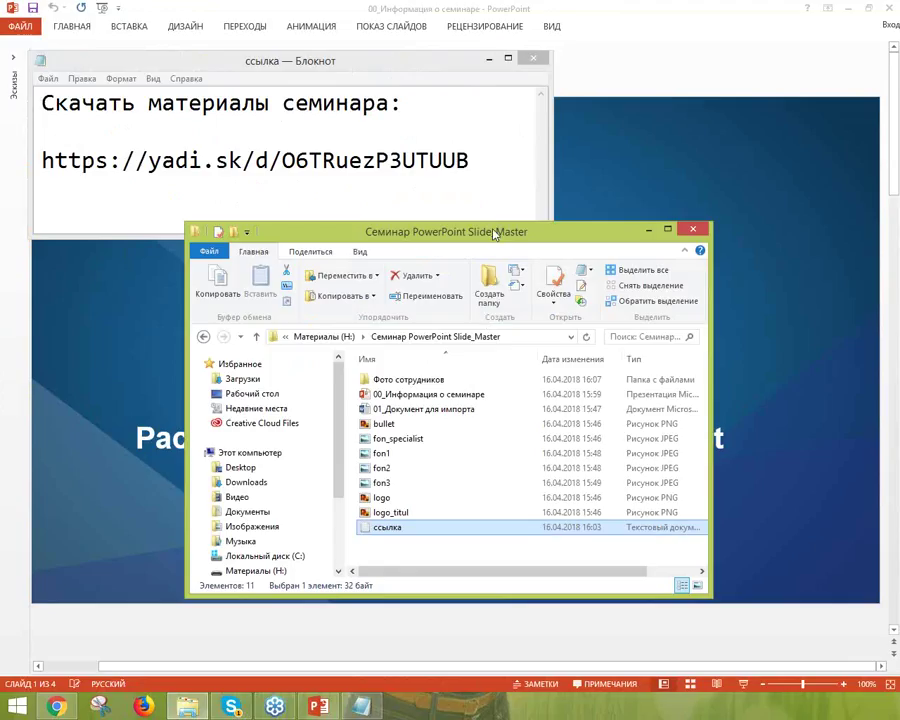
pyautogui.doubleClick(491, 244)
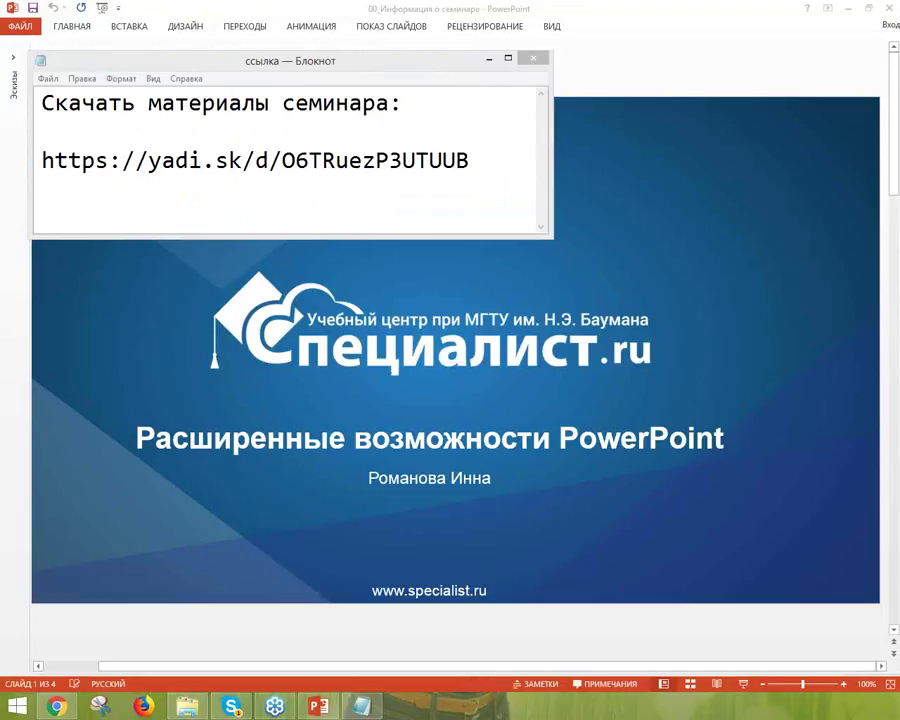
pyautogui.click(533, 58)
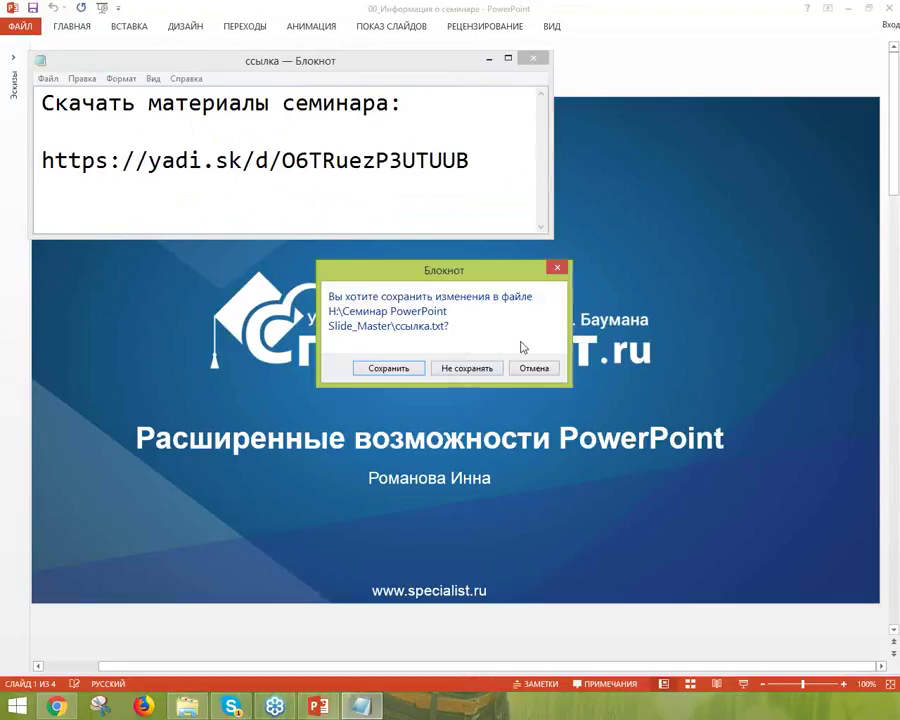
pyautogui.click(390, 368)
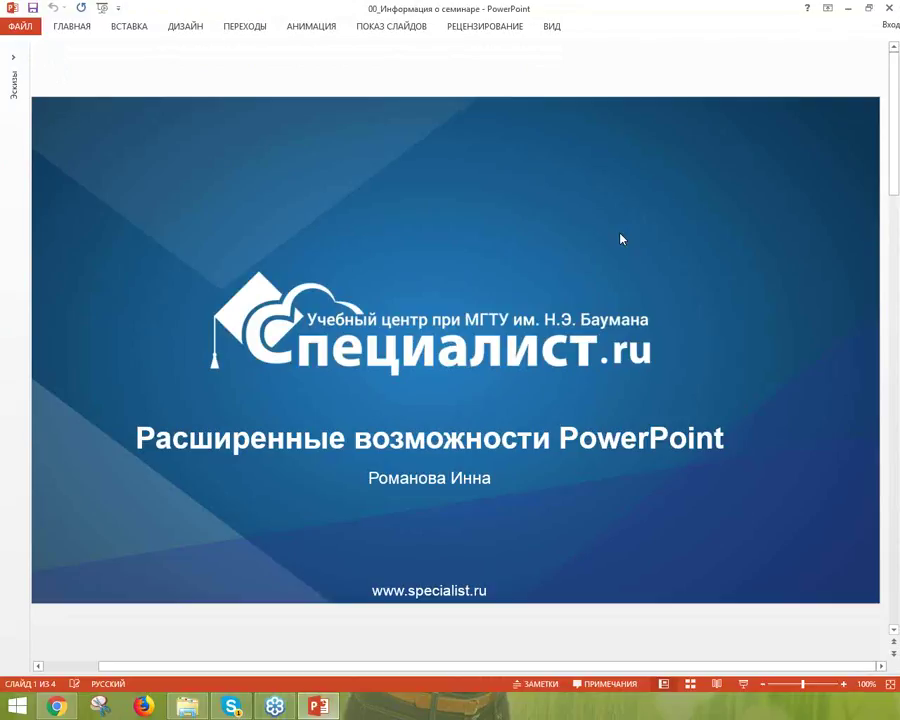
# Scroll down to slide 2, the 'Добро пожаловать!' welcome slide.
pyautogui.scroll(-1, 620, 238)
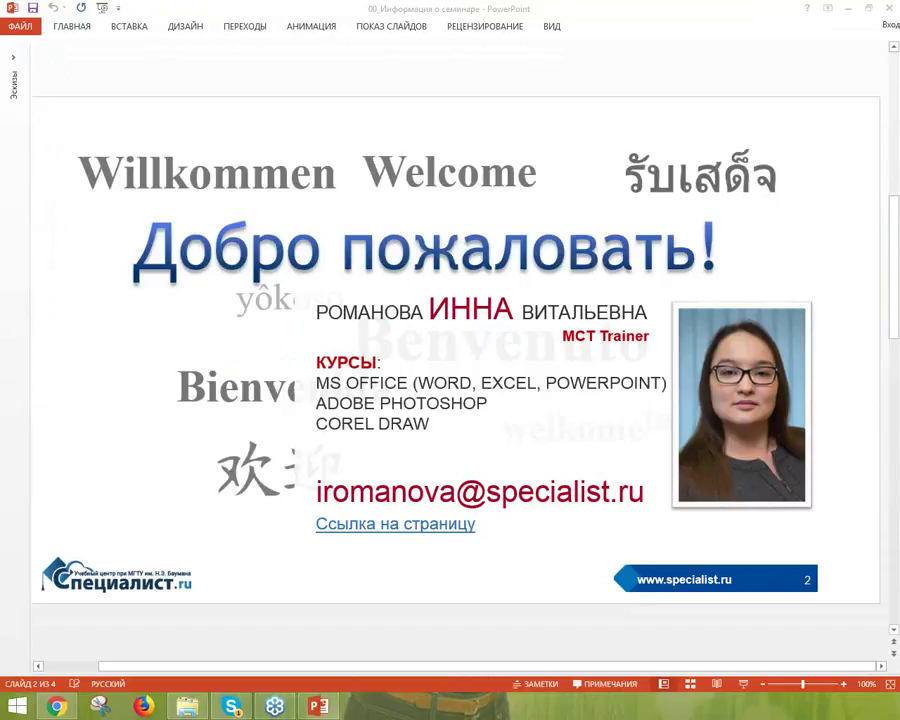
# Expand the slide thumbnails and open slide 3, 'Содержание вебинара'.
pyautogui.click(5, 53)
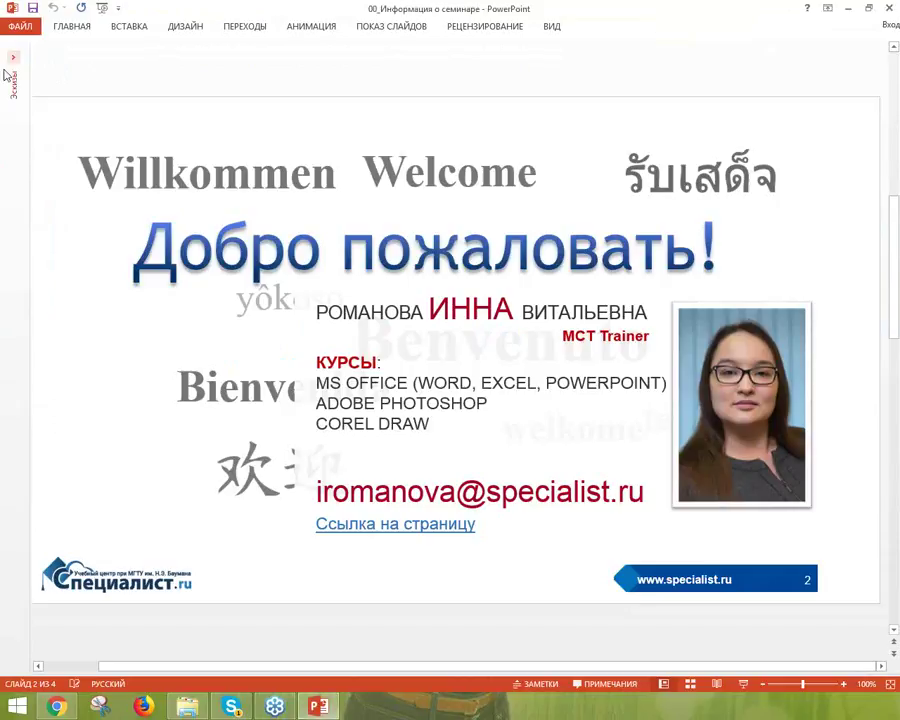
pyautogui.click(13, 57)
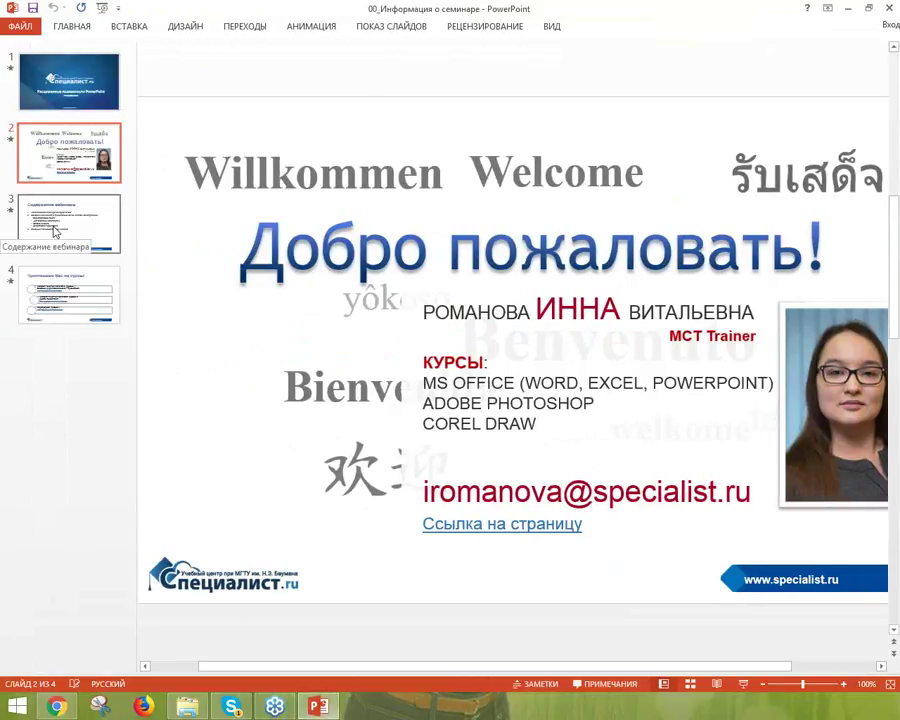
pyautogui.click(57, 232)
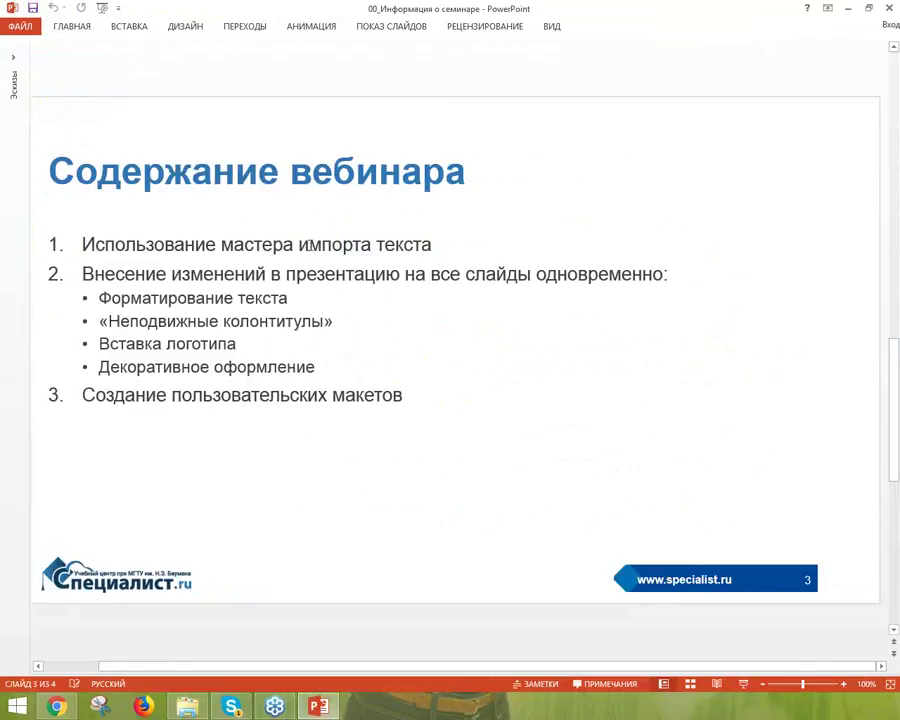
# Select 'импорт' in the first contents item, then minimize PowerPoint to the desktop.
pyautogui.moveTo(298, 244); pyautogui.dragTo(428, 240)
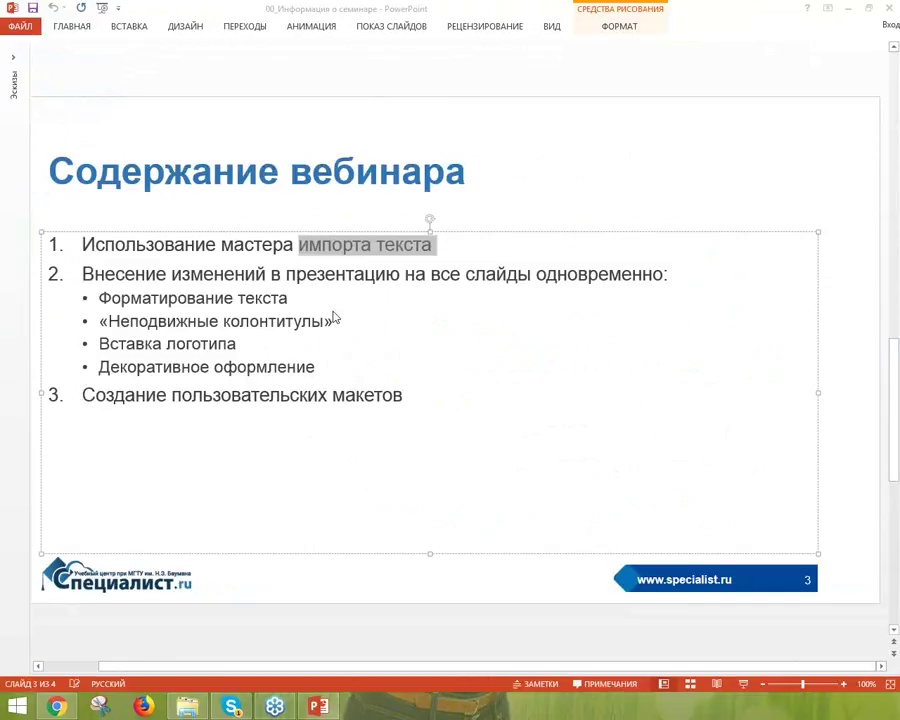
pyautogui.click(414, 245)
pyautogui.click(419, 264)
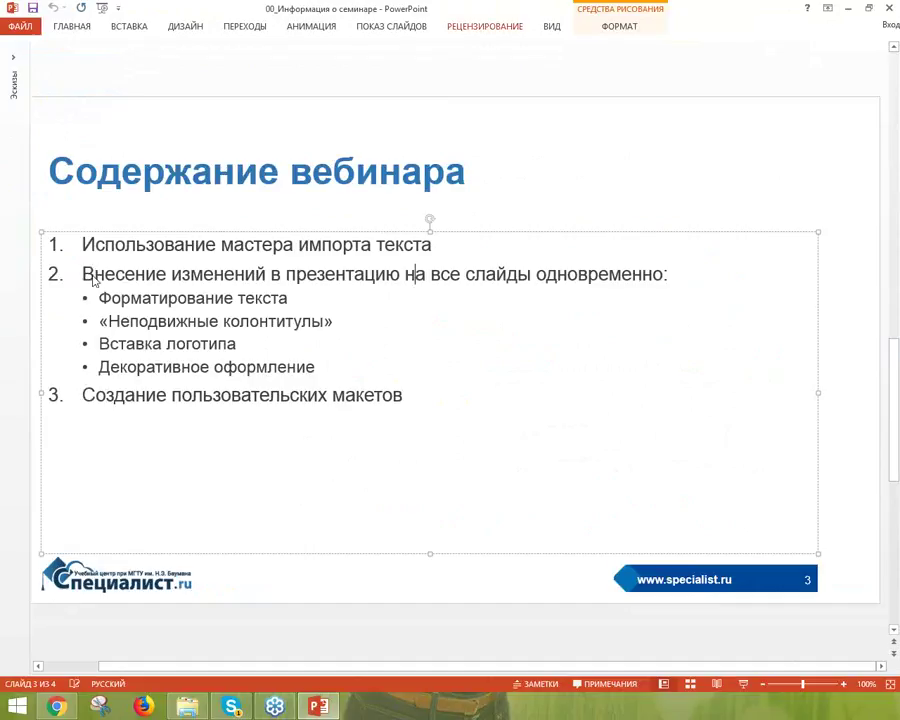
pyautogui.click(847, 11)
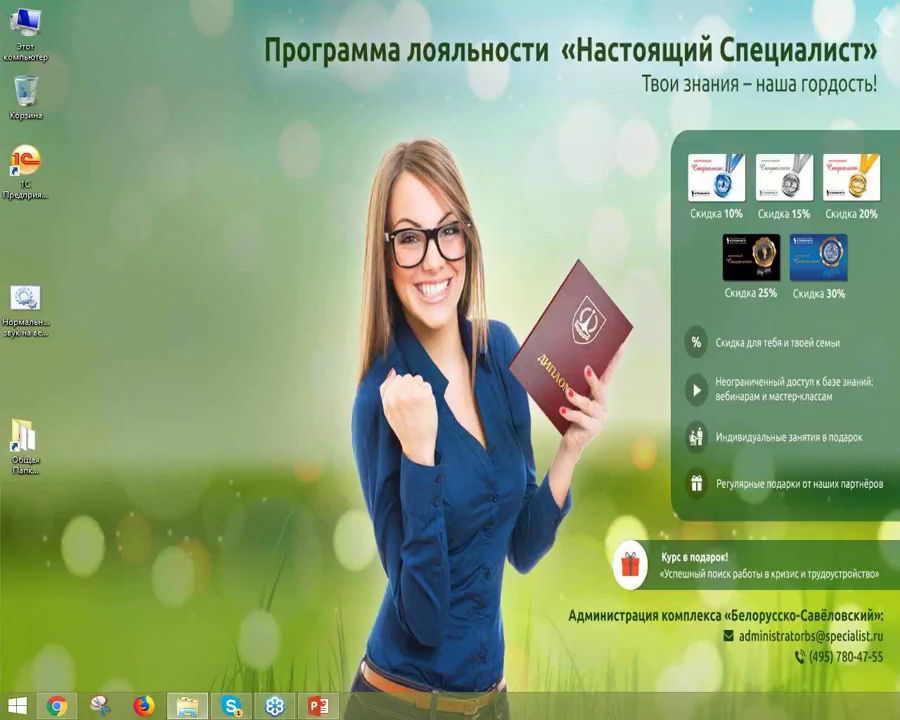
# On the Материалы drive, open the Семинар PowerPoint Slide_Master folder and the 01_Документ для импорта file.
pyautogui.click(187, 705)
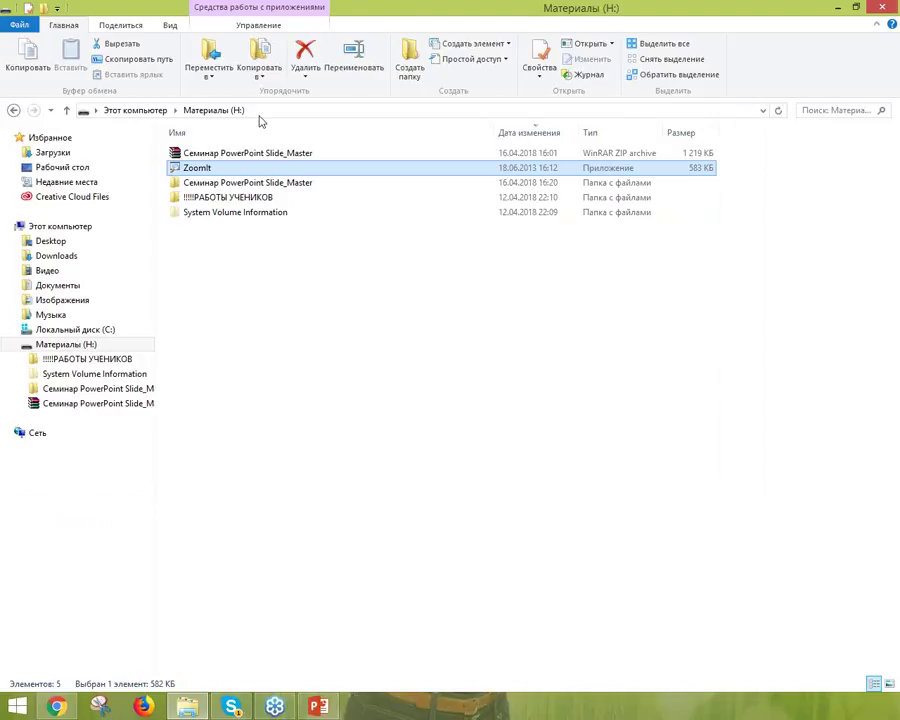
pyautogui.doubleClick(224, 186)
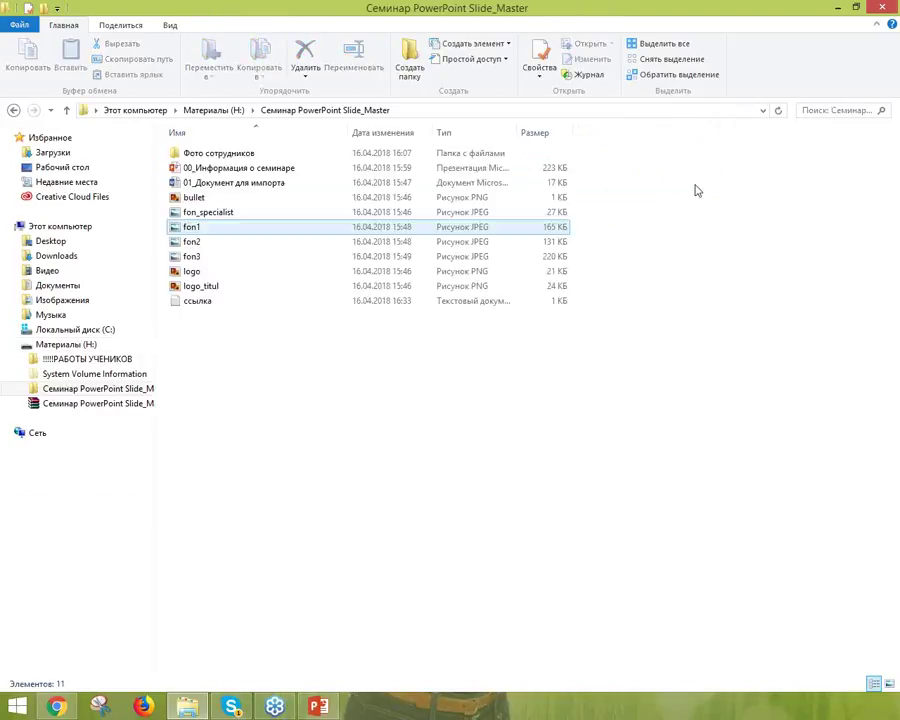
pyautogui.doubleClick(243, 185)
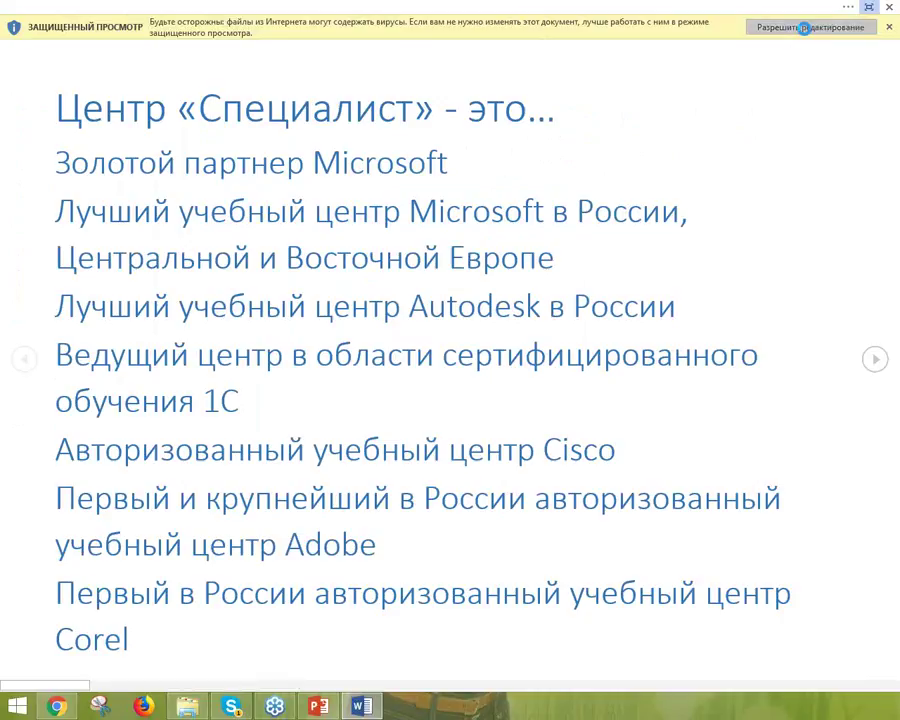
# Enable editing on the protected document, then hide the ribbon for a full-page view.
pyautogui.click(808, 27)
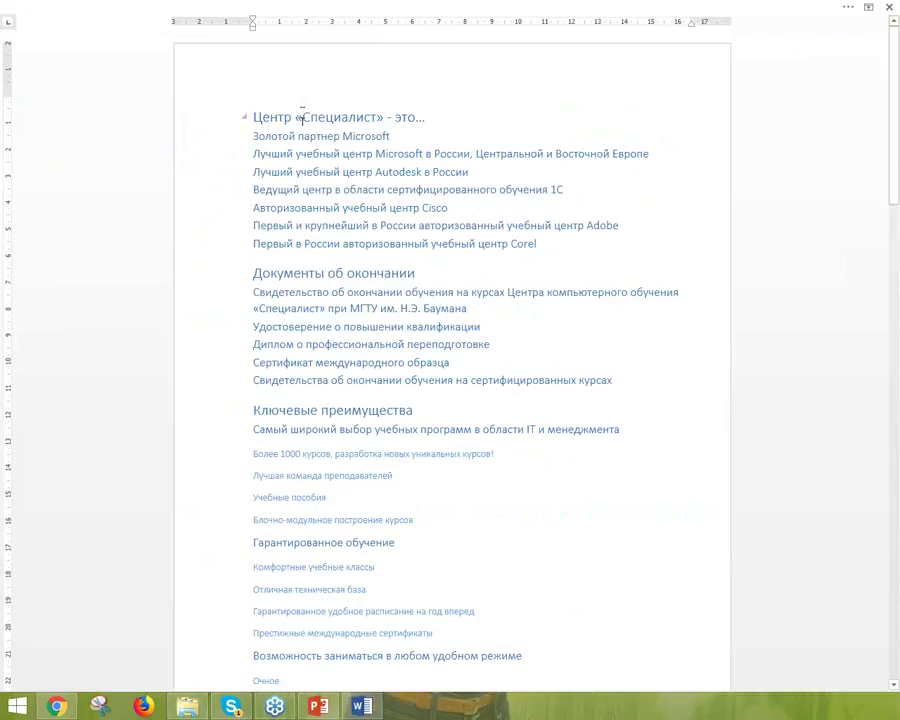
pyautogui.click(838, 11)
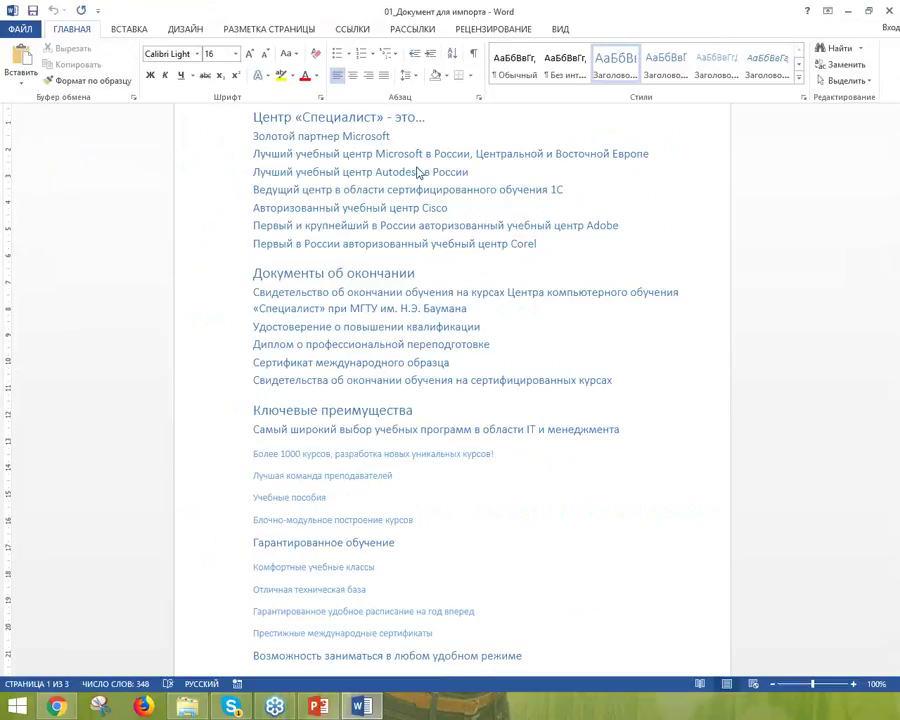
pyautogui.click(464, 224)
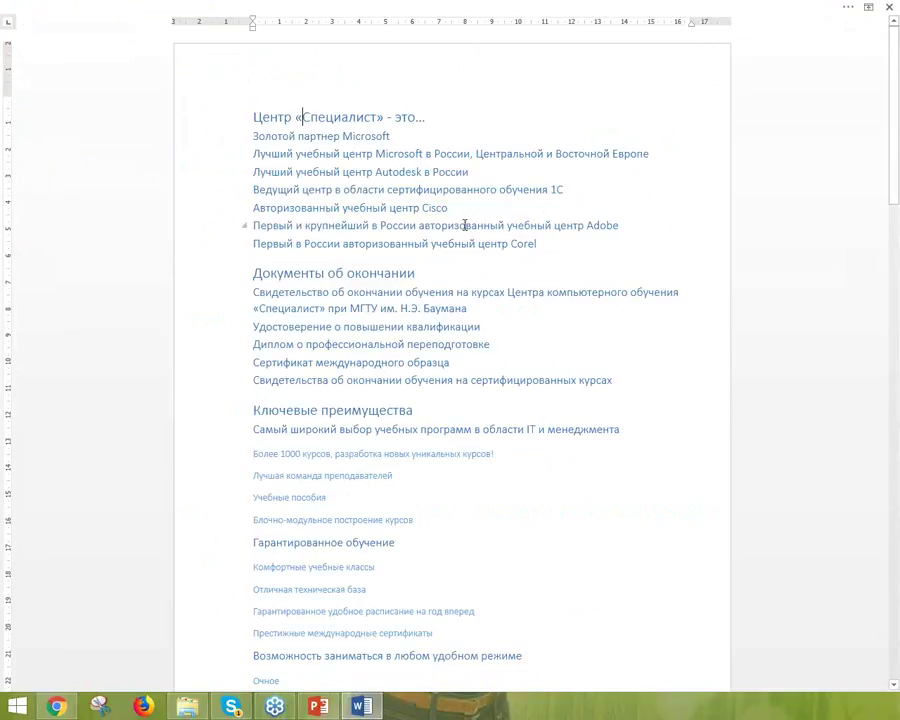
pyautogui.hotkey('ctrl', 'shift', 'F1')
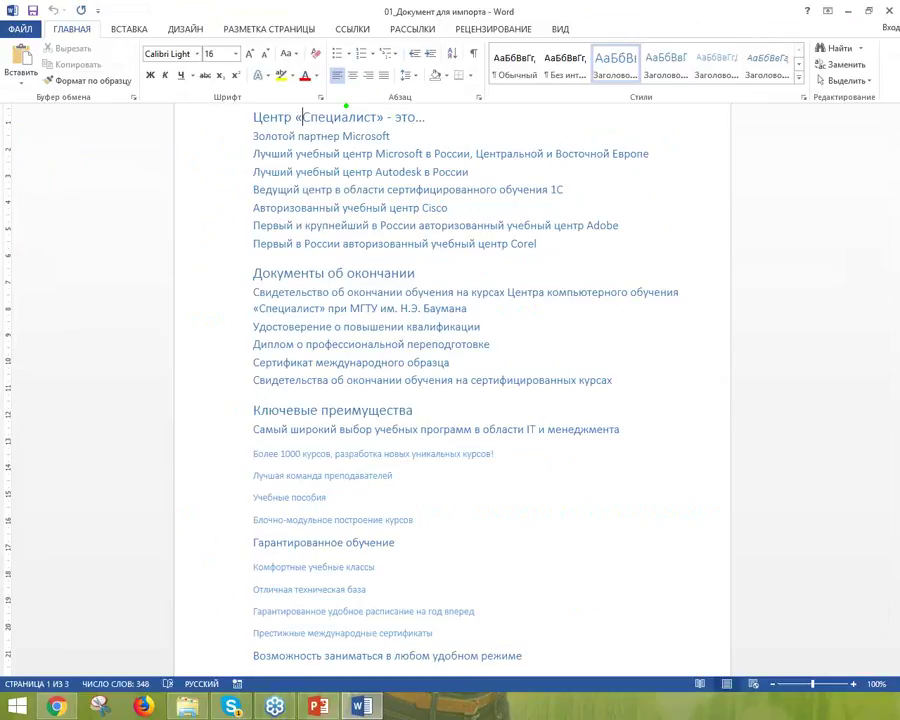
pyautogui.hotkey('ctrl', 'shift', 'F1')
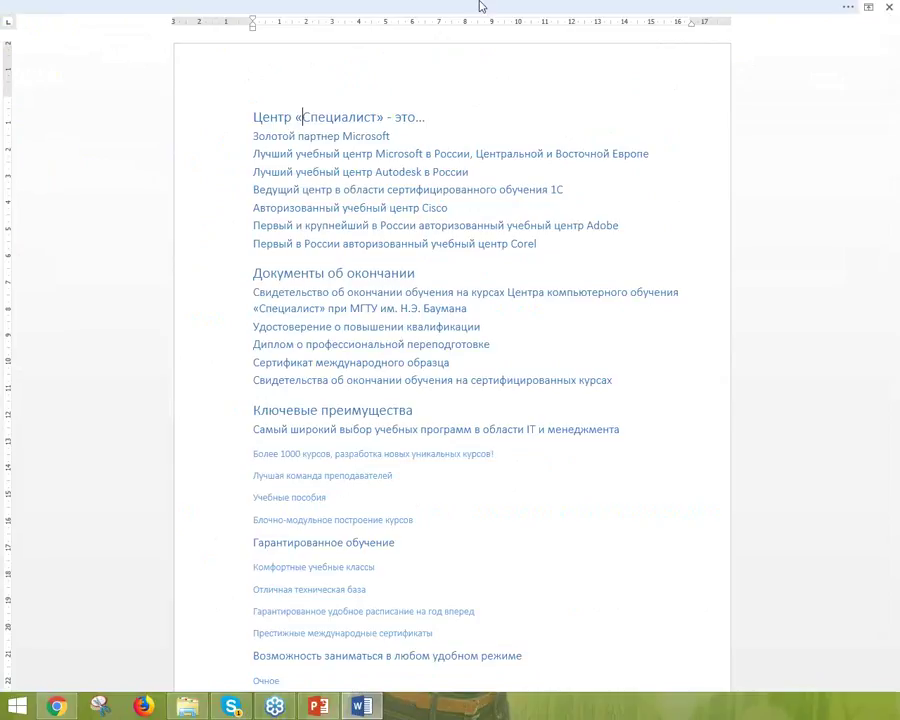
pyautogui.click(803, 7)
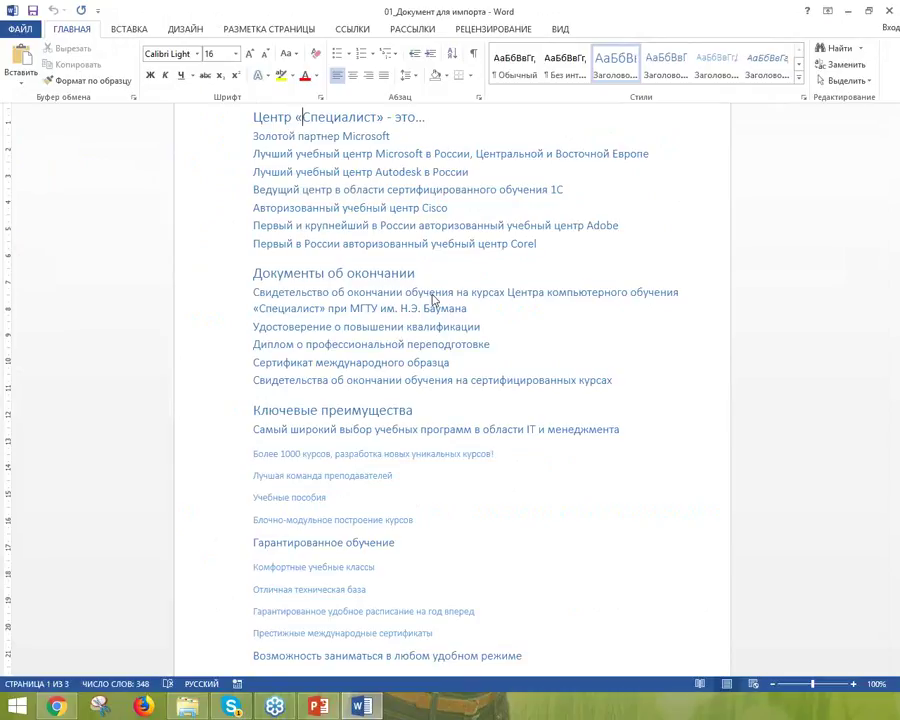
pyautogui.hotkey('ctrl', 'shift', 'F1')
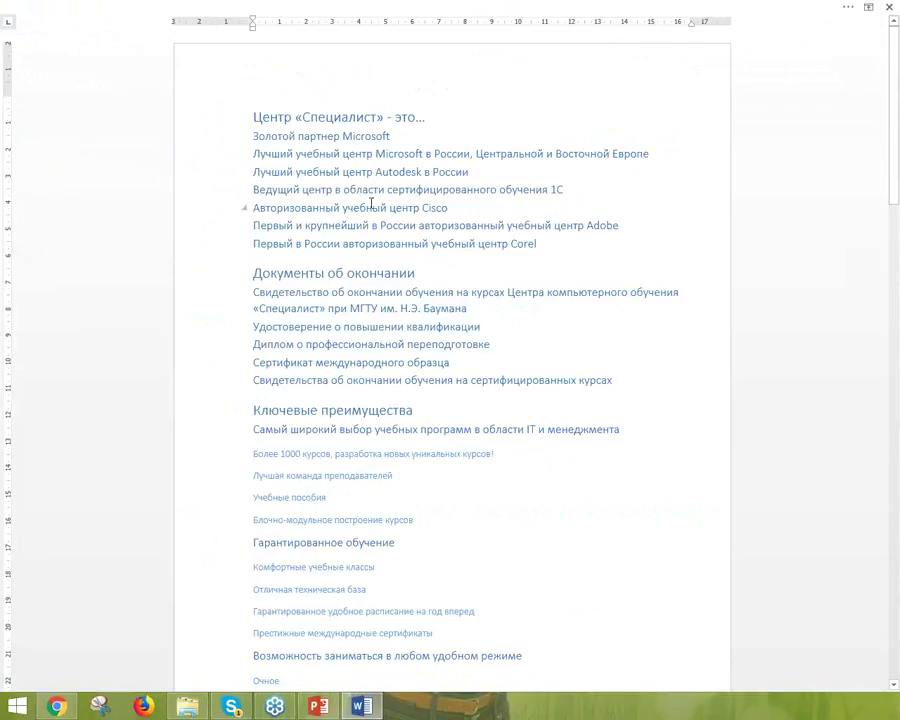
pyautogui.scroll(-4, 372, 204)
pyautogui.scroll(-4, 372, 204)
pyautogui.scroll(-4, 372, 204)
pyautogui.scroll(-6, 372, 204)
pyautogui.scroll(-1, 372, 204)
pyautogui.scroll(4, 372, 204)
pyautogui.scroll(6, 372, 204)
pyautogui.scroll(4, 372, 204)
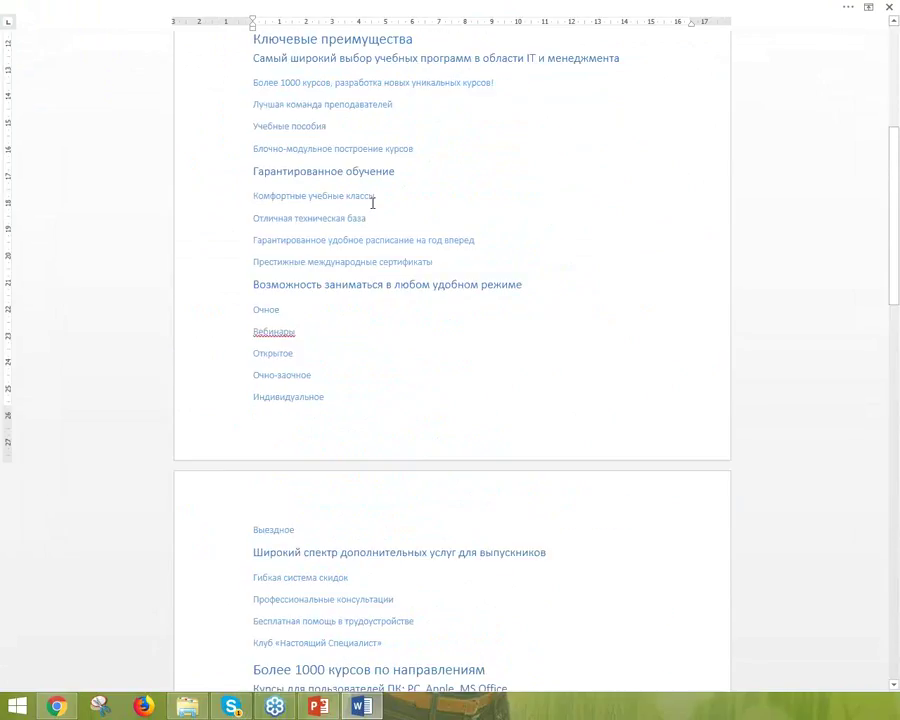
pyautogui.scroll(7, 372, 204)
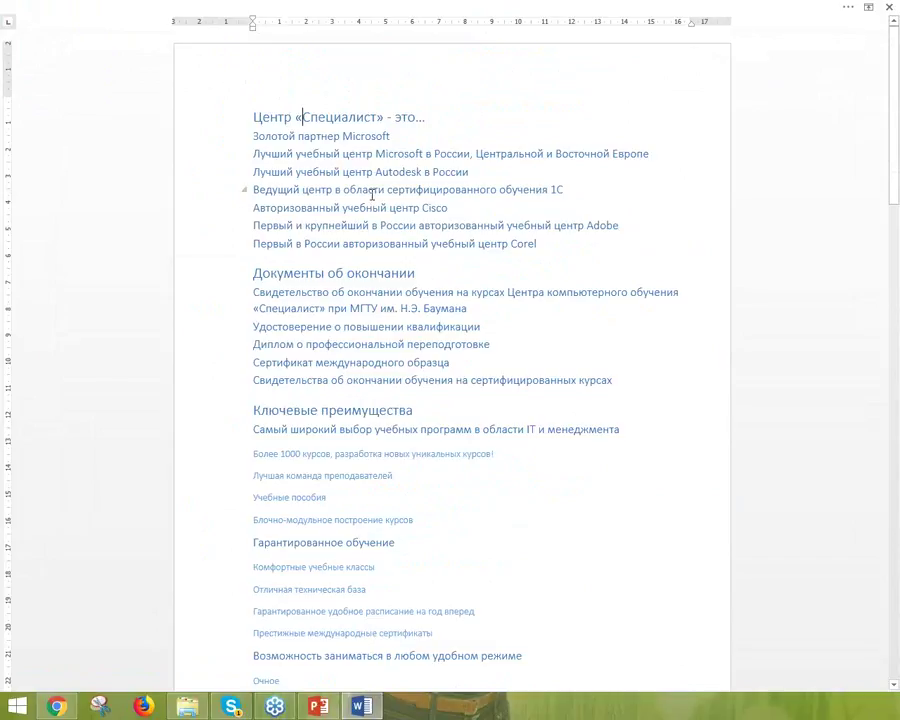
pyautogui.hotkey('ctrl', 'shift', 'F1')
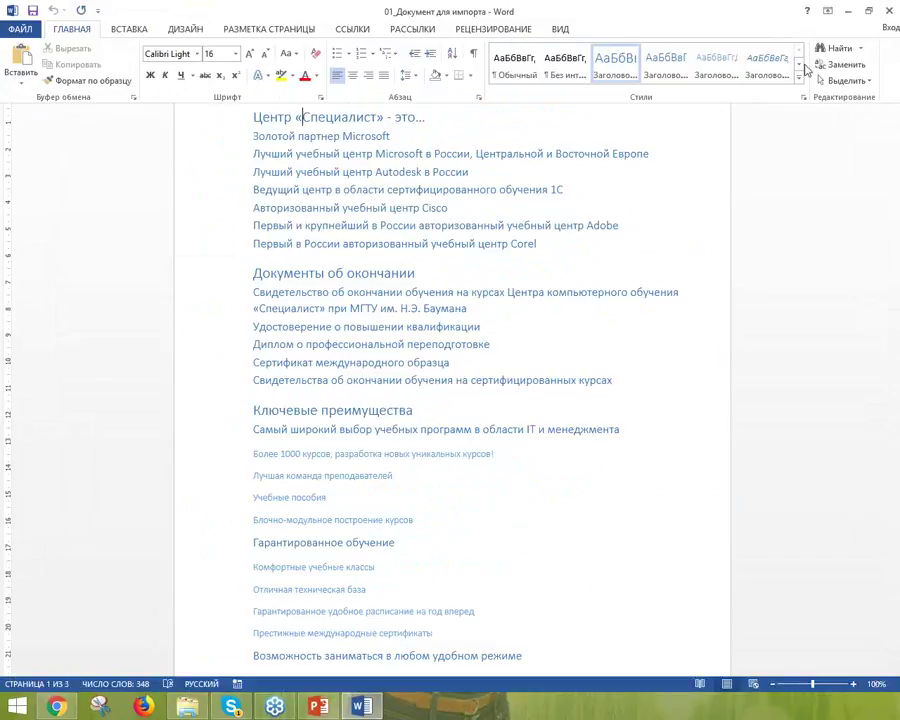
pyautogui.hotkey('ctrl', 'shift', 'F1')
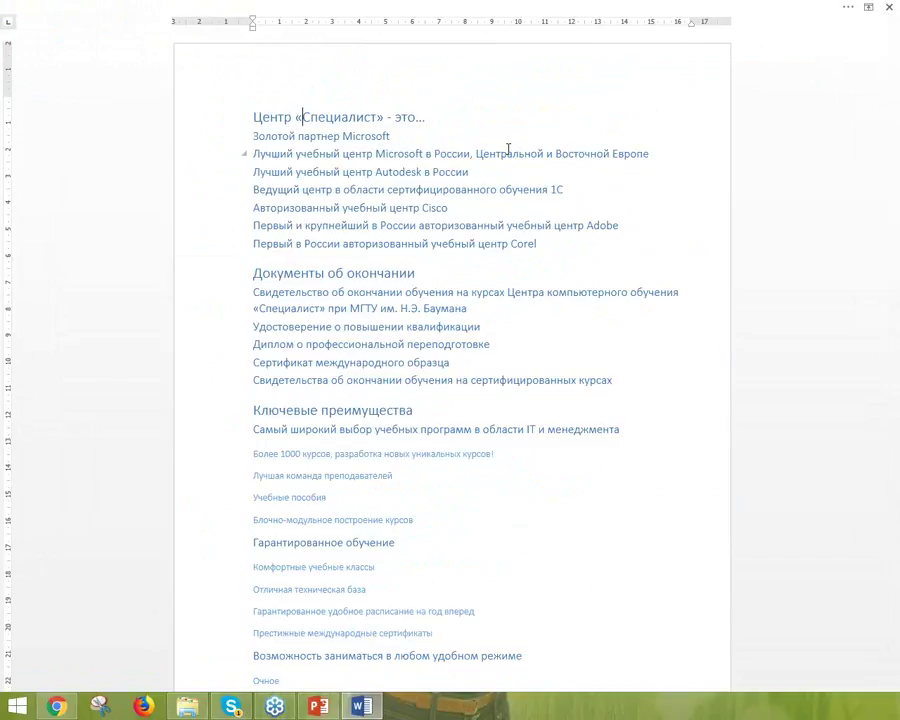
pyautogui.moveTo(256, 118)
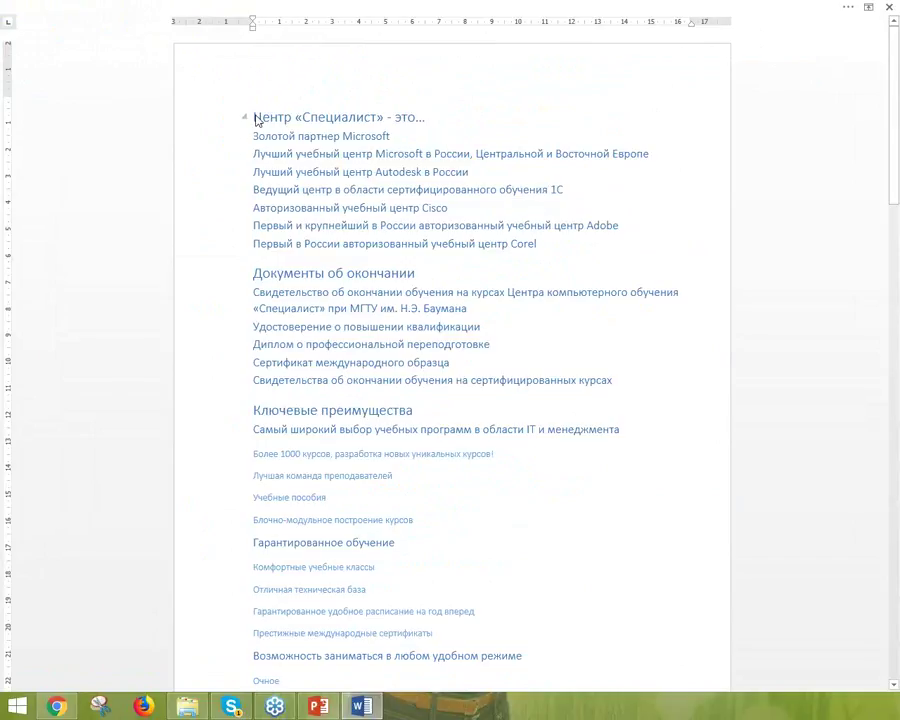
# Apply the Обычный style to the lines from 'Центр «Специалист» - это…' through Corel.
pyautogui.moveTo(253, 116); pyautogui.dragTo(432, 112)
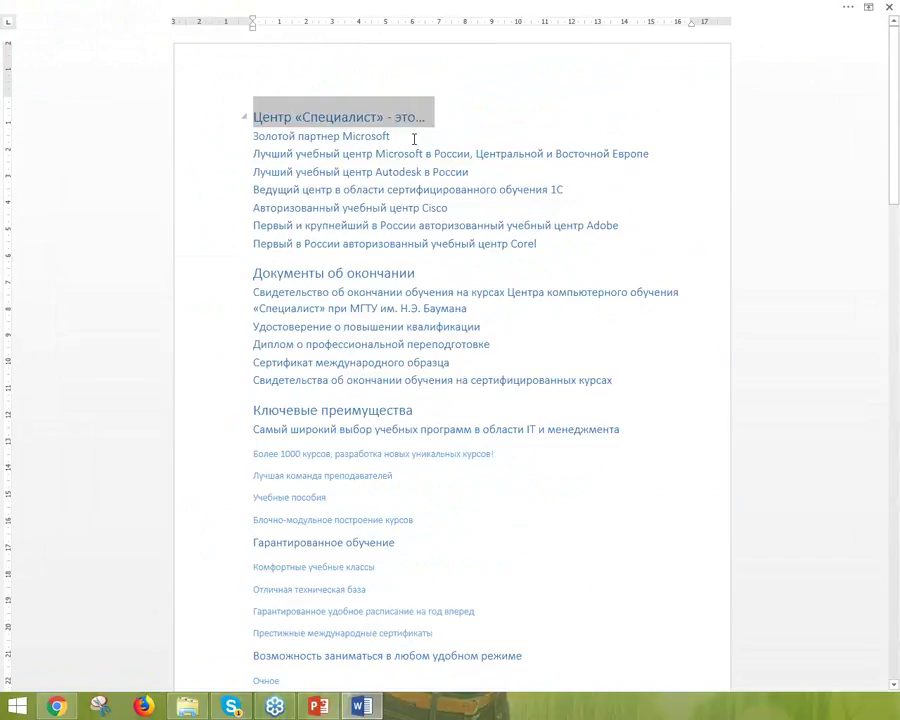
pyautogui.click(325, 172)
pyautogui.click(204, 6)
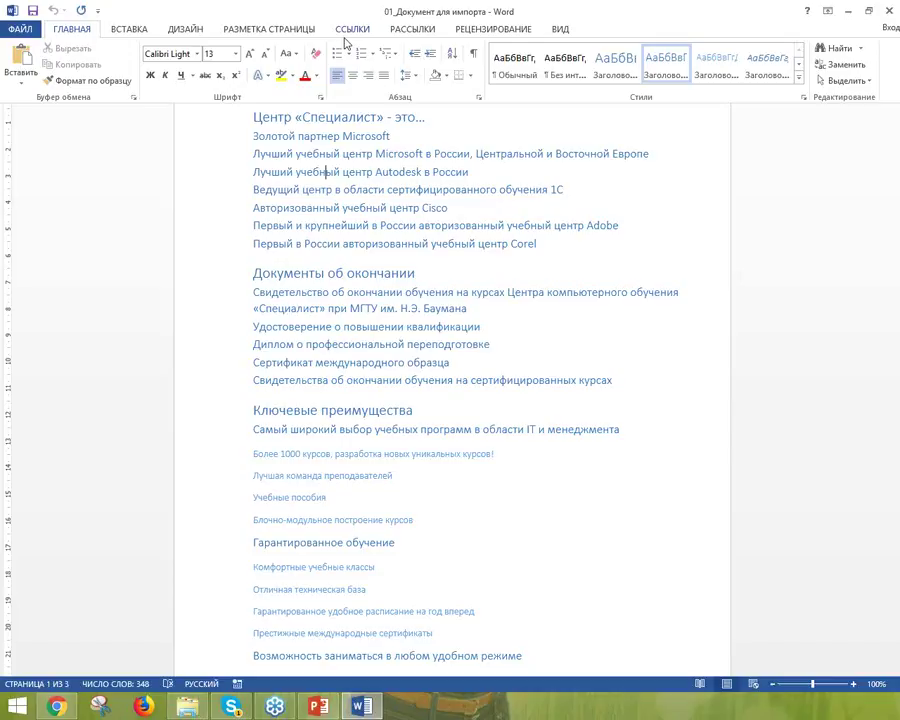
pyautogui.hotkey('ctrl', 'shift', 'F1')
pyautogui.moveTo(262, 117)
pyautogui.mouseDown()
pyautogui.moveTo(542, 227)
pyautogui.moveTo(562, 251)
pyautogui.mouseUp()
pyautogui.click(125, 10)
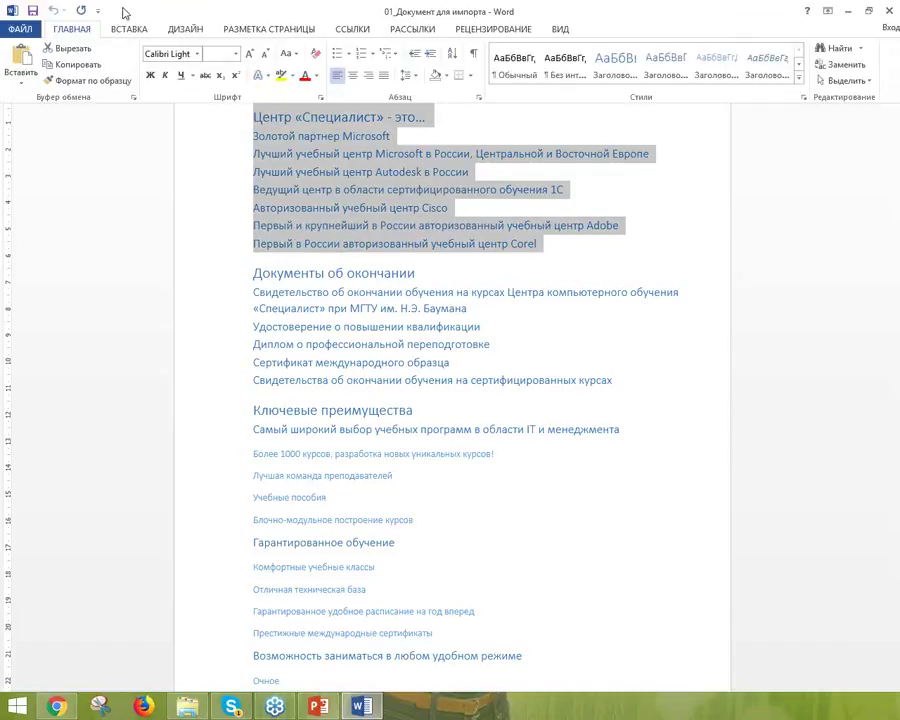
pyautogui.click(315, 53)
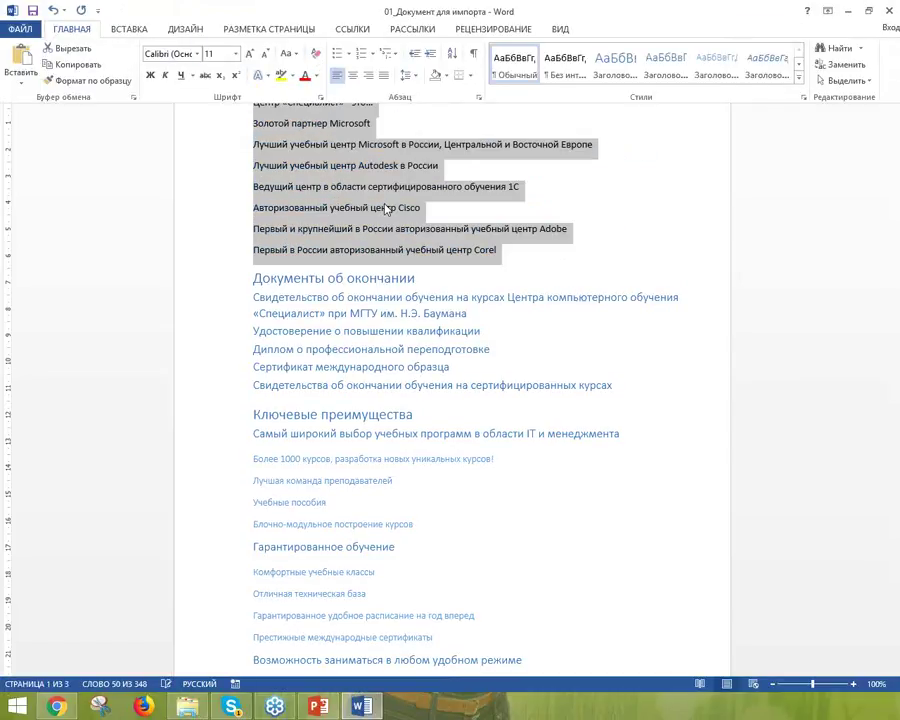
pyautogui.click(228, 106)
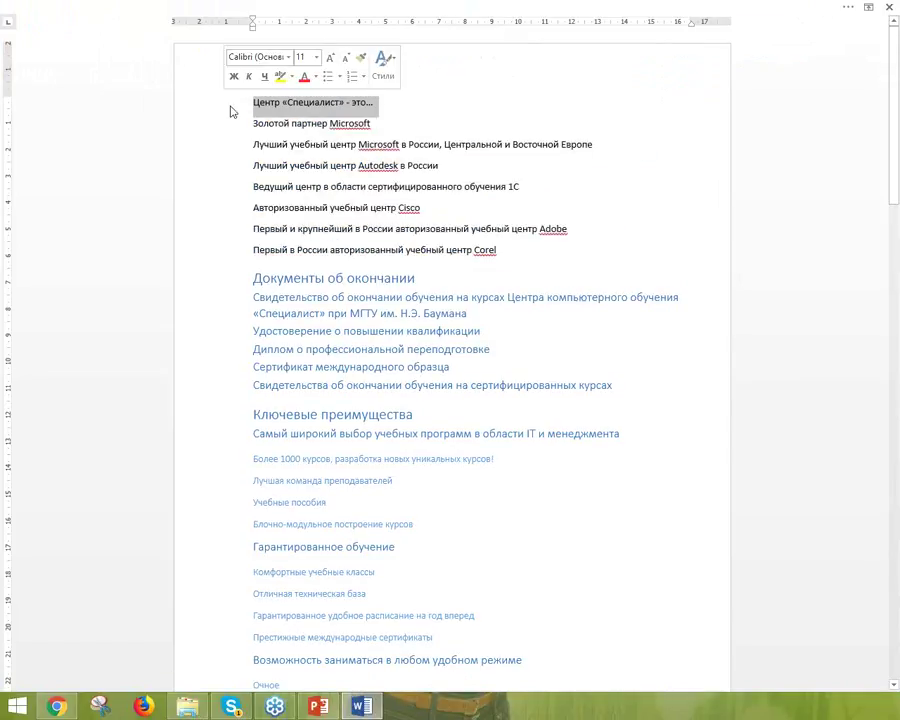
pyautogui.click(200, 5)
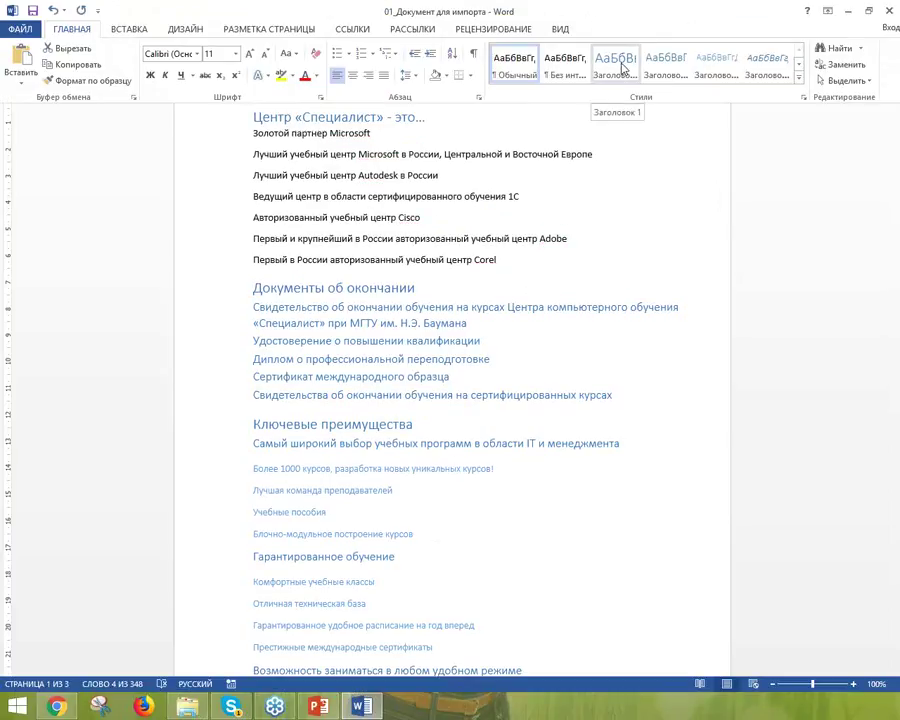
# Apply Заголовок 1 to the first line and Заголовок 2 to the partner lines, then undo.
pyautogui.click(622, 67)
pyautogui.moveTo(253, 133)
pyautogui.mouseDown()
pyautogui.moveTo(552, 236)
pyautogui.moveTo(570, 261)
pyautogui.mouseUp()
pyautogui.click(134, 4)
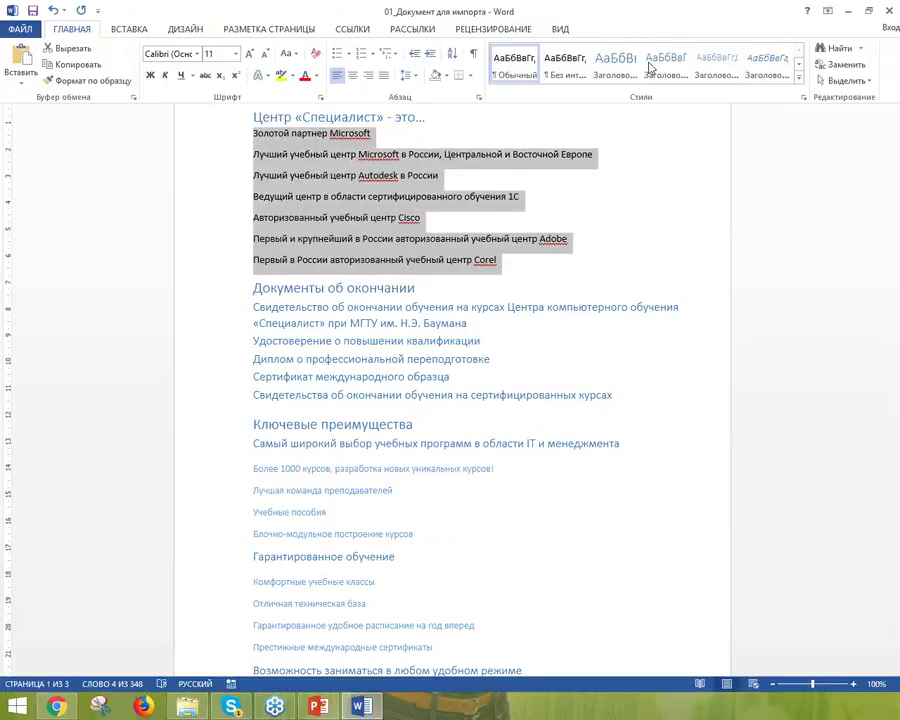
pyautogui.click(668, 67)
pyautogui.click(603, 376)
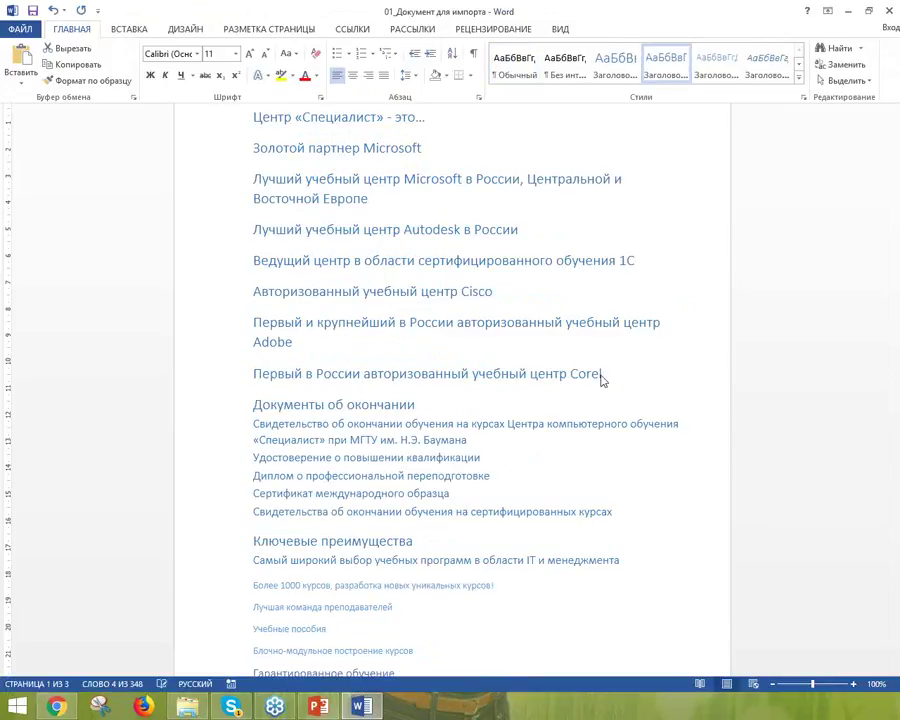
pyautogui.hotkey('ctrl', 'z')
pyautogui.click(540, 356)
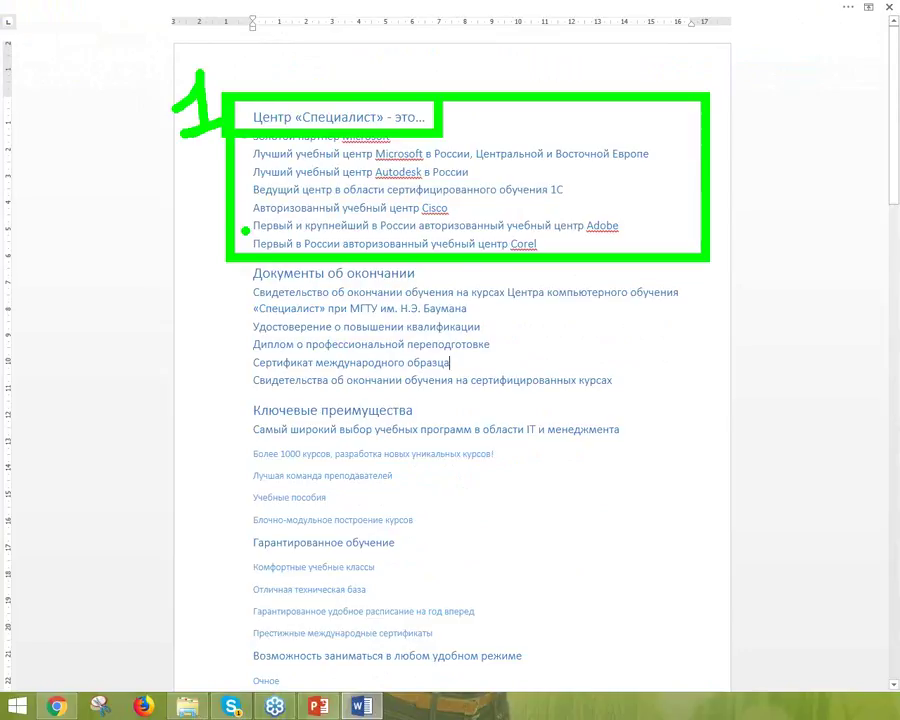
pyautogui.moveTo(474, 172)
pyautogui.mouseDown()
pyautogui.moveTo(470, 208)
pyautogui.moveTo(535, 215)
pyautogui.mouseUp()
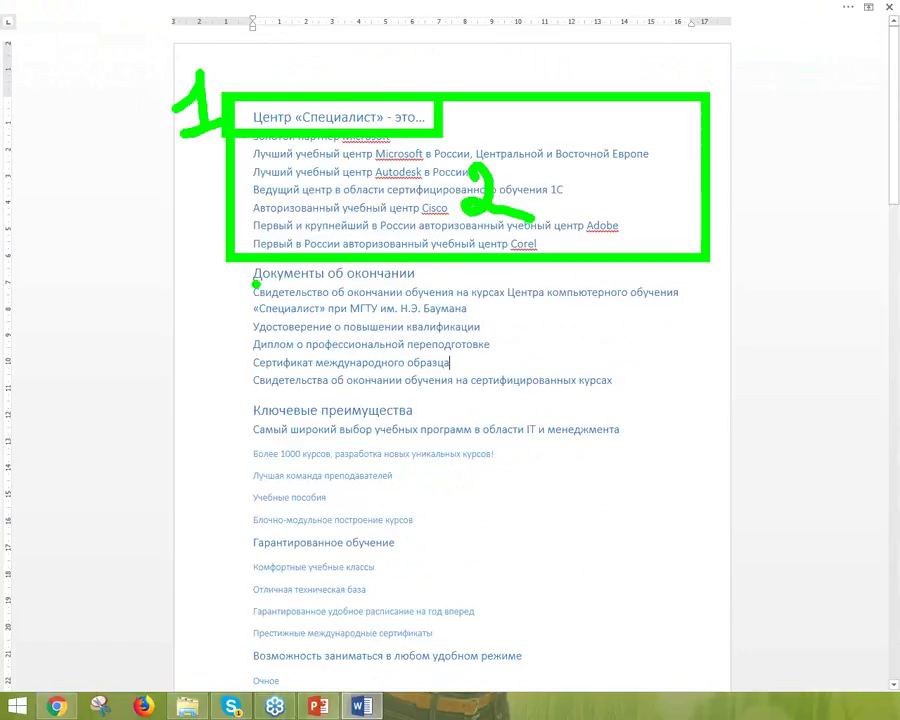
pyautogui.moveTo(238, 262)
pyautogui.mouseDown()
pyautogui.moveTo(330, 292)
pyautogui.moveTo(240, 264)
pyautogui.mouseUp()
pyautogui.moveTo(152, 288); pyautogui.dragTo(378, 333)
pyautogui.click(213, 318)
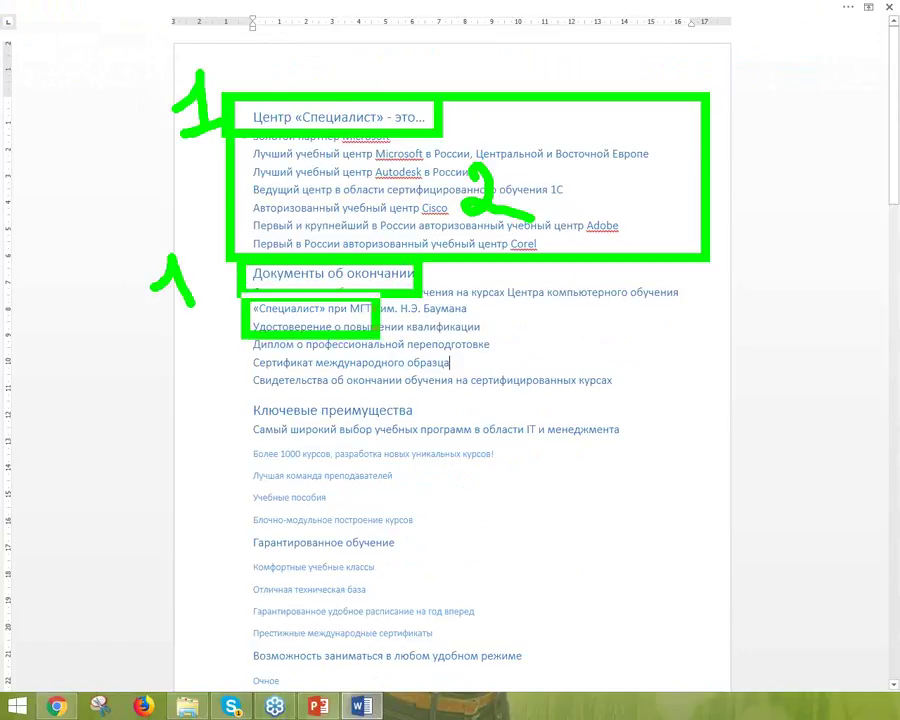
pyautogui.moveTo(243, 297); pyautogui.dragTo(245, 385)
pyautogui.moveTo(537, 318)
pyautogui.mouseDown()
pyautogui.moveTo(578, 328)
pyautogui.moveTo(540, 350)
pyautogui.moveTo(595, 358)
pyautogui.mouseUp()
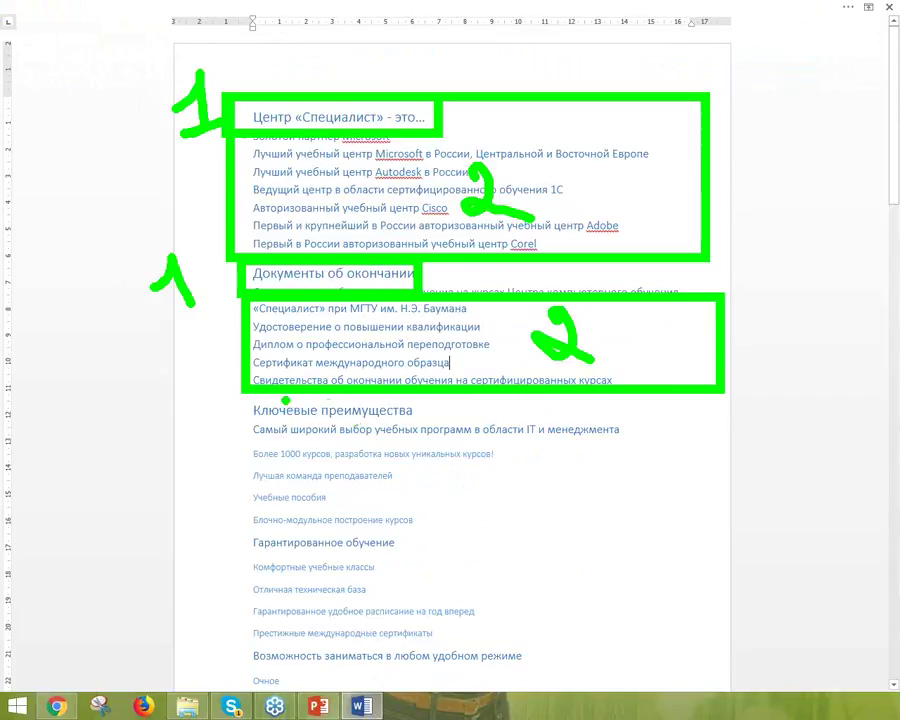
pyautogui.moveTo(240, 395); pyautogui.dragTo(238, 425)
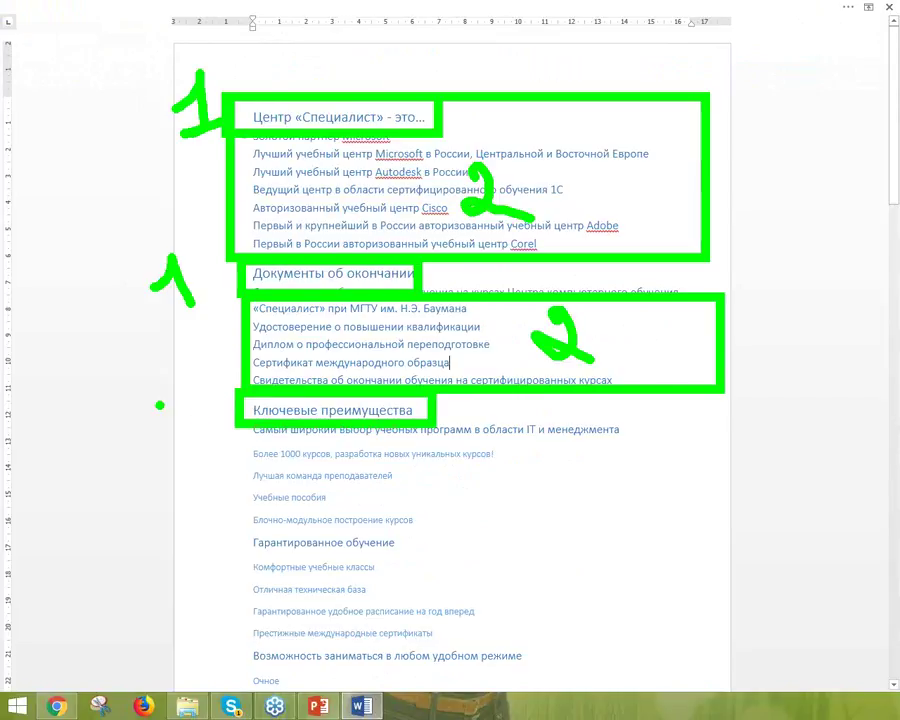
pyautogui.moveTo(174, 394)
pyautogui.mouseDown()
pyautogui.moveTo(196, 420)
pyautogui.moveTo(243, 447)
pyautogui.mouseUp()
pyautogui.moveTo(672, 420); pyautogui.dragTo(712, 450)
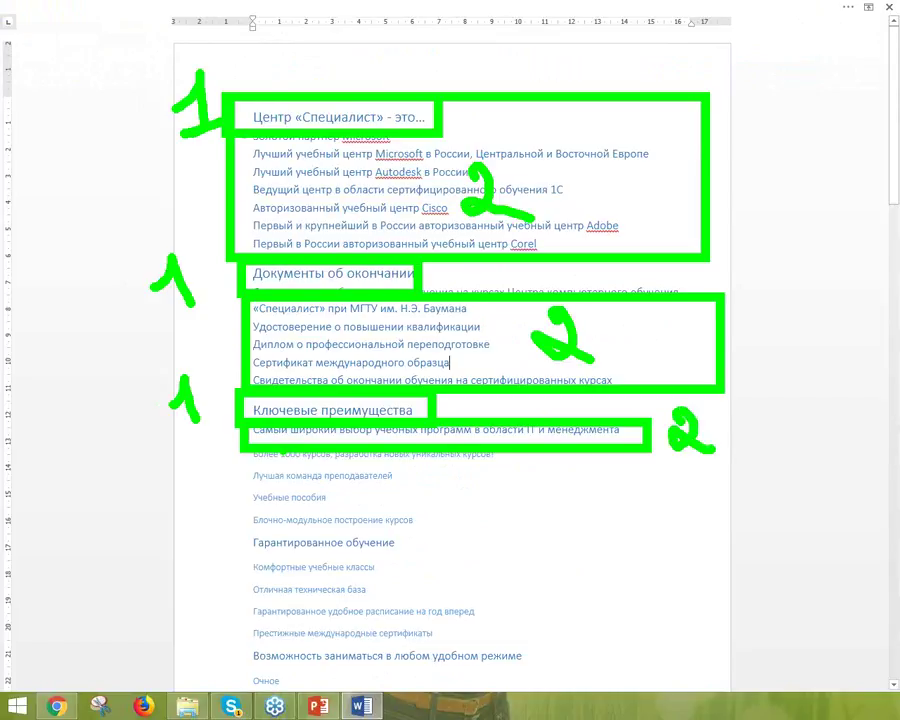
pyautogui.moveTo(243, 450)
pyautogui.mouseDown()
pyautogui.moveTo(330, 495)
pyautogui.moveTo(243, 450)
pyautogui.mouseUp()
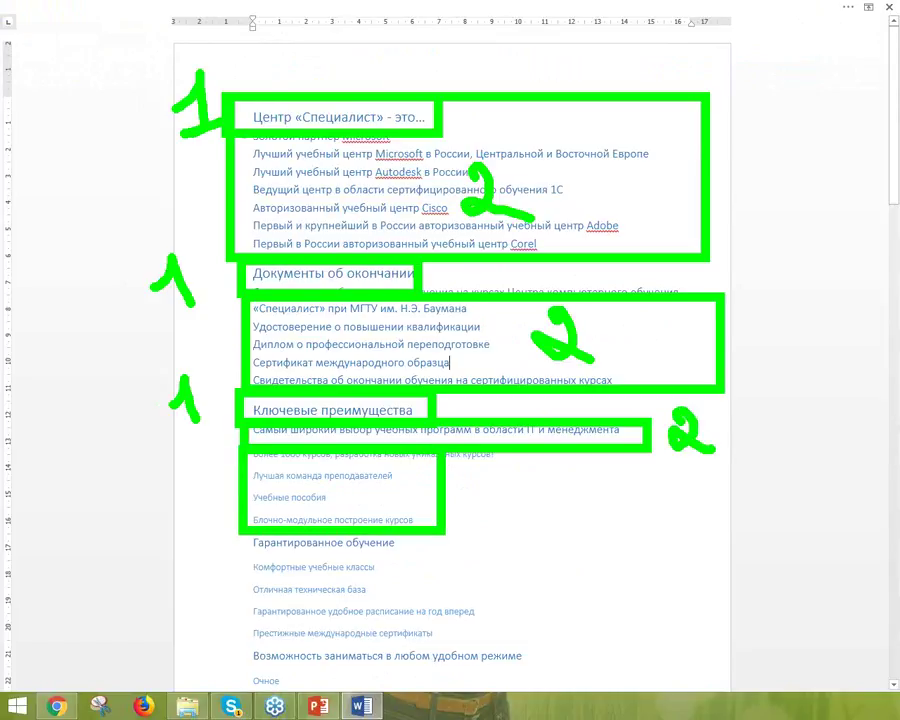
pyautogui.moveTo(476, 472); pyautogui.dragTo(478, 506)
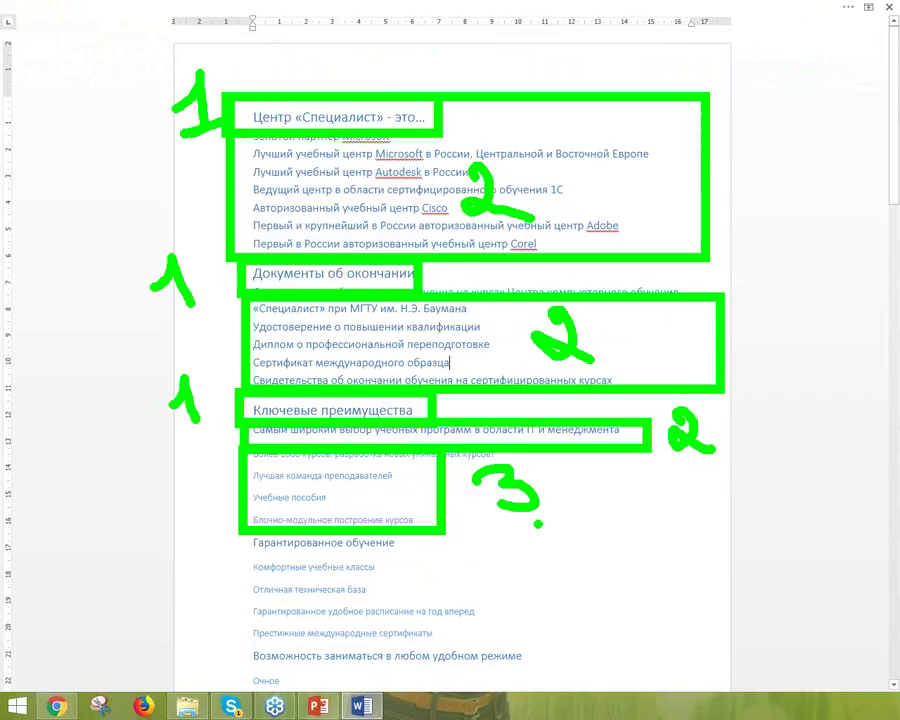
# Scroll through the 01_Документ для импорта outline, then close Word with Не сохранять.
pyautogui.press('Escape')
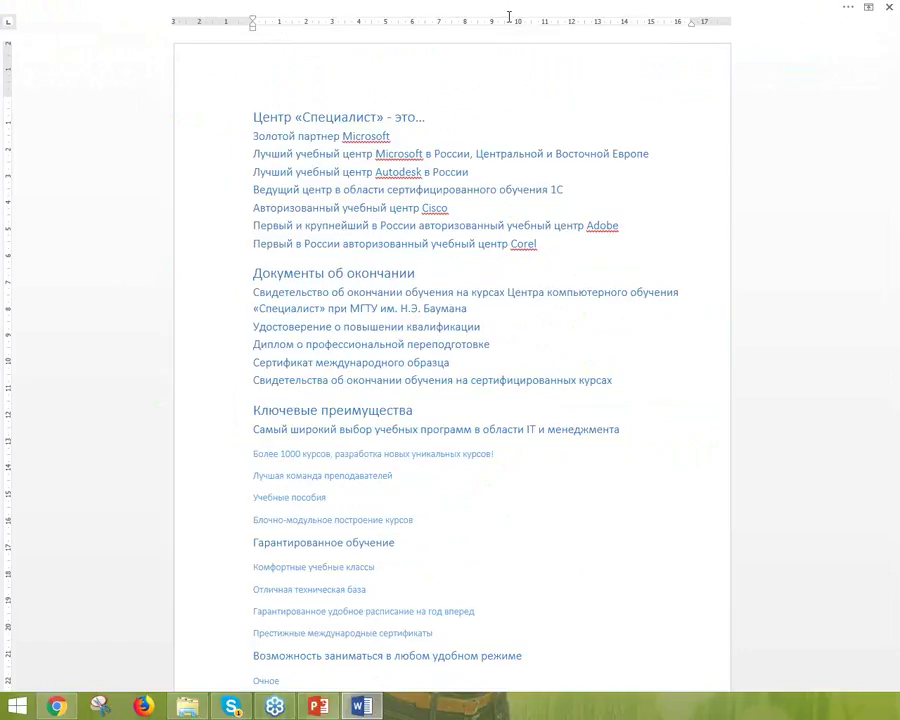
pyautogui.scroll(-2, 538, 238)
pyautogui.scroll(-2, 538, 240)
pyautogui.scroll(-5, 538, 240)
pyautogui.scroll(-5, 538, 240)
pyautogui.scroll(-5, 538, 240)
pyautogui.scroll(-2, 538, 240)
pyautogui.scroll(-5, 538, 240)
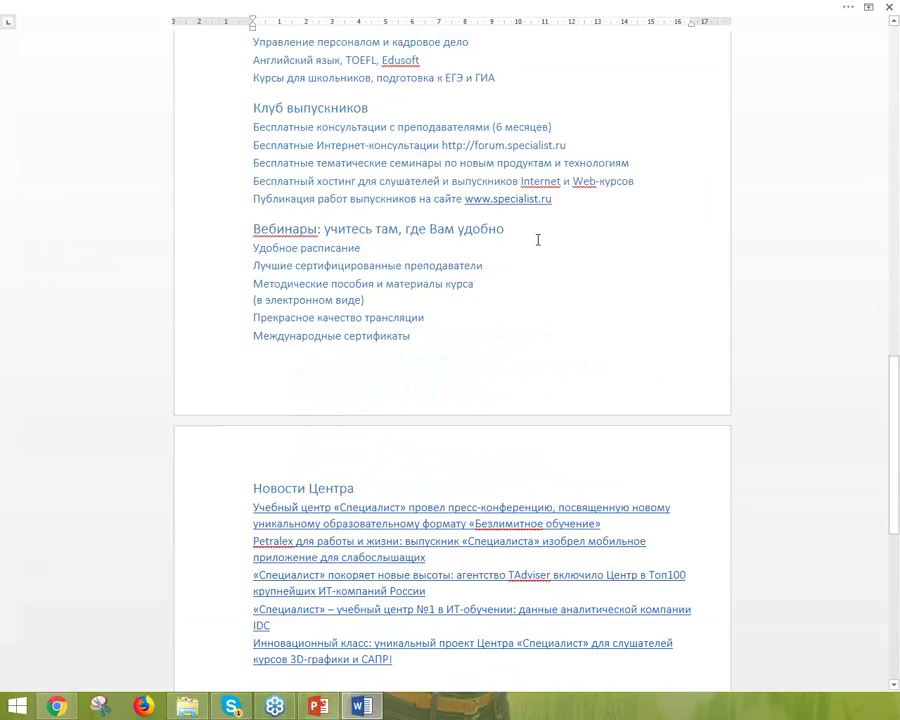
pyautogui.scroll(5, 535, 242)
pyautogui.scroll(5, 533, 243)
pyautogui.scroll(8, 533, 244)
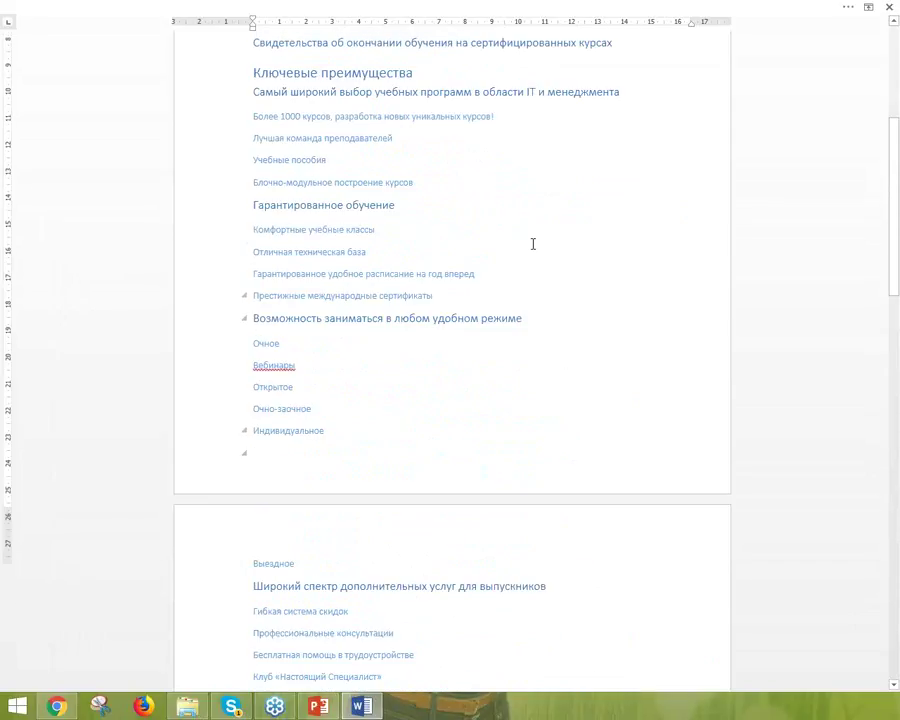
pyautogui.scroll(8, 533, 244)
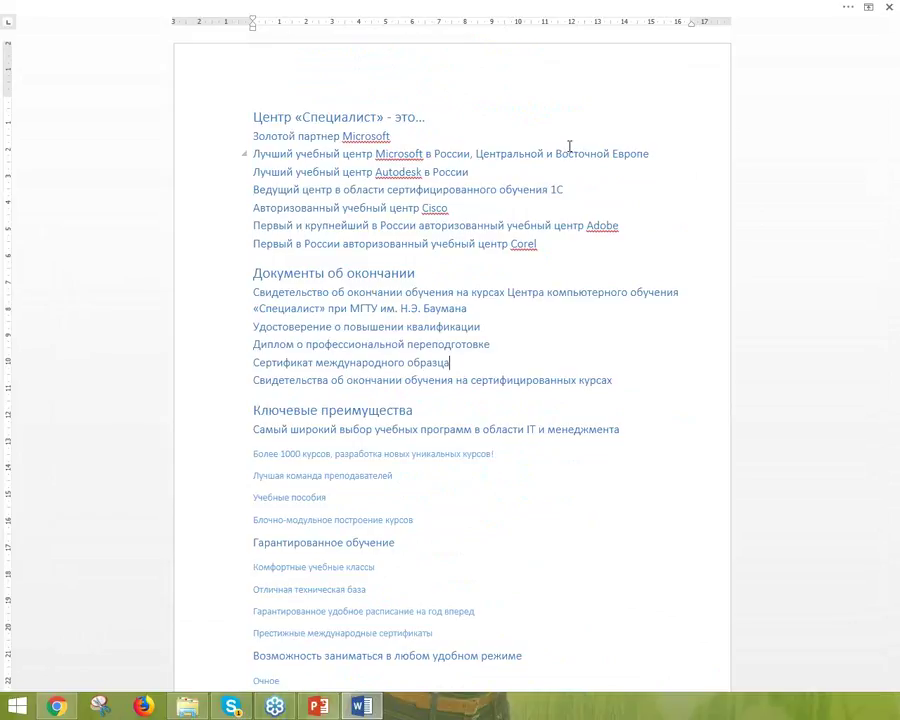
pyautogui.moveTo(845, 7)
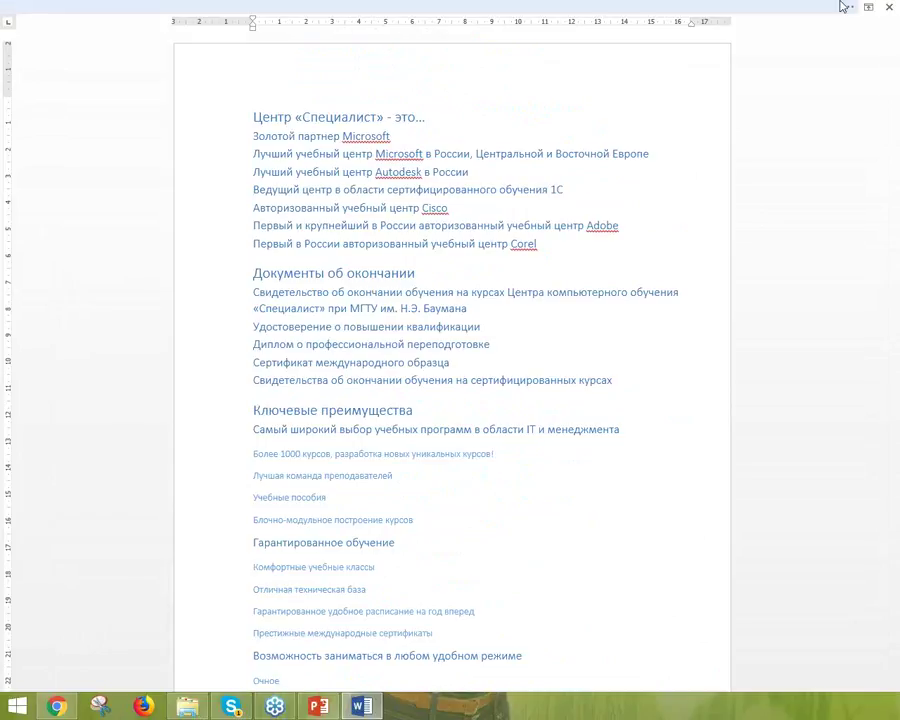
pyautogui.hotkey('alt', 'F4')
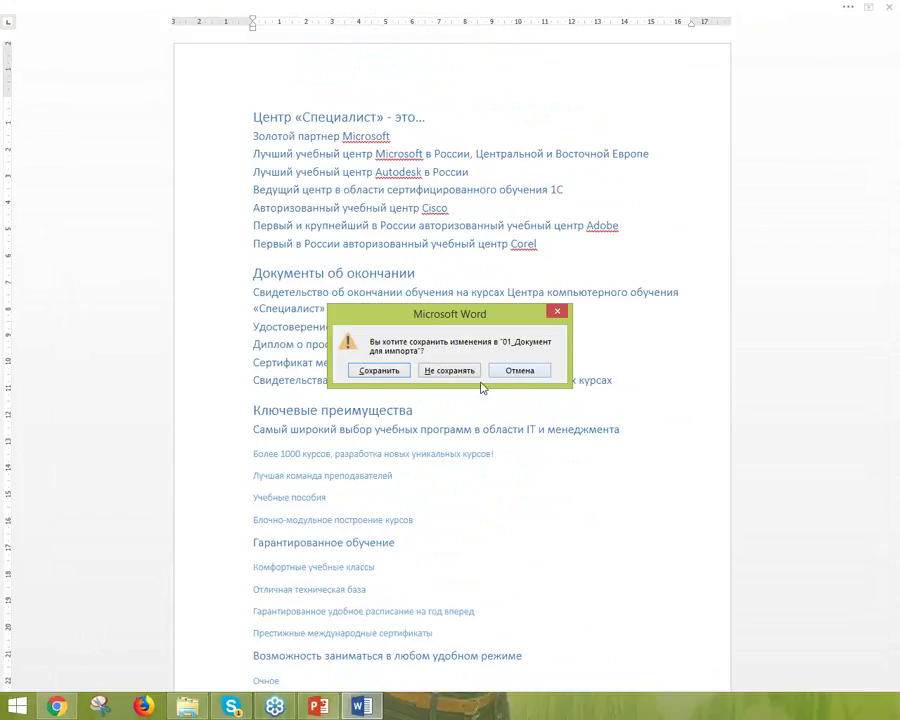
pyautogui.click(450, 370)
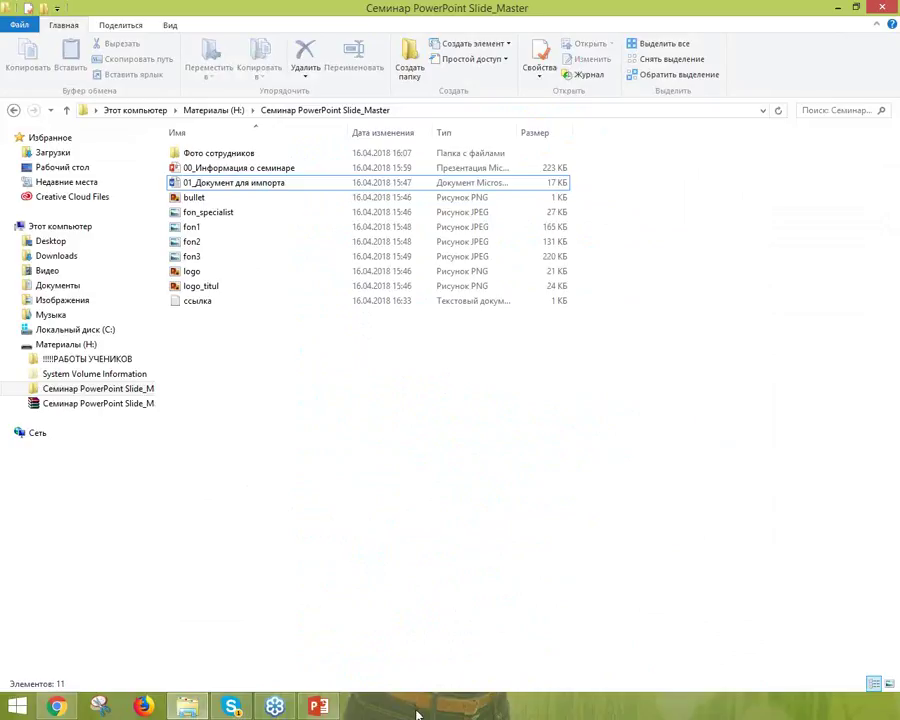
# Switch to PowerPoint, pin the ribbon, and open the Создать слайд layout menu.
pyautogui.click(335, 710)
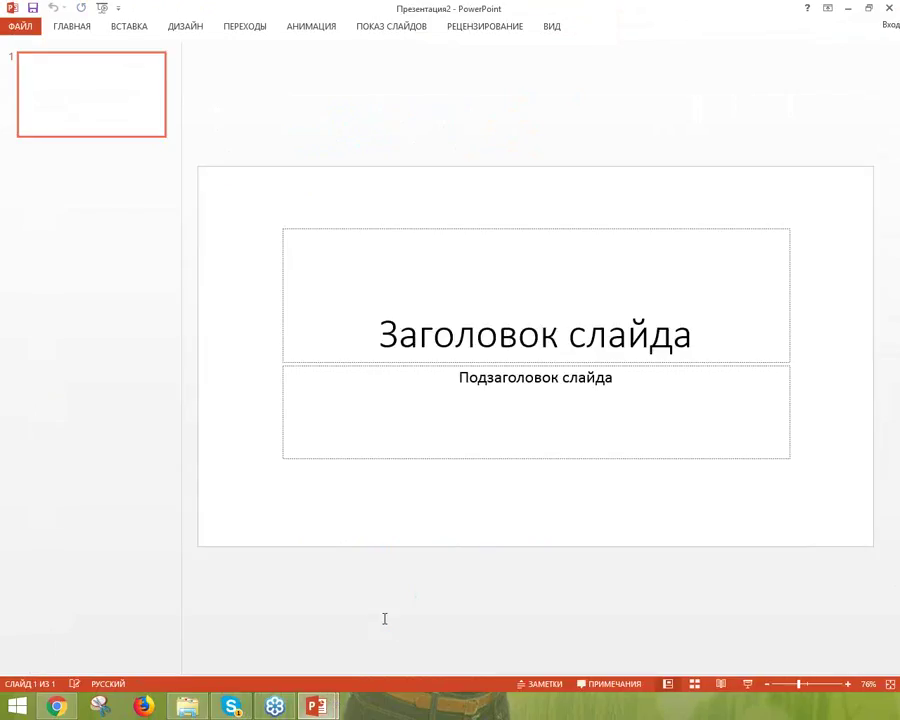
pyautogui.click(72, 26)
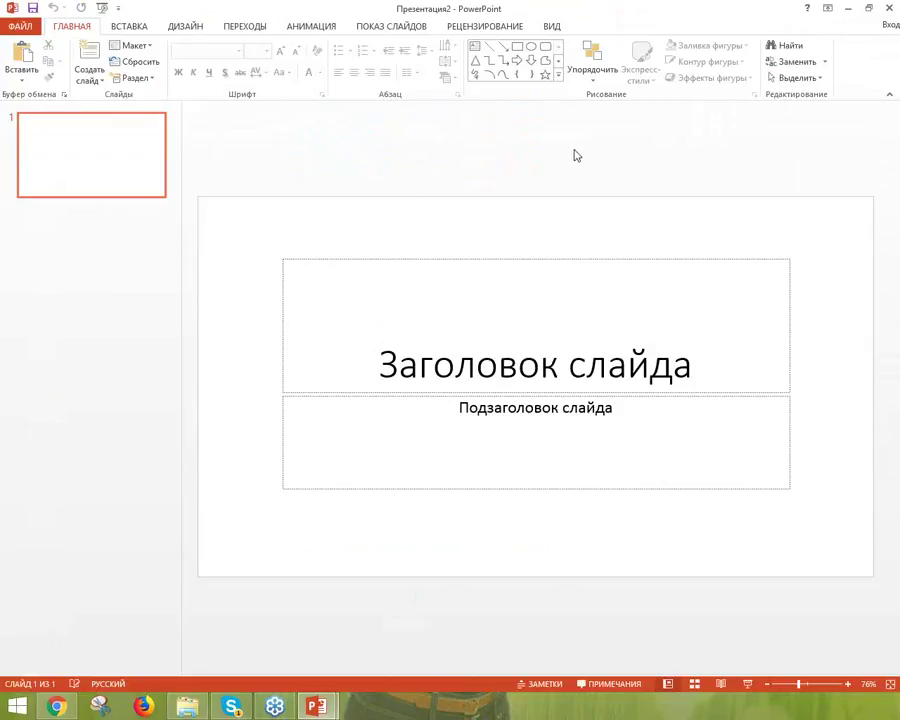
pyautogui.click(91, 81)
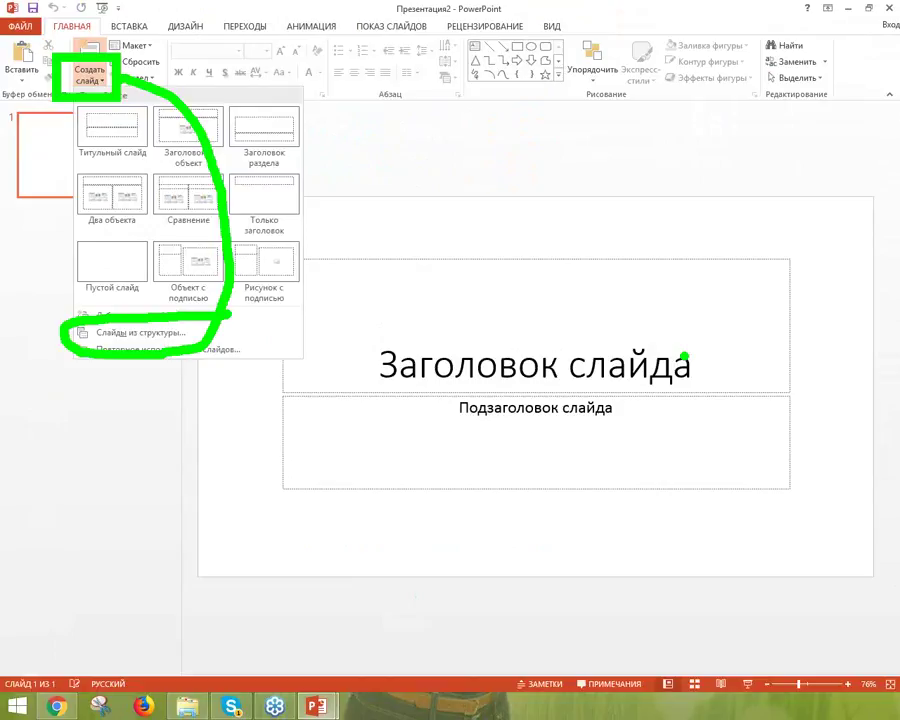
# Start Slides from Outline and select 01_Документ для импорта in the Семинар PowerPoint folder on drive H.
pyautogui.click(92, 78)
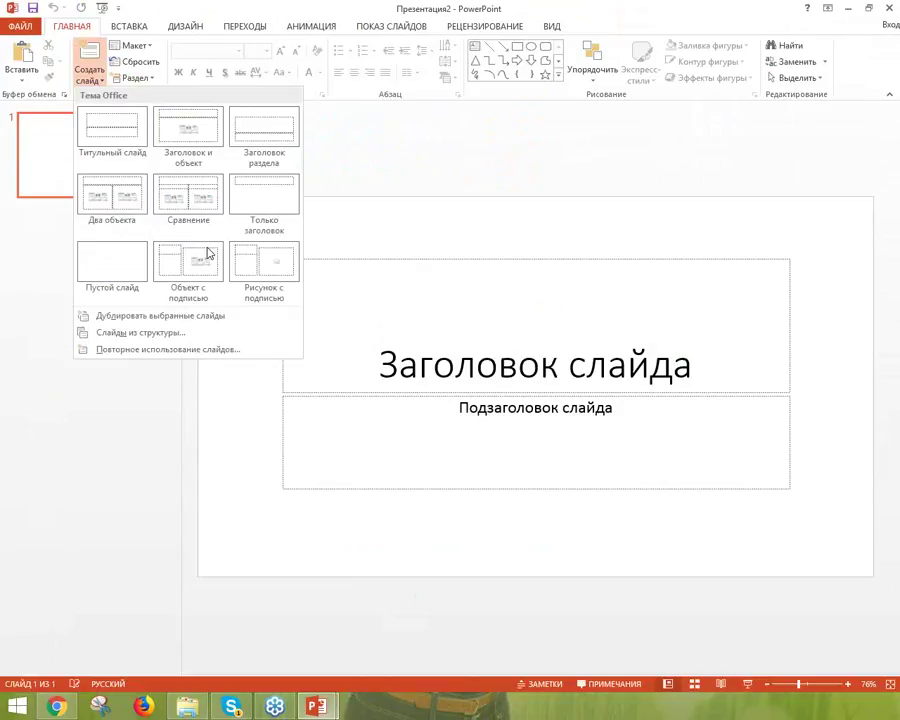
pyautogui.click(140, 333)
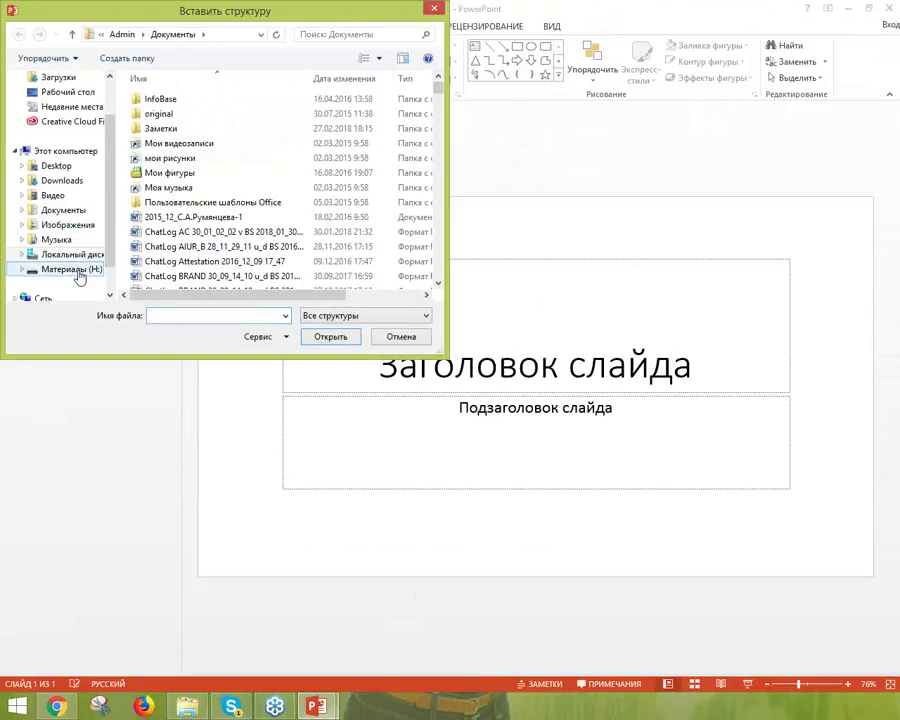
pyautogui.click(79, 278)
pyautogui.doubleClick(186, 126)
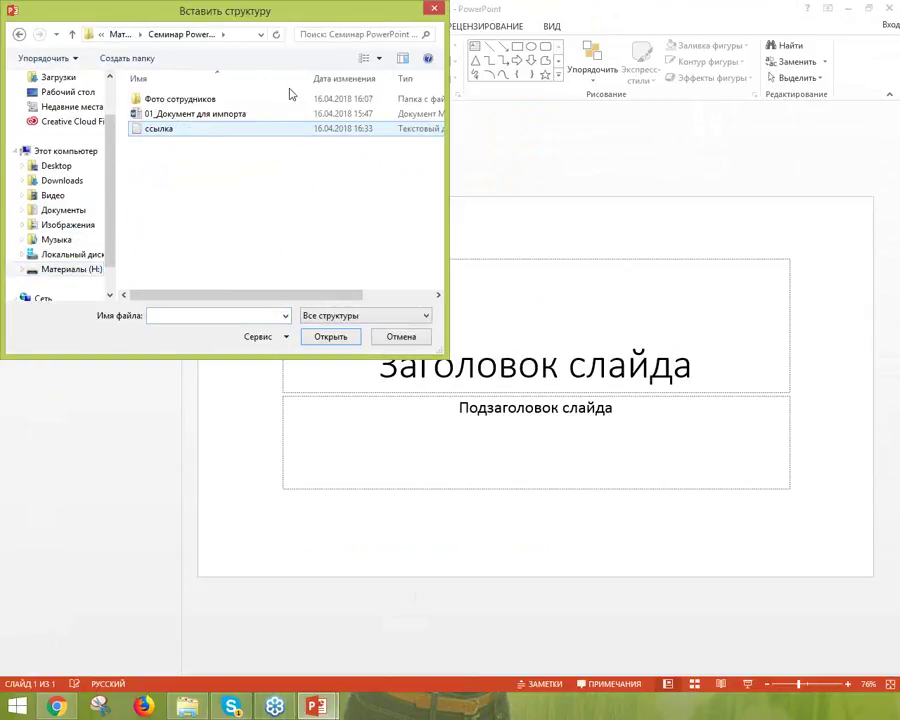
pyautogui.click(230, 115)
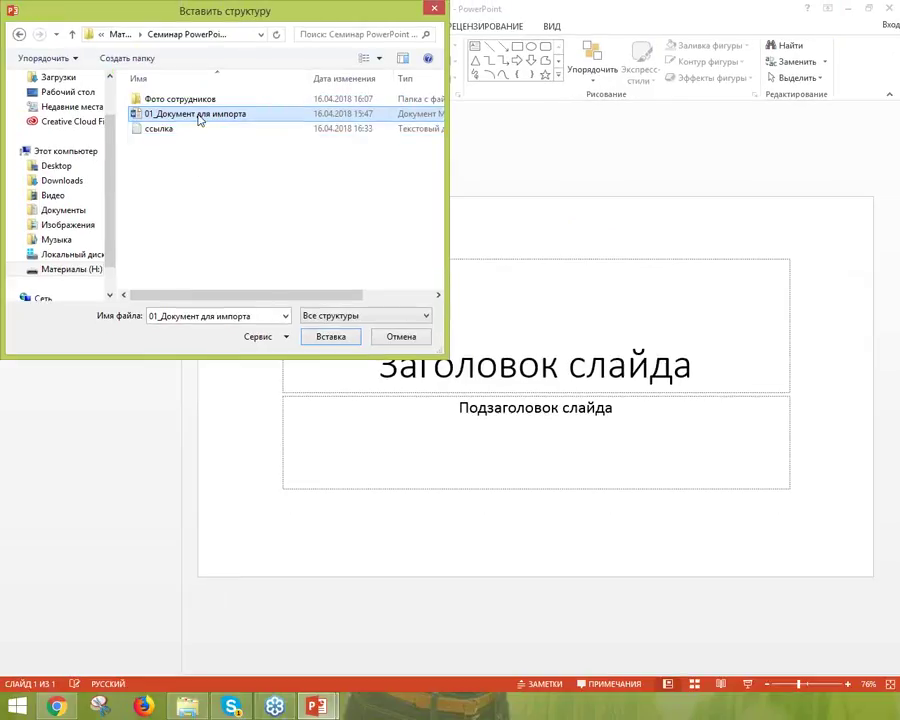
# Insert the 01_Документ для импорта outline as slides and delete the final Новости Центра slide.
pyautogui.doubleClick(197, 114)
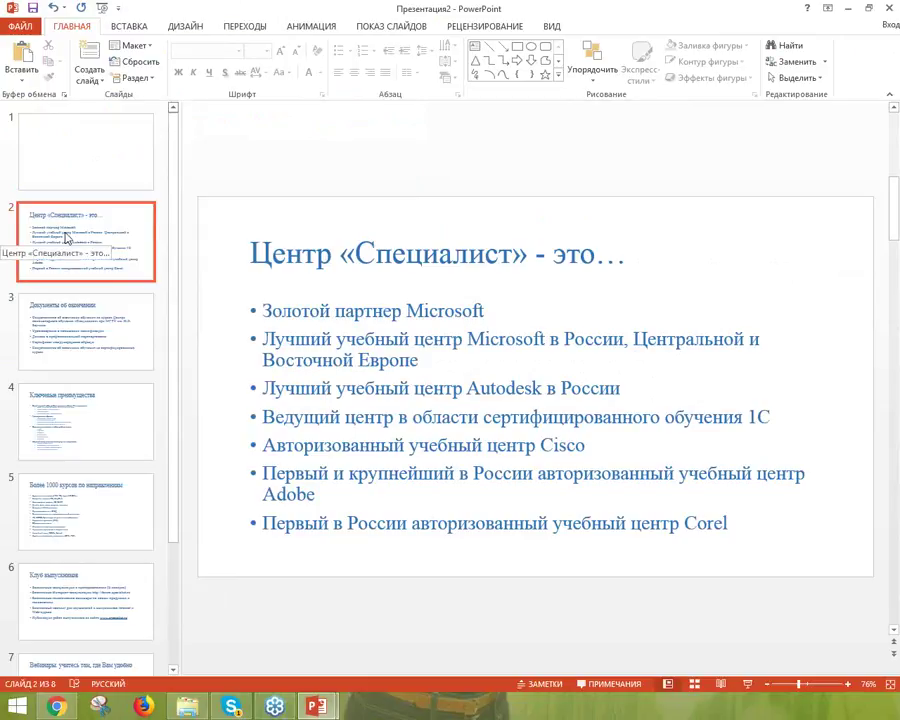
pyautogui.scroll(-1, 70, 290)
pyautogui.scroll(-2, 92, 344)
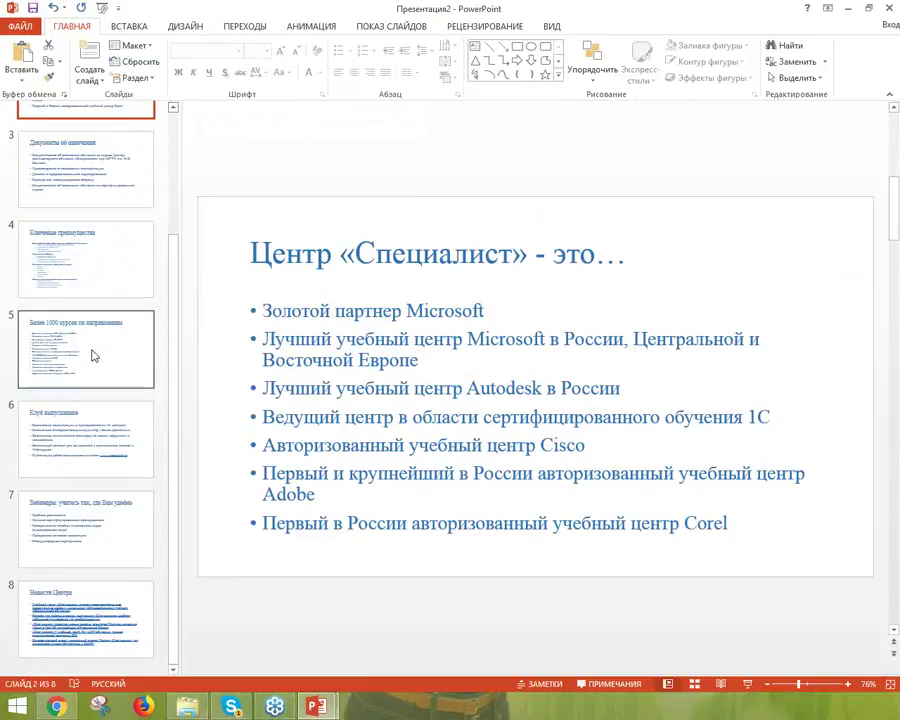
pyautogui.click(62, 626)
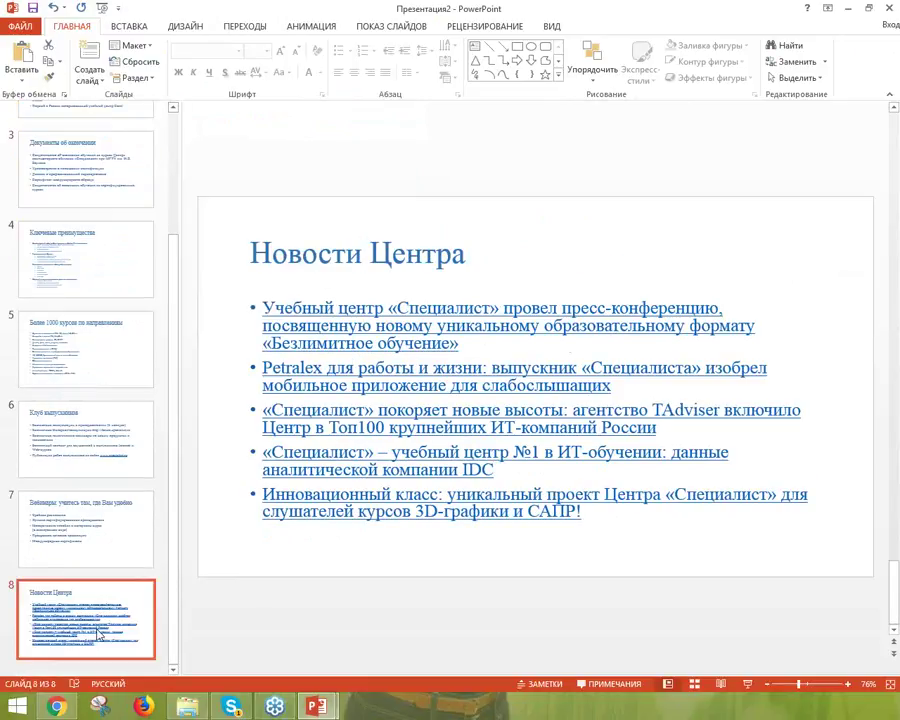
pyautogui.press('Delete')
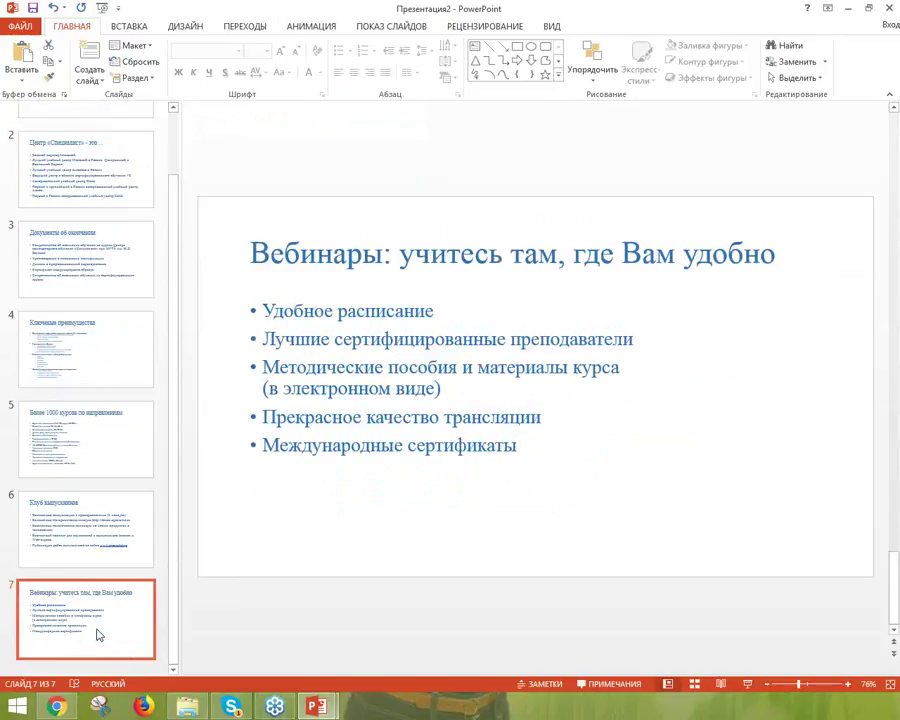
pyautogui.click(74, 540)
# Type the slide 1 title Знакомство с компанией «Специалист», correcting typos along the way.
pyautogui.press('Home')
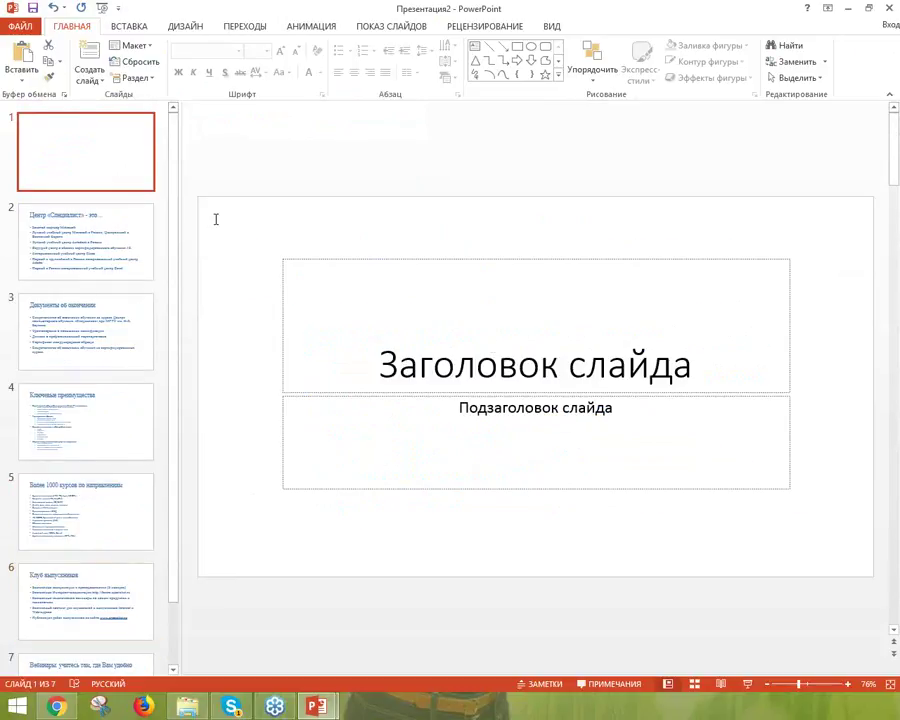
pyautogui.click(492, 347)
pyautogui.write('Знакомство с компани')
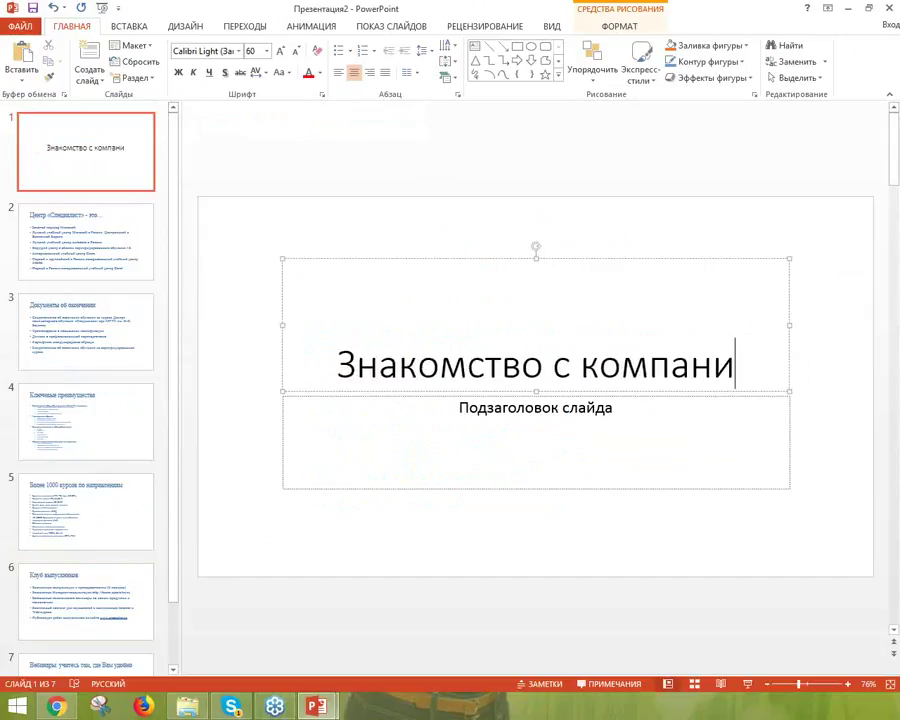
pyautogui.write('ей «»')
pyautogui.press('Left')
pyautogui.write('Спец')
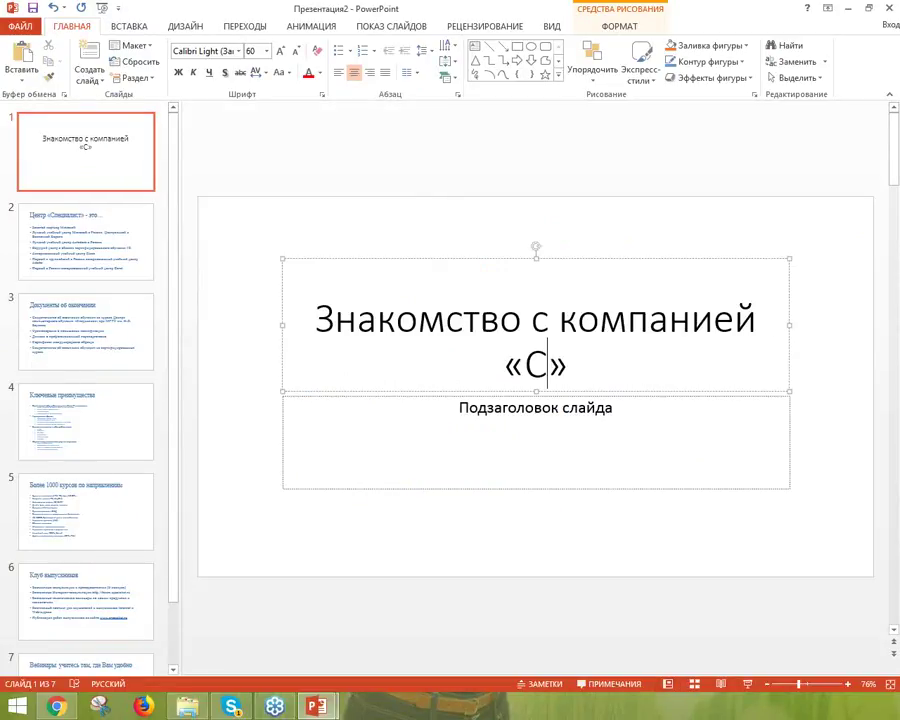
pyautogui.write('иали')
pyautogui.write('смт')
pyautogui.press('BackSpace')
pyautogui.press('BackSpace')
pyautogui.write('ит')
pyautogui.press('BackSpace')
pyautogui.press('BackSpace')
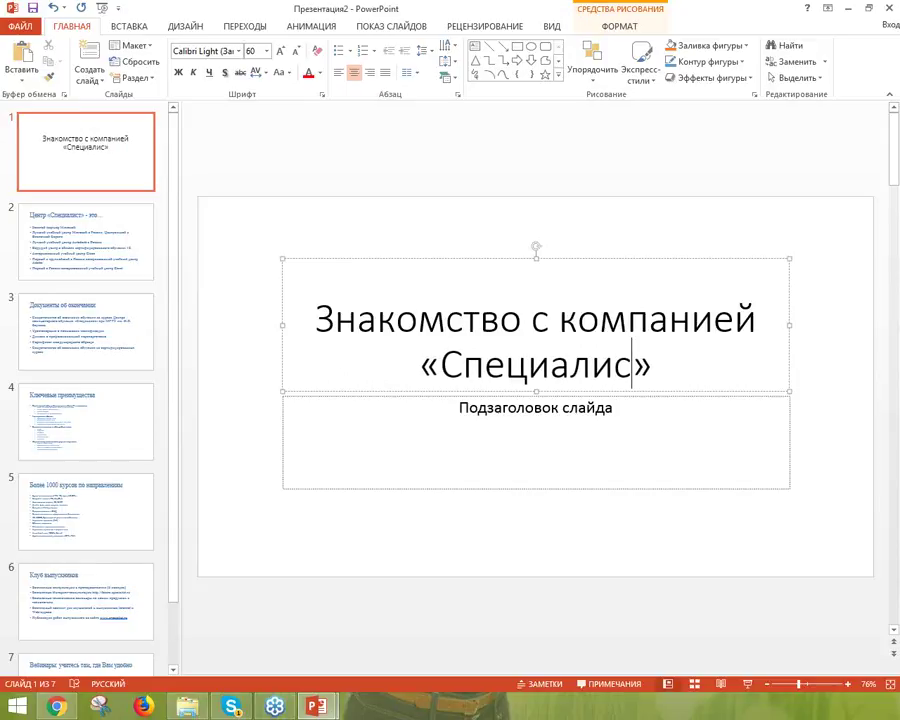
# Finish the title and type the subtitle Апрель 2018 on the first slide.
pyautogui.write('т')
pyautogui.click(536, 405)
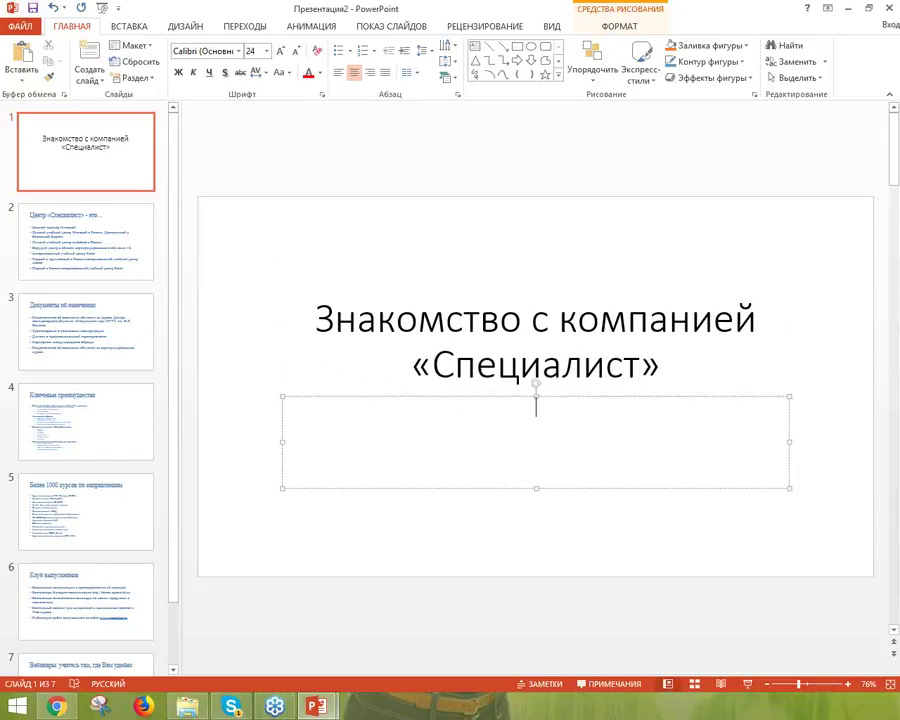
pyautogui.write('Апрель')
pyautogui.write(' 2018')
pyautogui.click(575, 249)
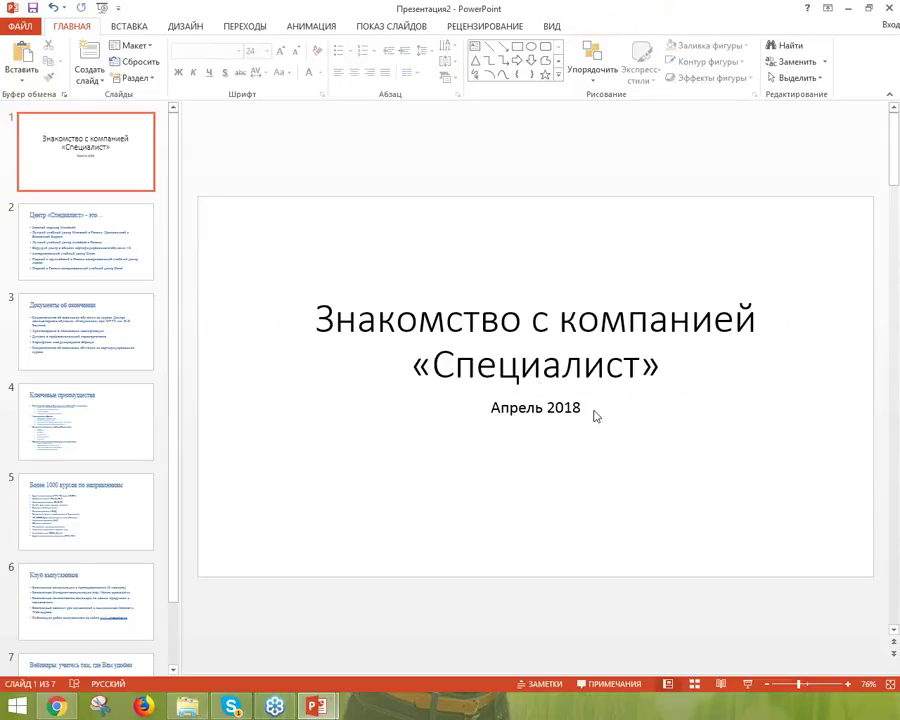
# Select the title box and the Апрель 2018 subtitle box in turn, twice.
pyautogui.click(605, 365)
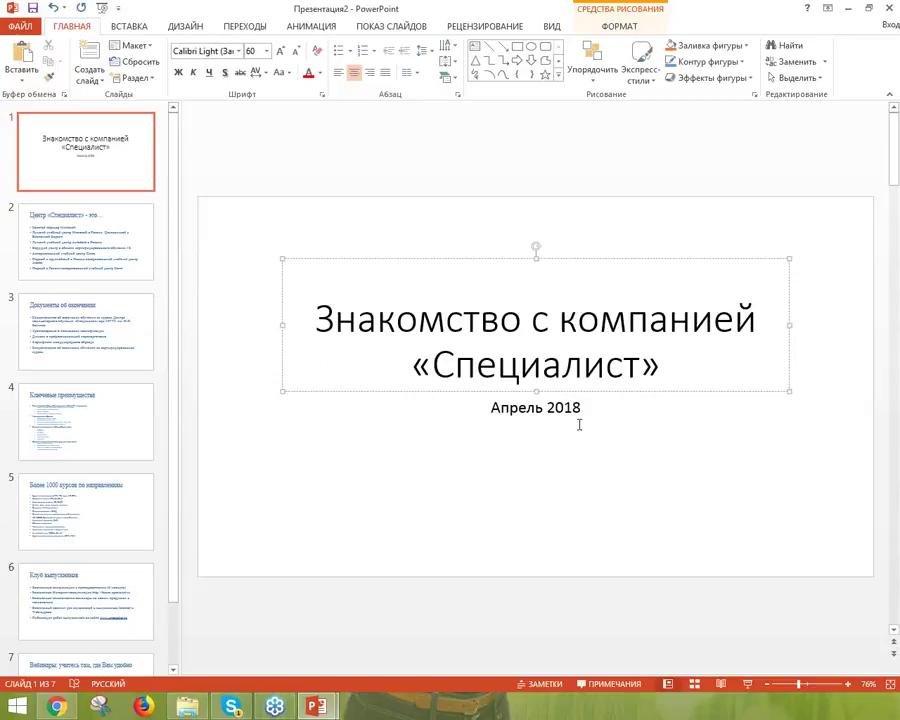
pyautogui.click(580, 425)
pyautogui.click(599, 318)
pyautogui.click(585, 412)
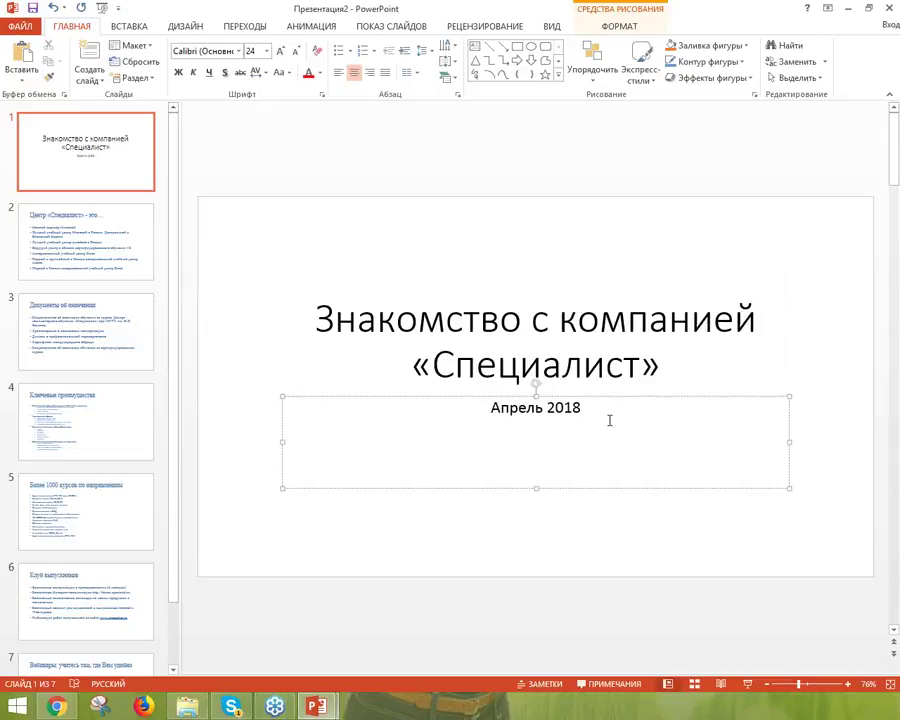
# Browse slides 2 through 6, glance at Slide Sorter, and return to the Клуб выпускников list.
pyautogui.click(100, 253)
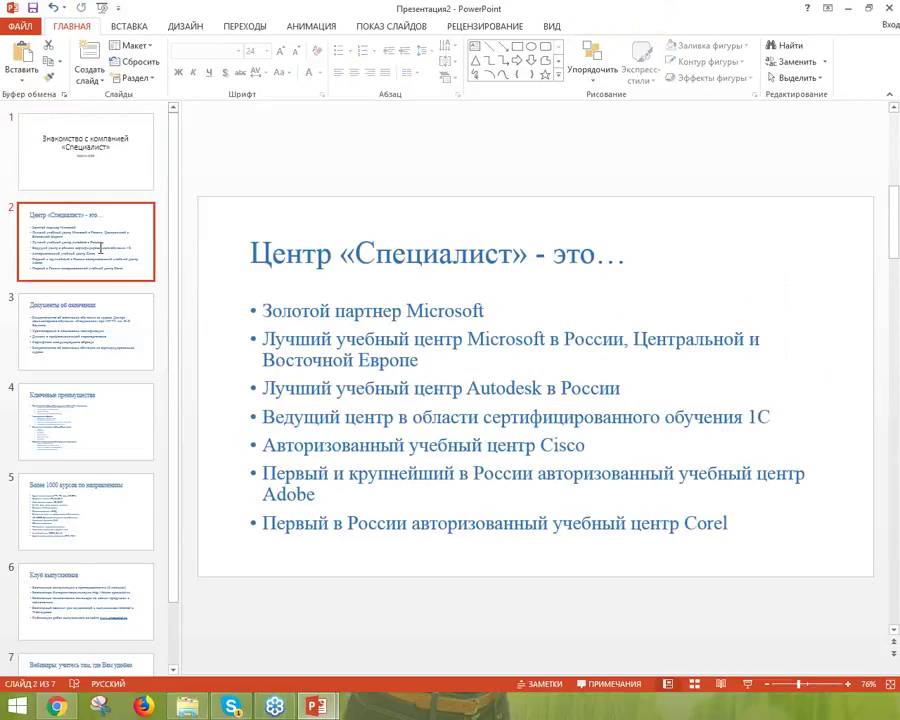
pyautogui.click(100, 340)
pyautogui.click(110, 422)
pyautogui.click(137, 510)
pyautogui.click(114, 594)
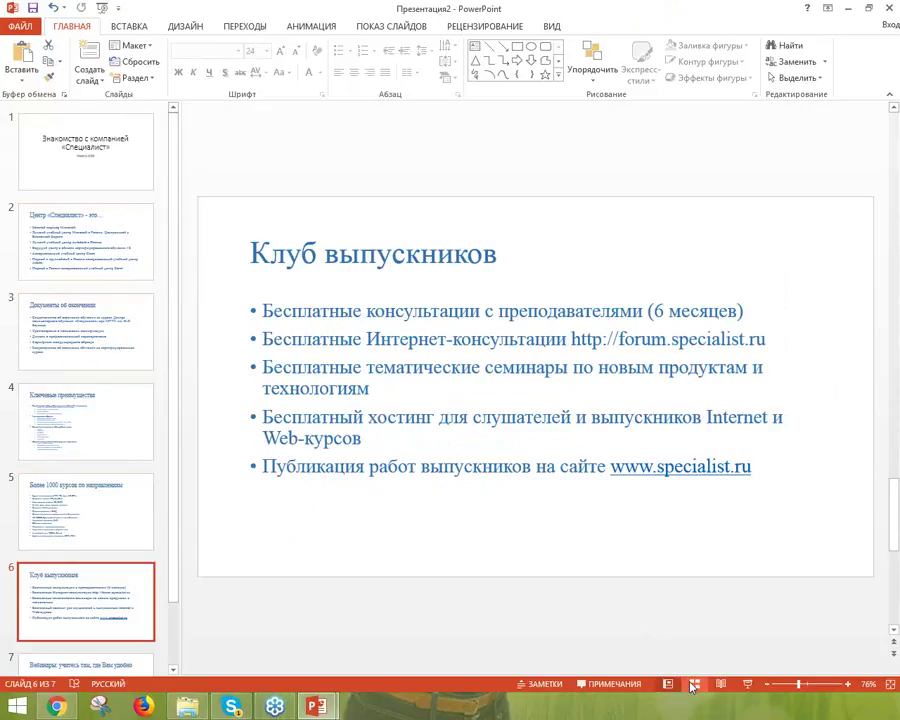
pyautogui.click(692, 683)
pyautogui.doubleClick(631, 344)
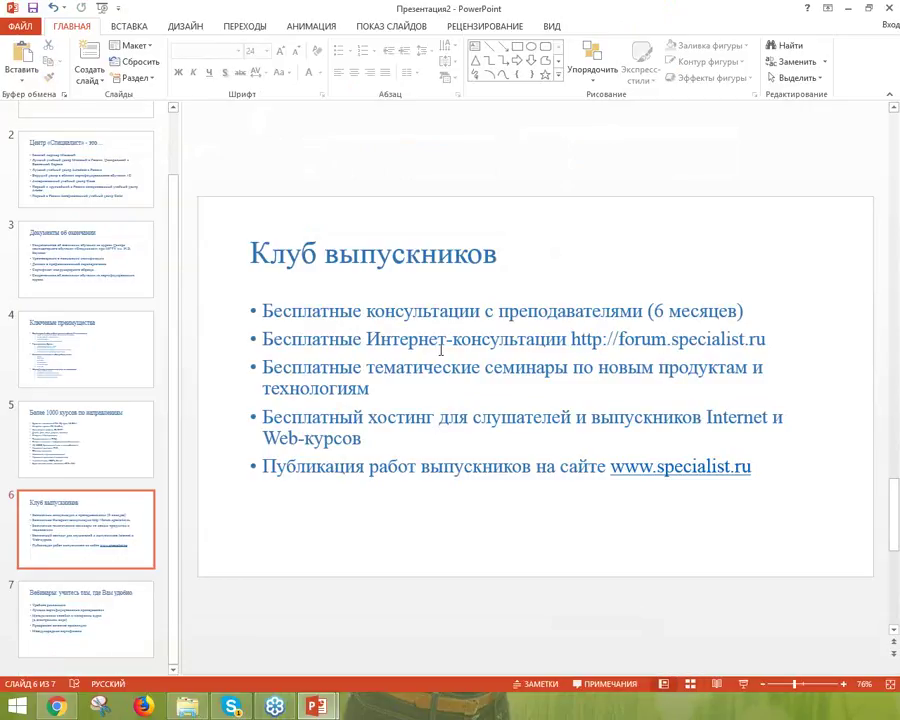
pyautogui.click(438, 340)
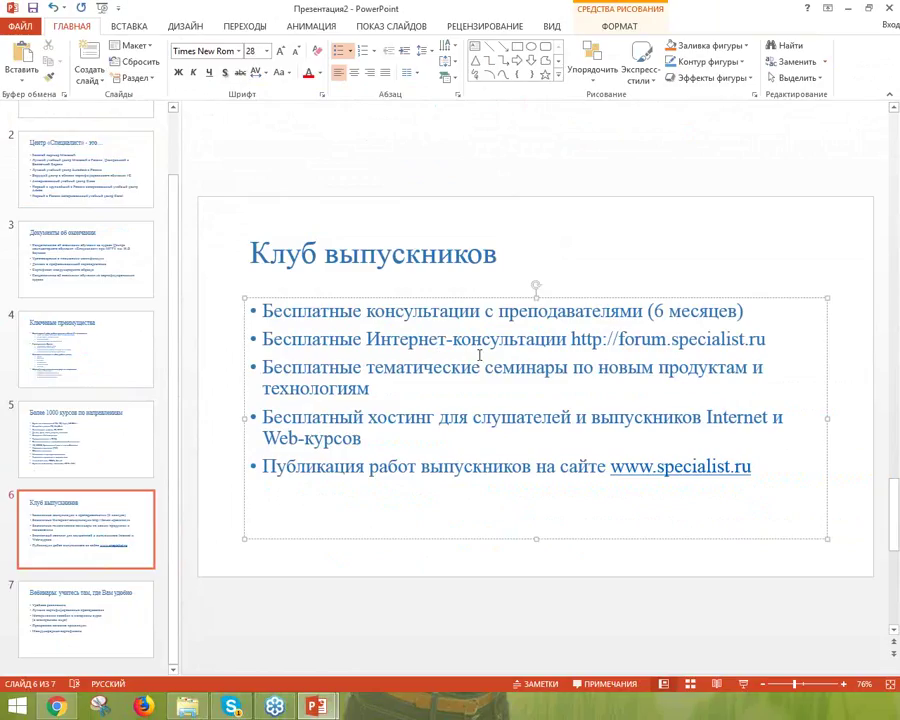
# Review all seven slides in Slide Sorter and open slide 2 for editing in Normal view.
pyautogui.click(85, 196)
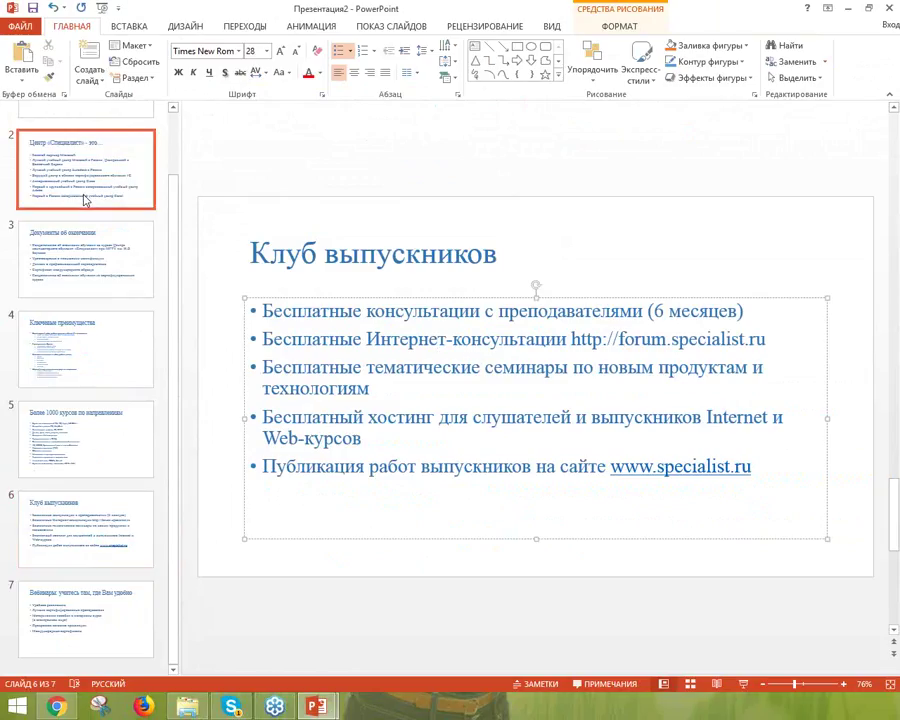
pyautogui.scroll(2, 90, 210)
pyautogui.click(95, 178)
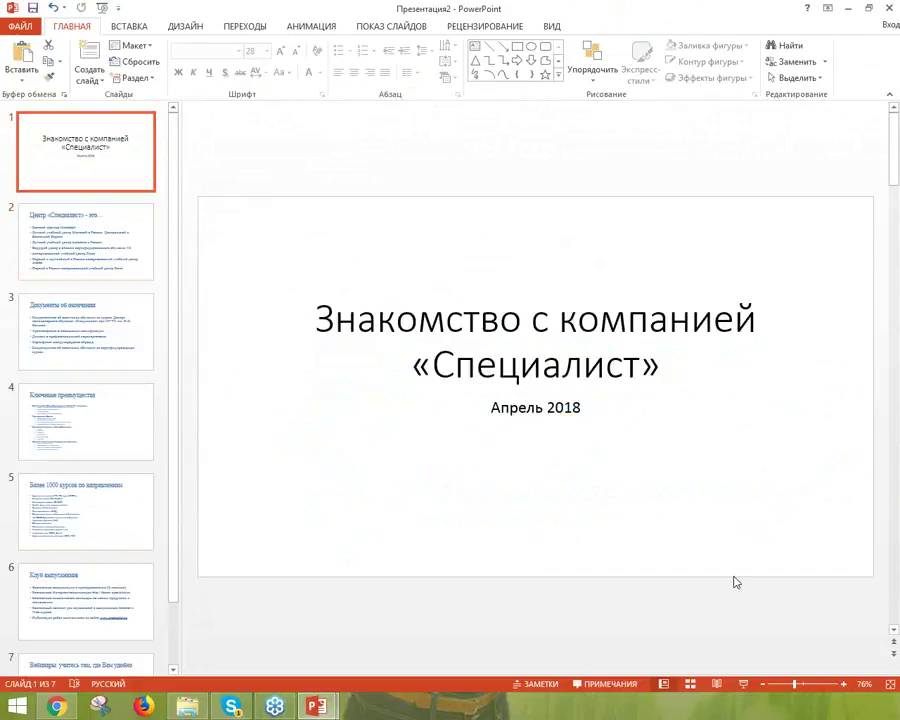
pyautogui.click(690, 684)
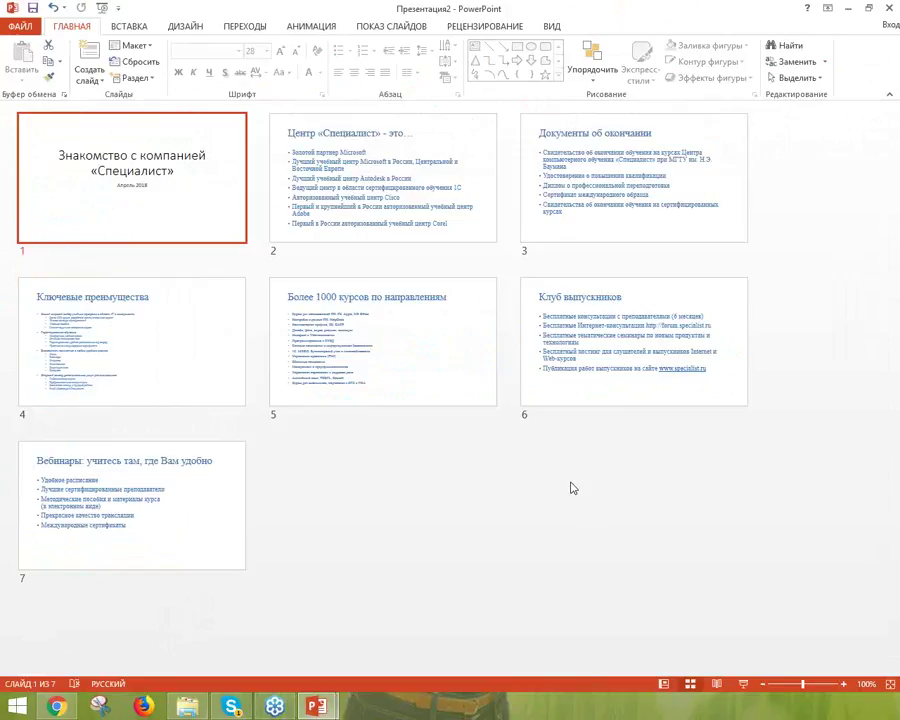
pyautogui.doubleClick(430, 207)
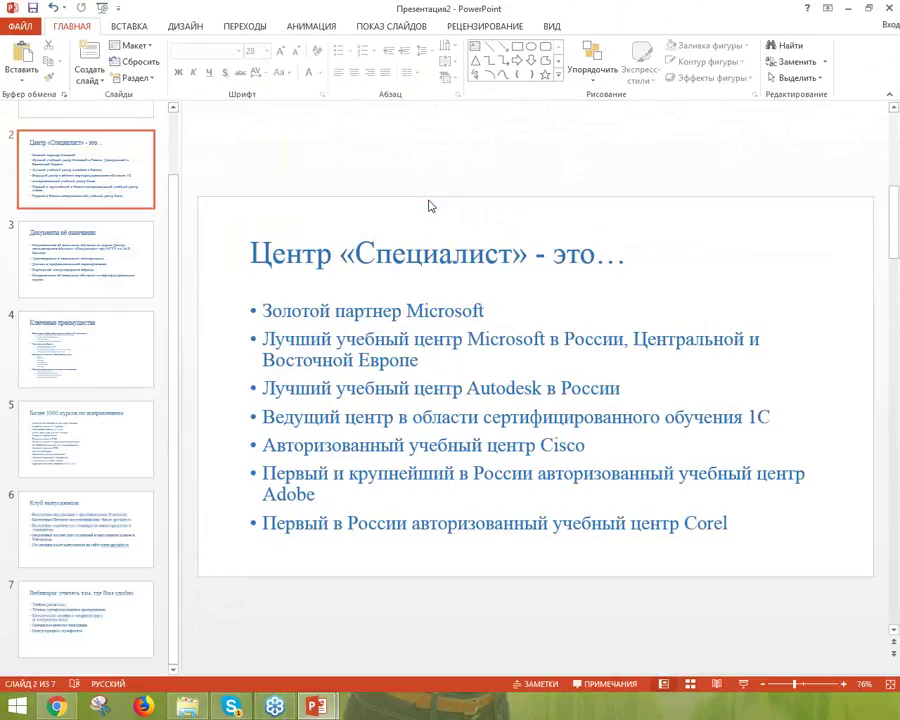
# Try the Facet and a green theme, then apply the plain white Office theme to all slides.
pyautogui.click(196, 27)
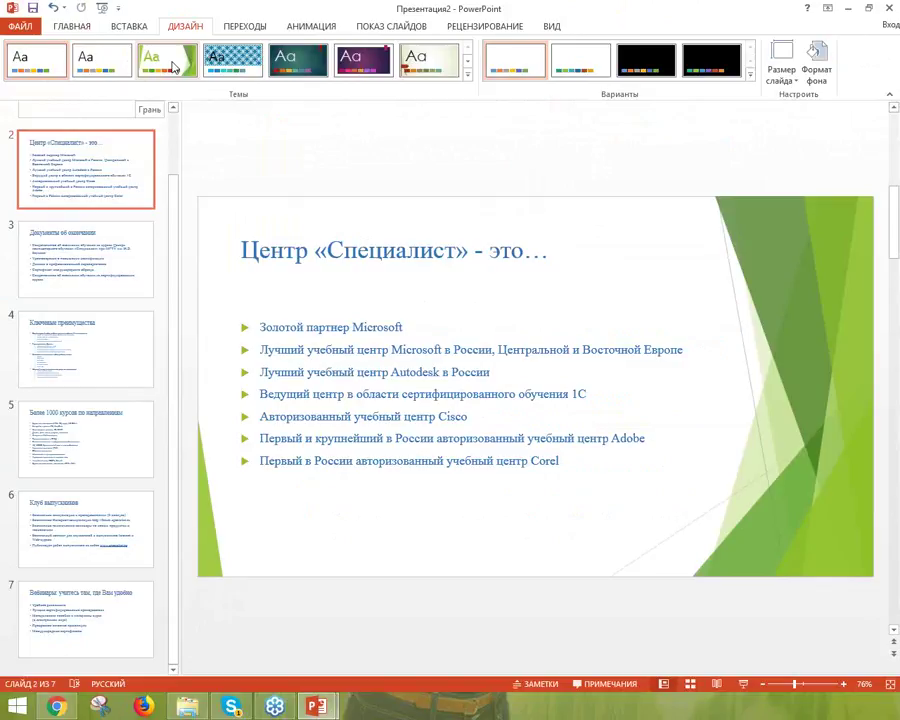
pyautogui.click(172, 63)
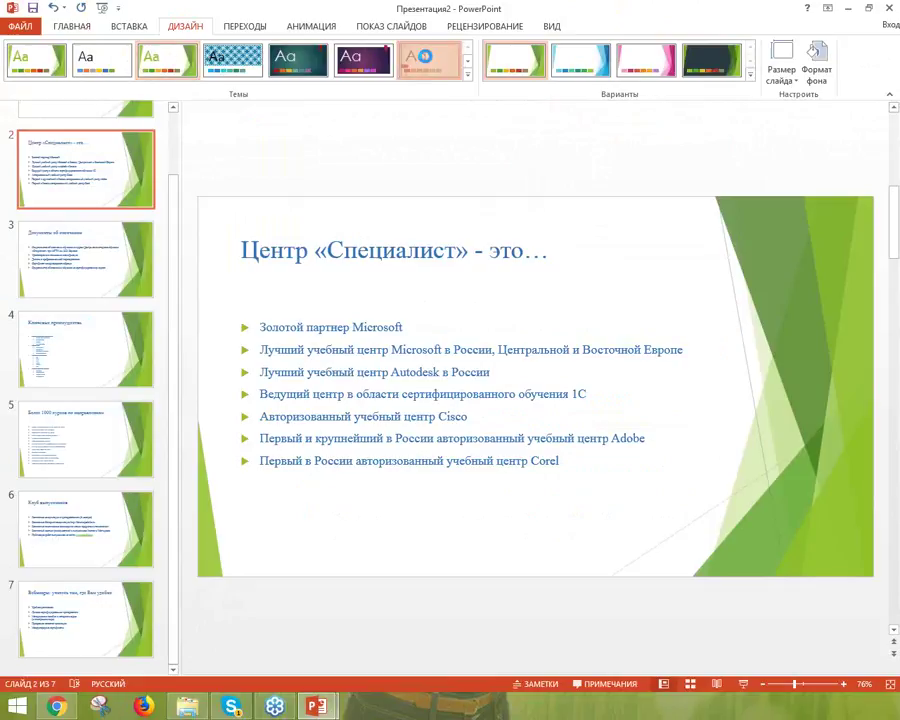
pyautogui.click(423, 57)
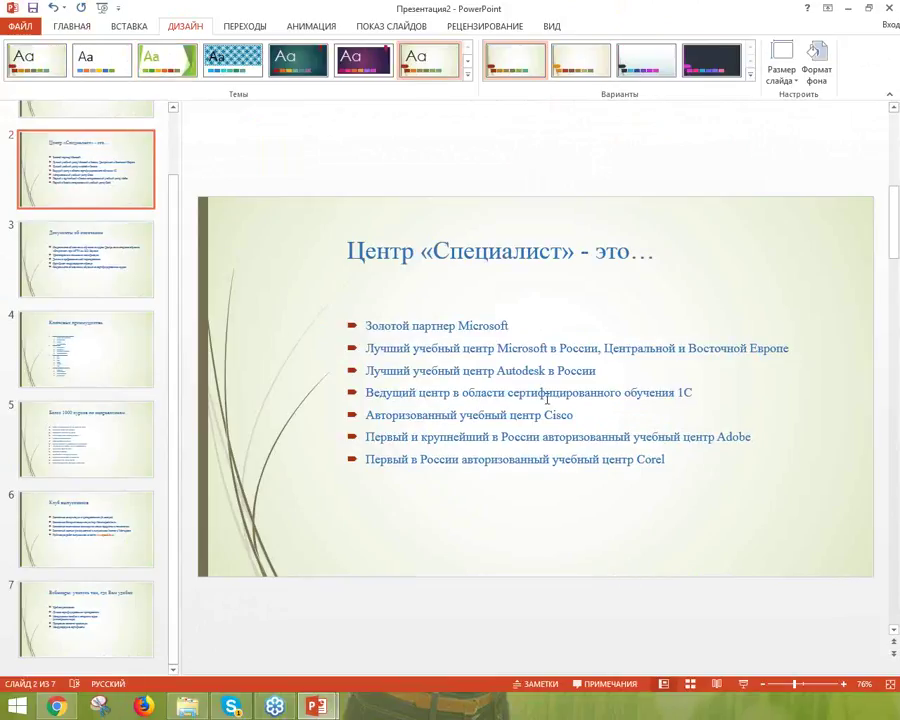
pyautogui.click(467, 75)
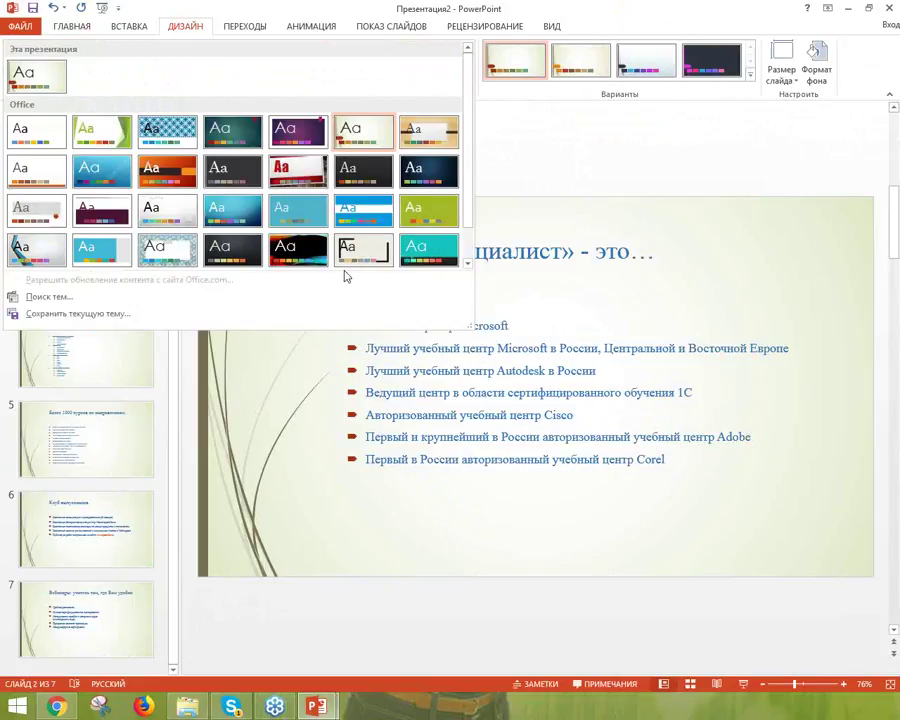
pyautogui.click(422, 208)
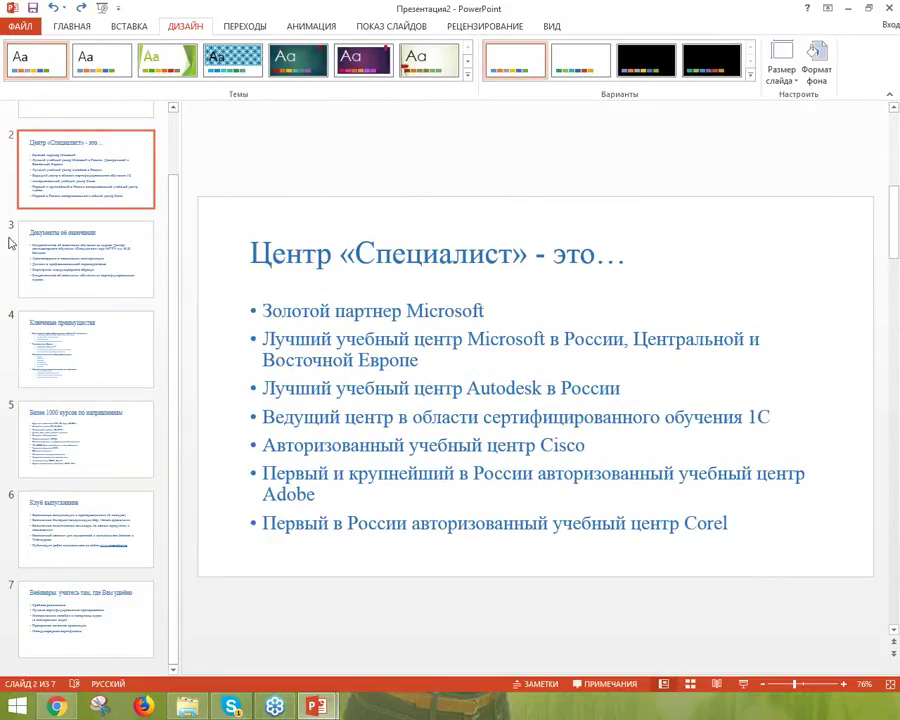
pyautogui.click(62, 24)
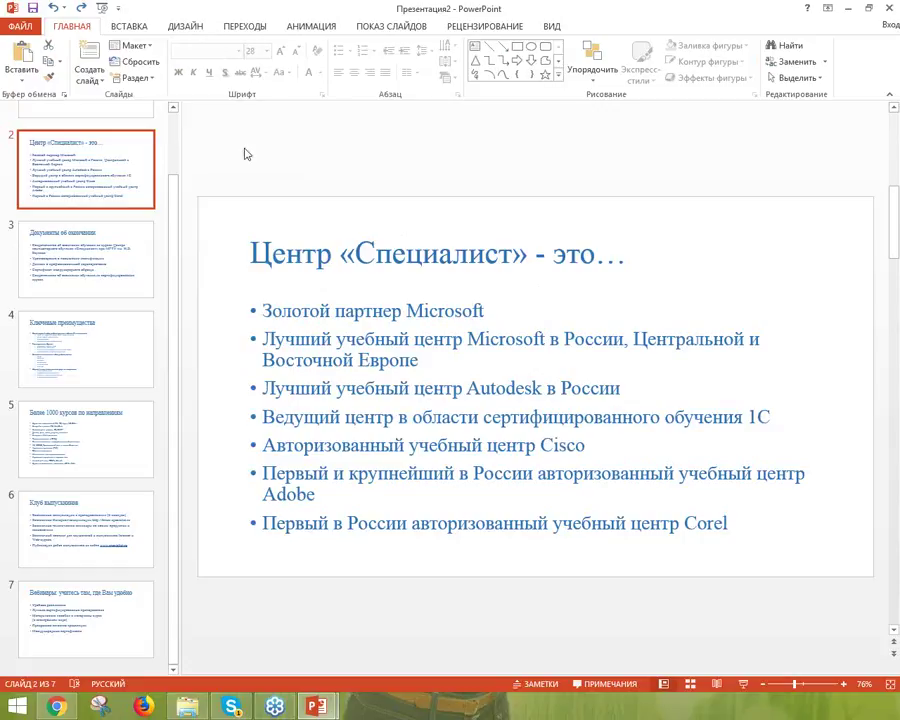
# Select all seven slides and Reset them to the plain theme's sans-serif formatting.
pyautogui.scroll(2, 65, 200)
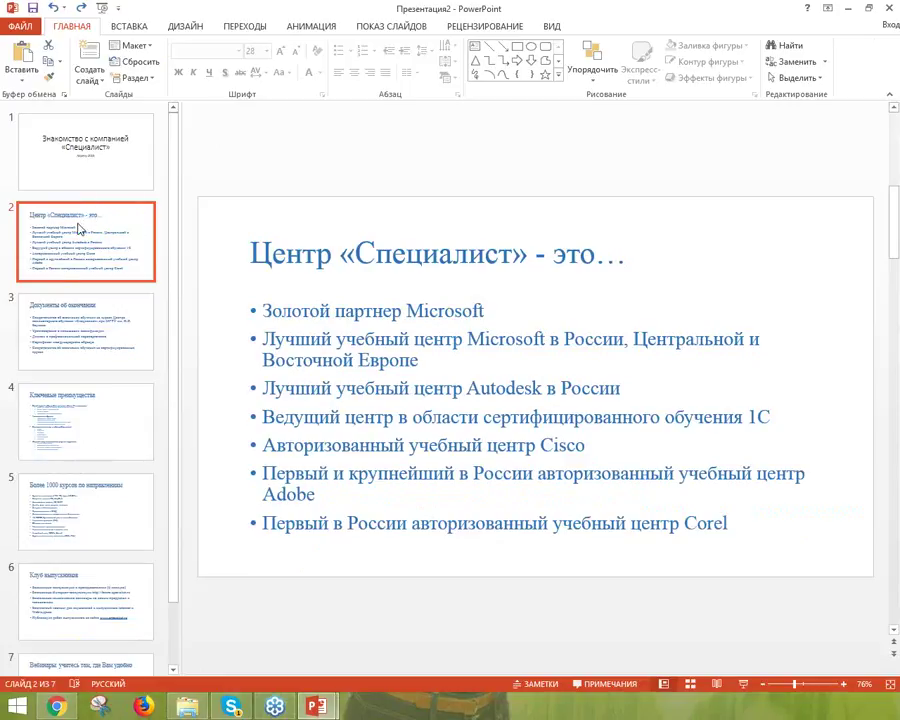
pyautogui.hotkey('ctrl', 'a')
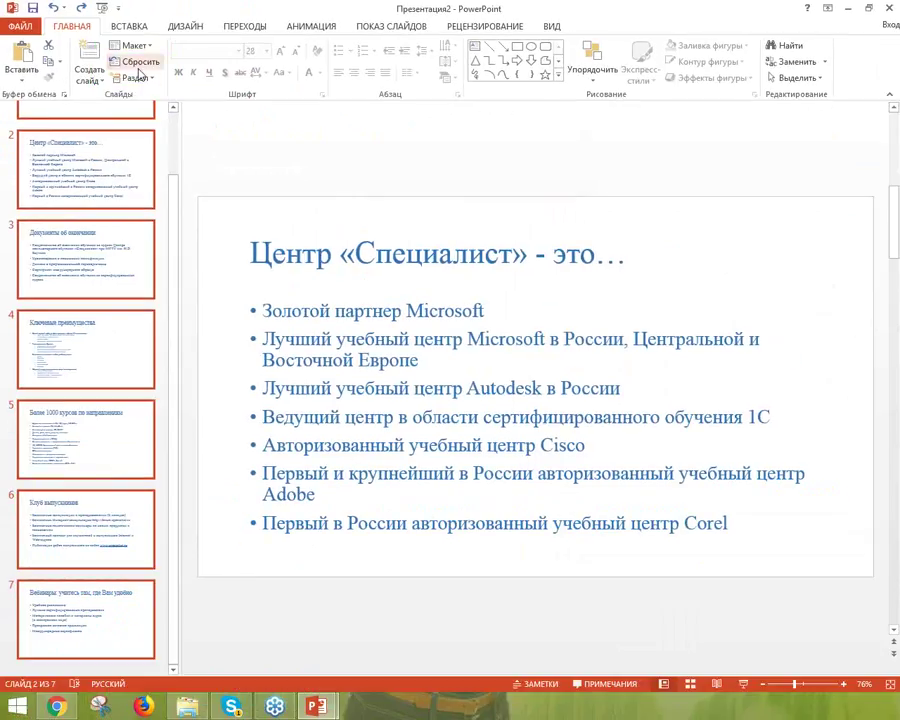
pyautogui.click(138, 64)
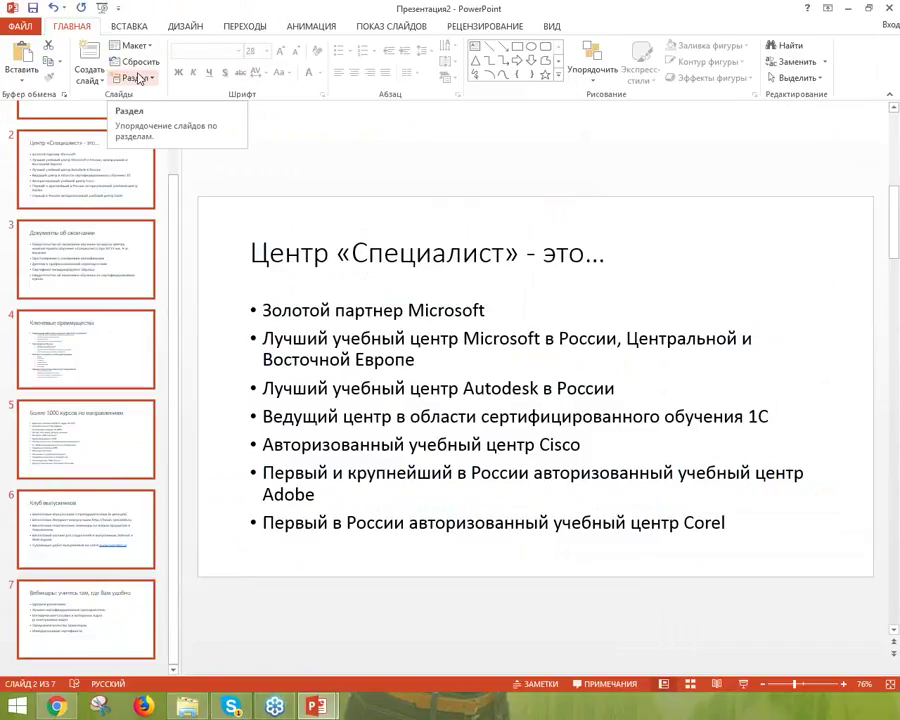
# Point out the Reset and Section buttons, then display the Design tab's themes and variants.
pyautogui.click(139, 78)
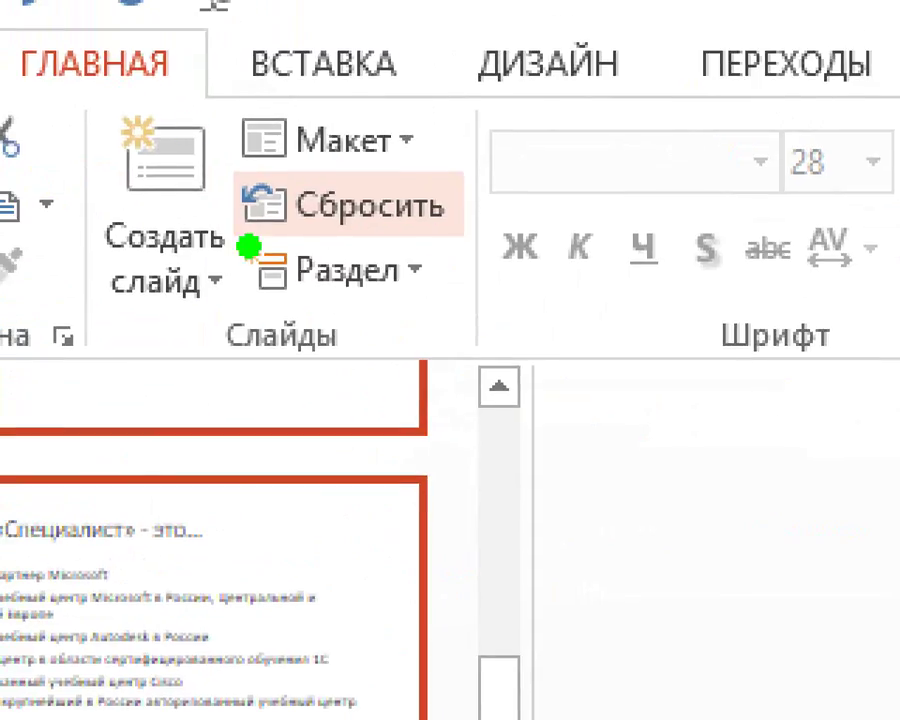
pyautogui.moveTo(230, 252); pyautogui.dragTo(480, 243)
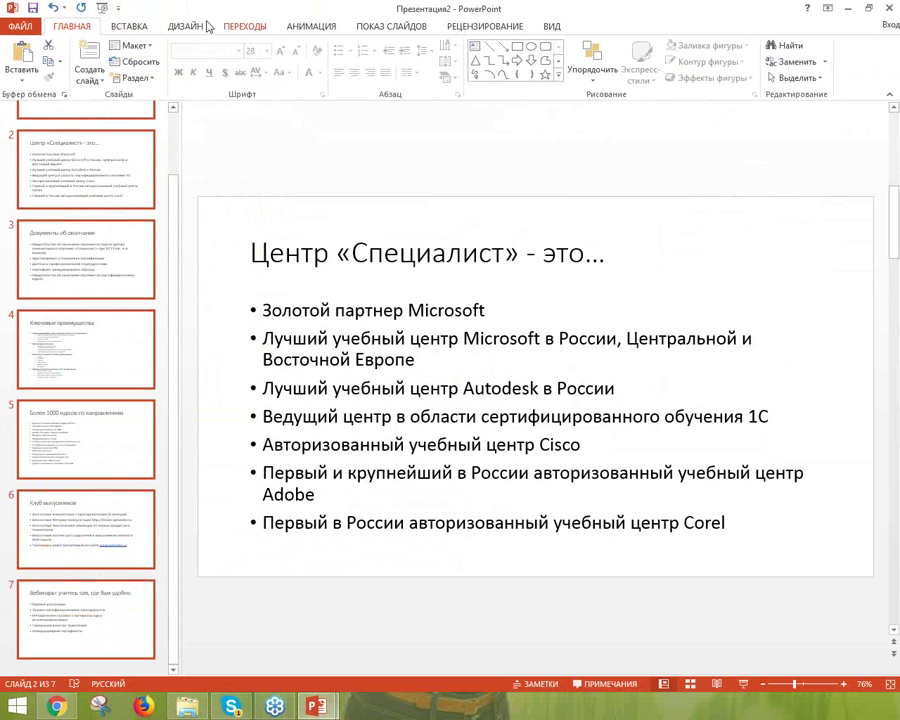
pyautogui.click(196, 26)
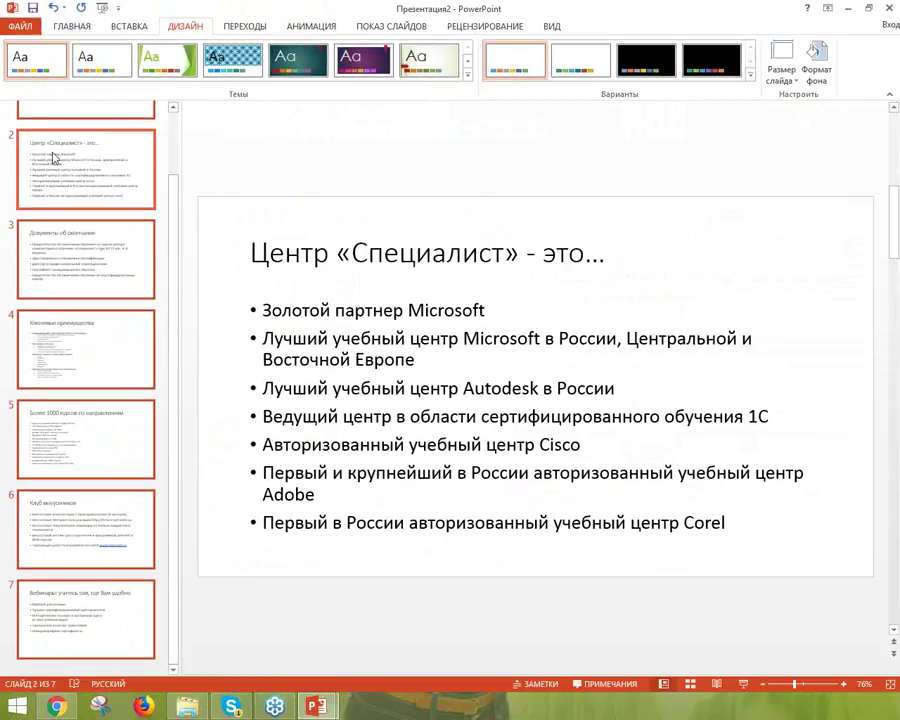
# Step through the restyled slides back to the title slide, then scroll down toward slide 7.
pyautogui.scroll(2, 80, 190)
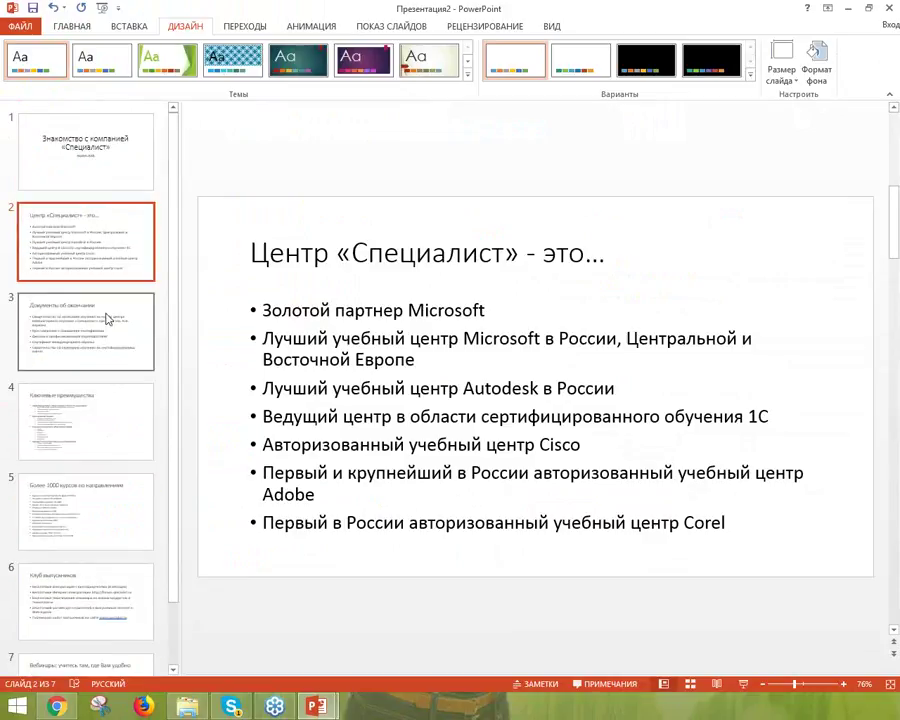
pyautogui.click(105, 318)
pyautogui.click(100, 414)
pyautogui.scroll(-1, 88, 436)
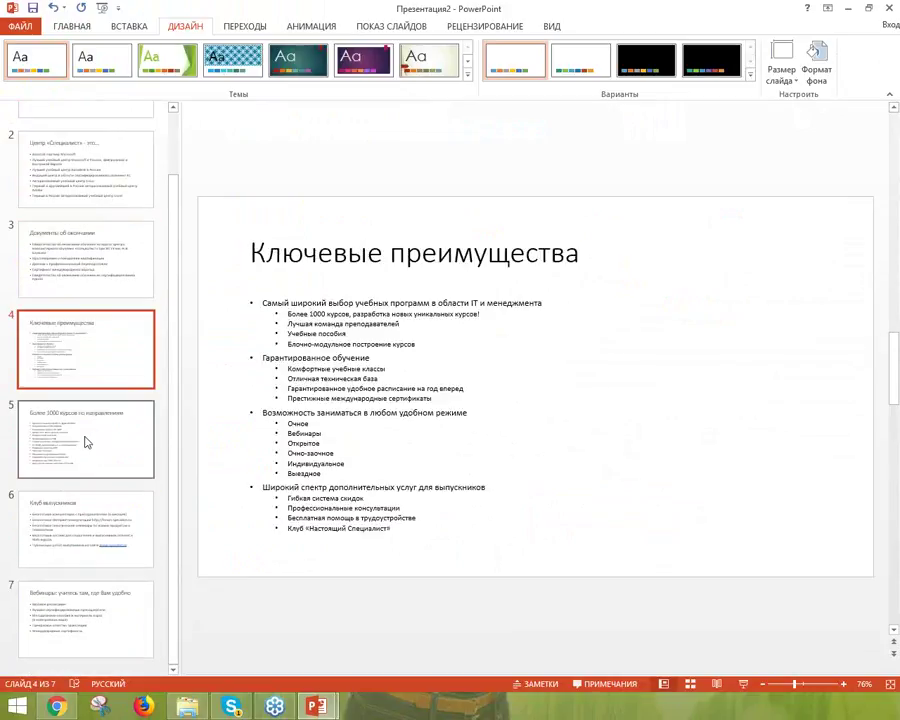
pyautogui.click(86, 438)
pyautogui.click(86, 342)
pyautogui.click(100, 258)
pyautogui.click(105, 200)
pyautogui.scroll(1, 110, 230)
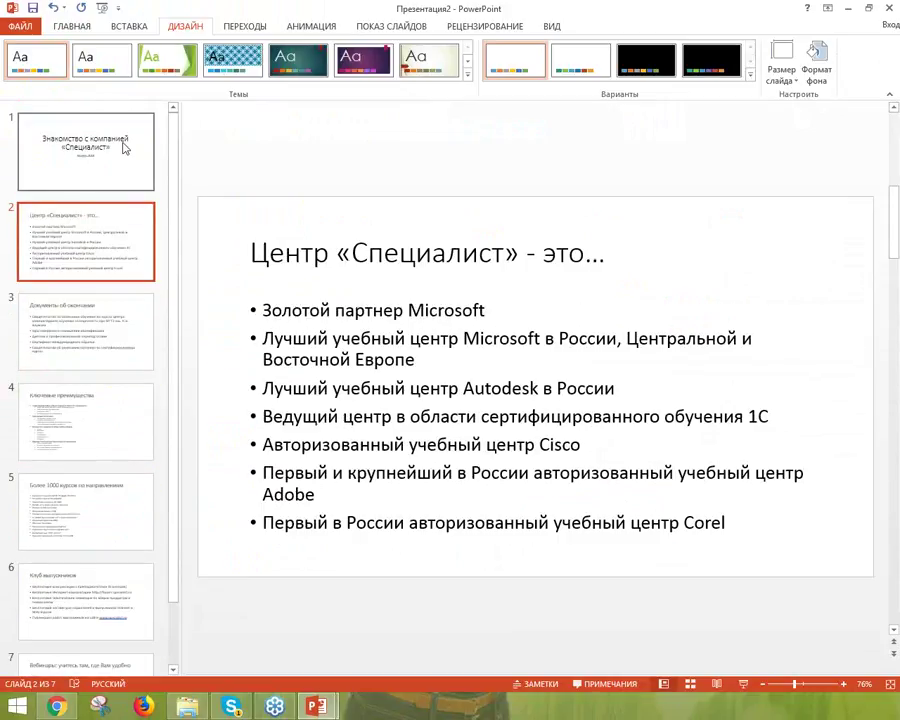
pyautogui.click(128, 140)
pyautogui.click(74, 26)
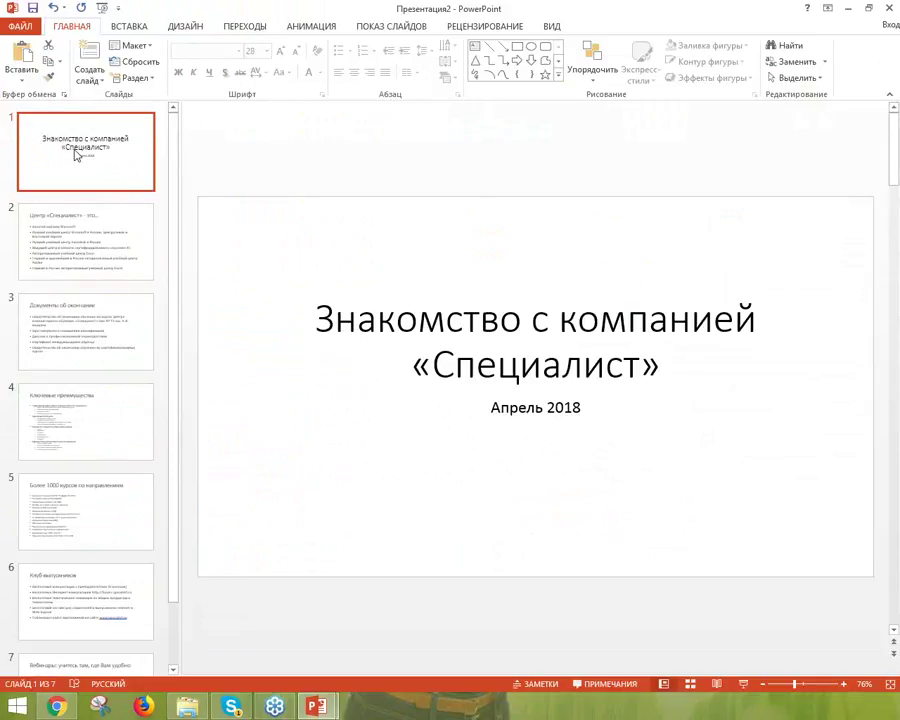
pyautogui.scroll(-2, 104, 411)
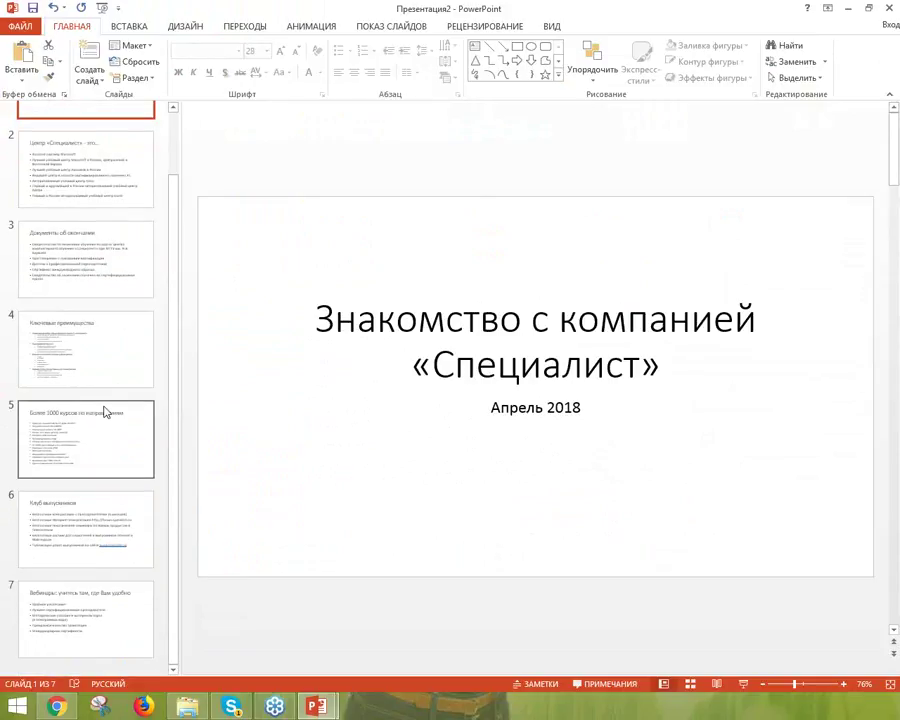
# Add slide 8 after Вебинары with the Title and Content layout, then delete both its placeholders.
pyautogui.click(130, 656)
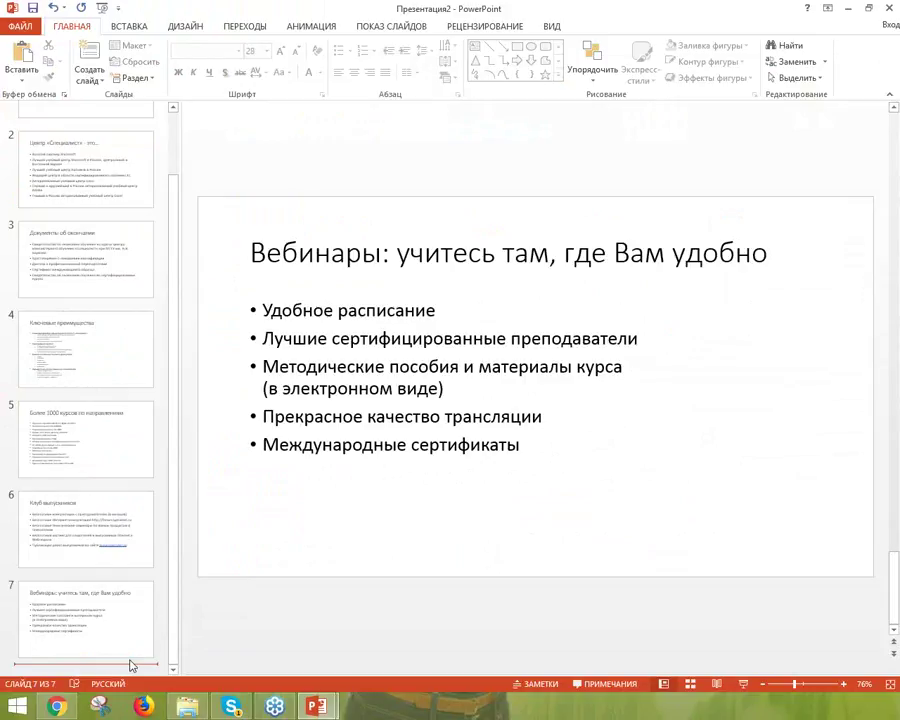
pyautogui.rightClick(130, 658)
pyautogui.click(136, 630)
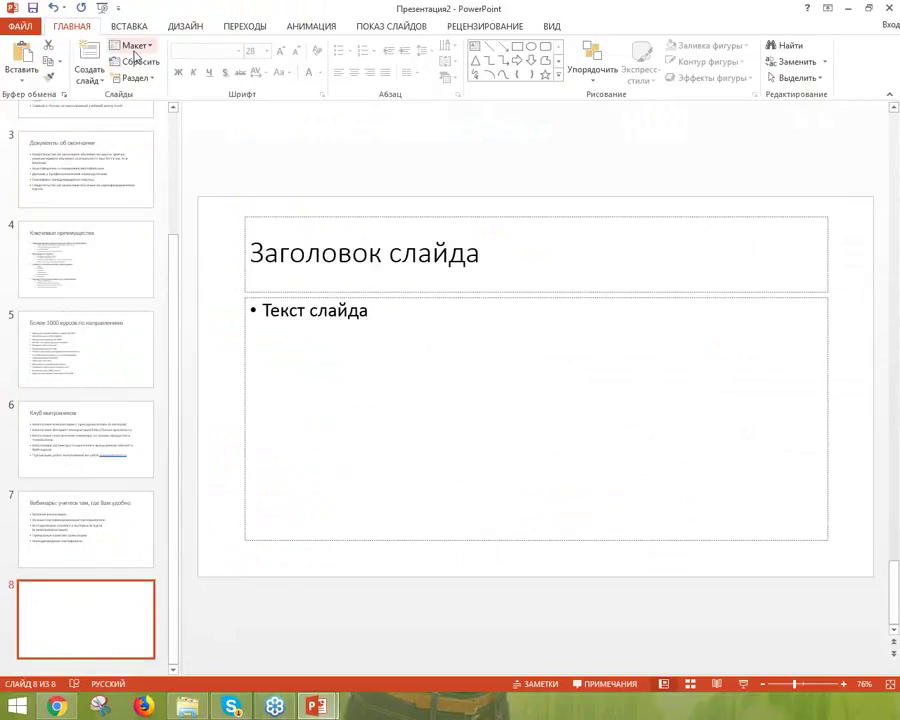
pyautogui.click(134, 46)
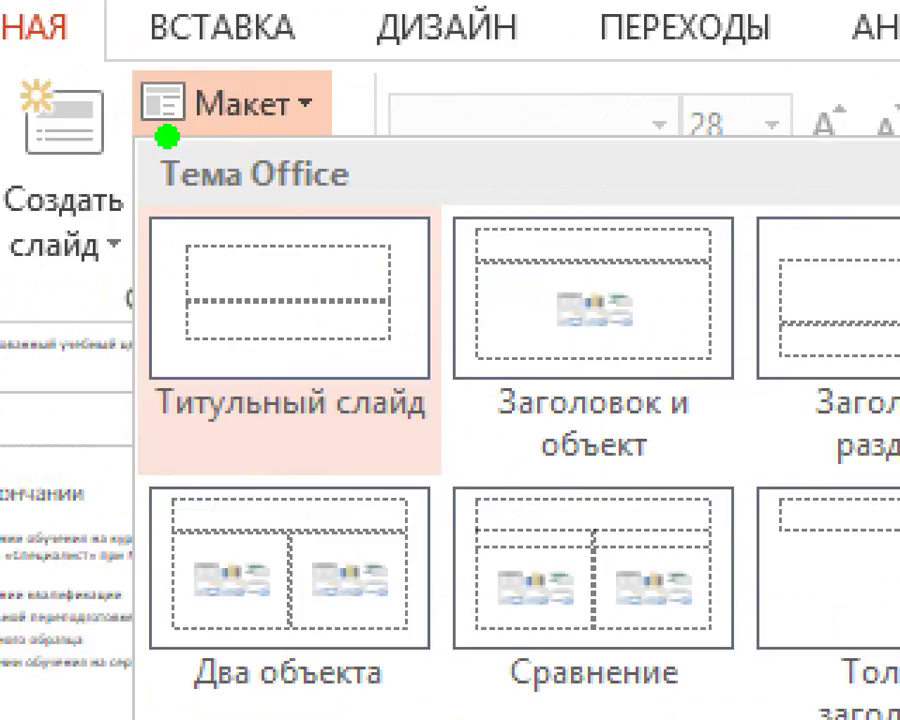
pyautogui.moveTo(136, 146); pyautogui.dragTo(400, 150)
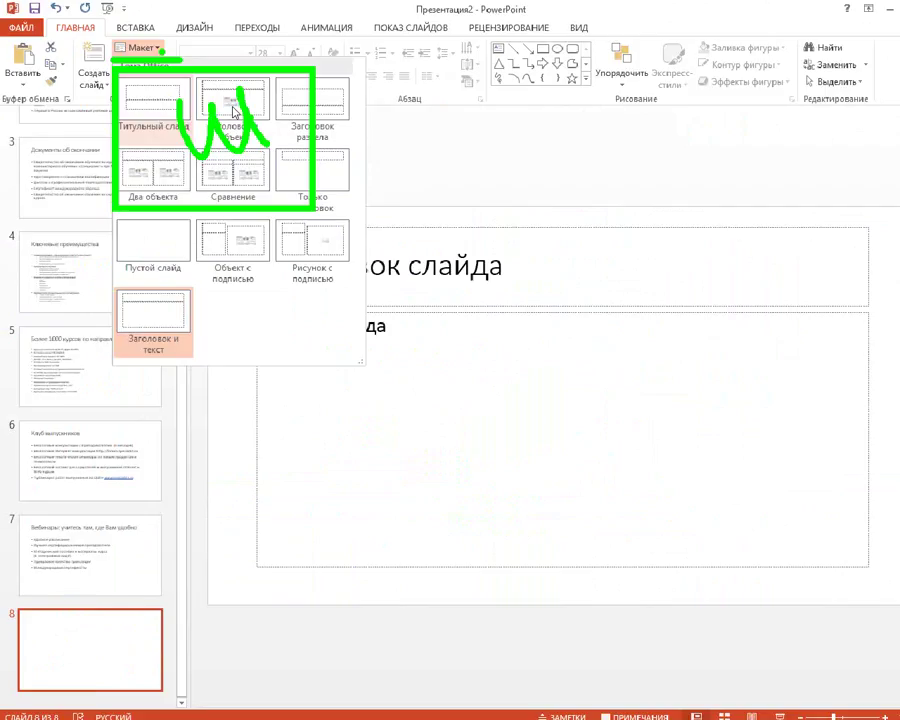
pyautogui.click(233, 112)
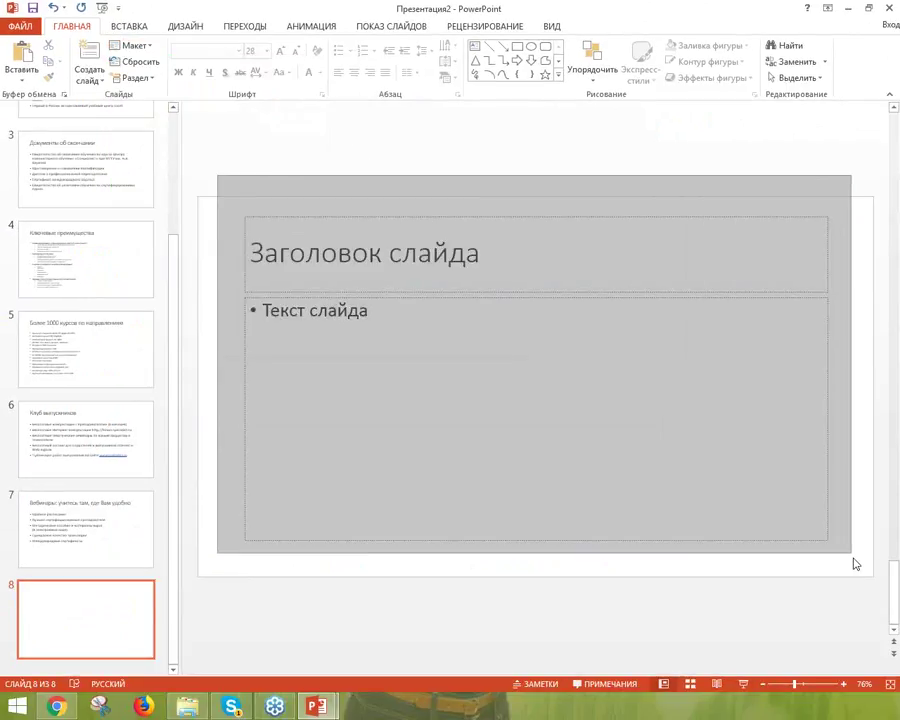
pyautogui.moveTo(443, 343); pyautogui.dragTo(856, 565)
pyautogui.press('Delete')
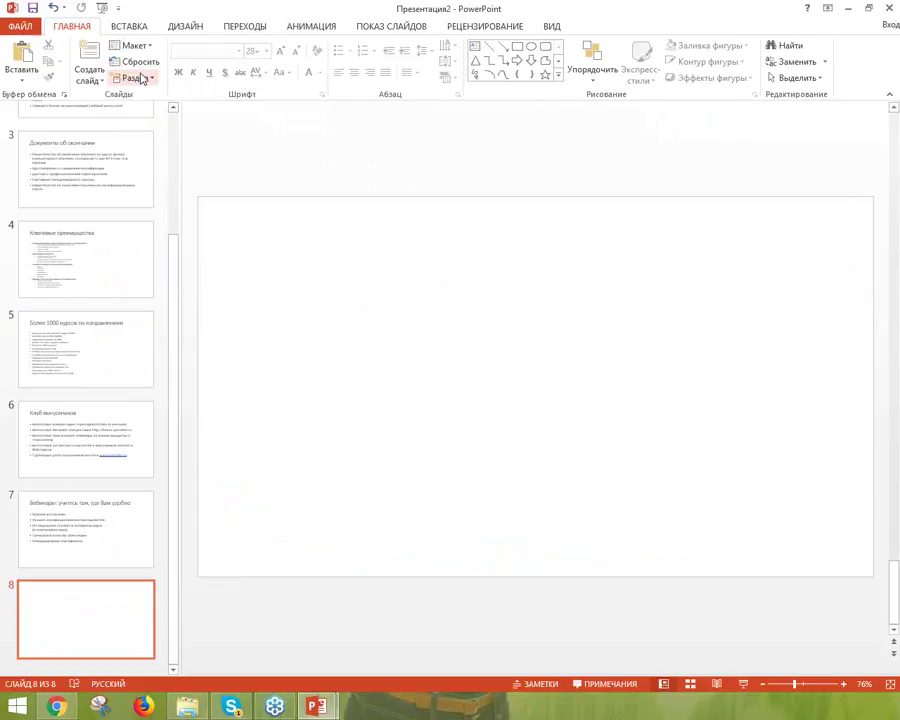
# Reset slide 8's placeholders and bring up its slide layout gallery.
pyautogui.click(143, 68)
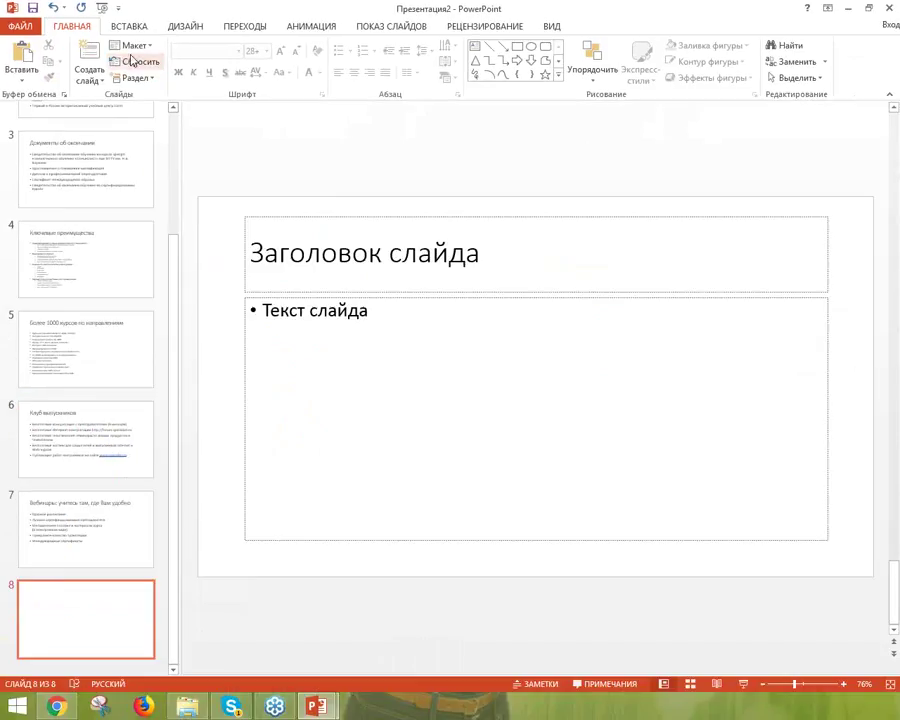
pyautogui.click(136, 47)
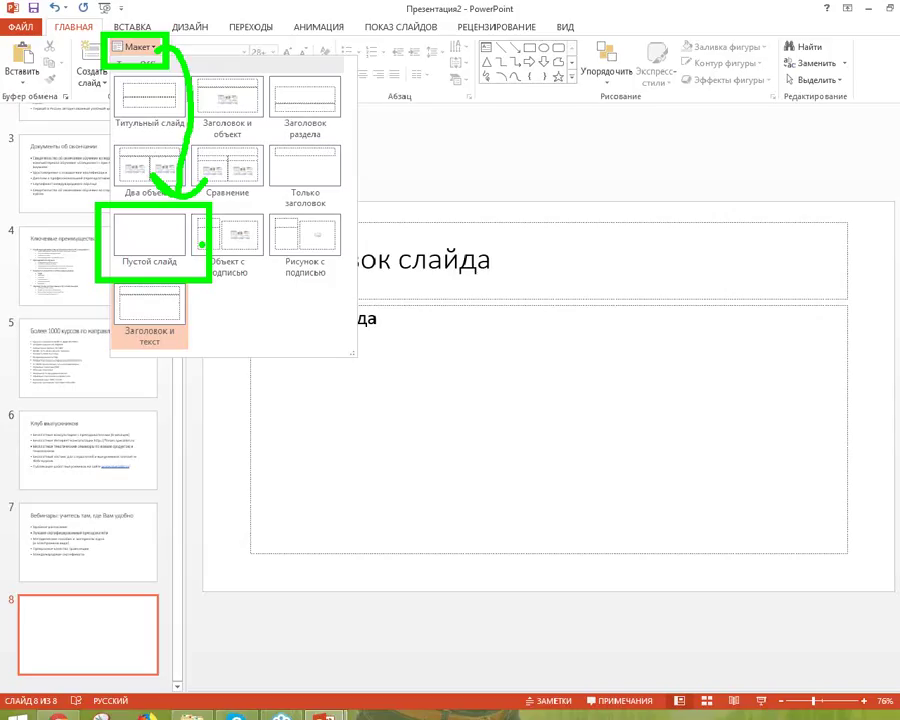
pyautogui.click(134, 48)
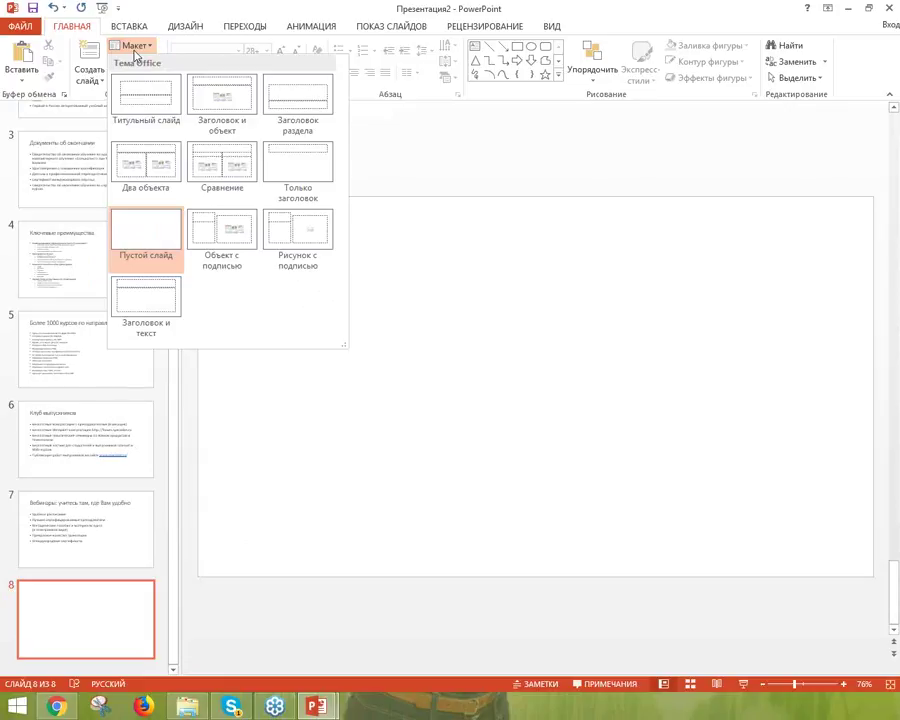
# Apply the title slide layout to slide 8 and title it 'Благодарю за внимание!'.
pyautogui.click(149, 93)
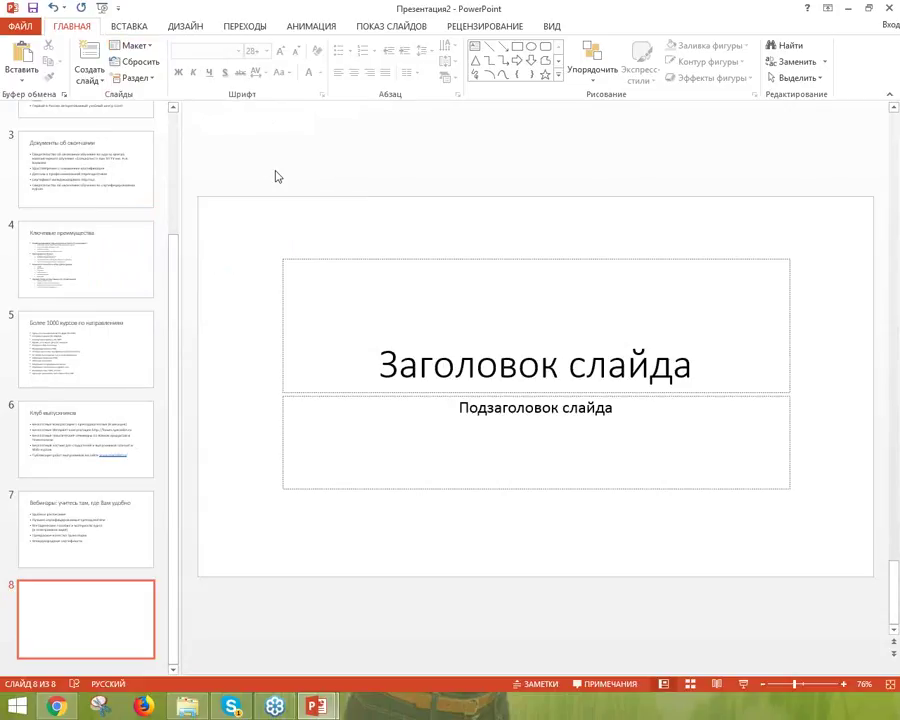
pyautogui.click(541, 365)
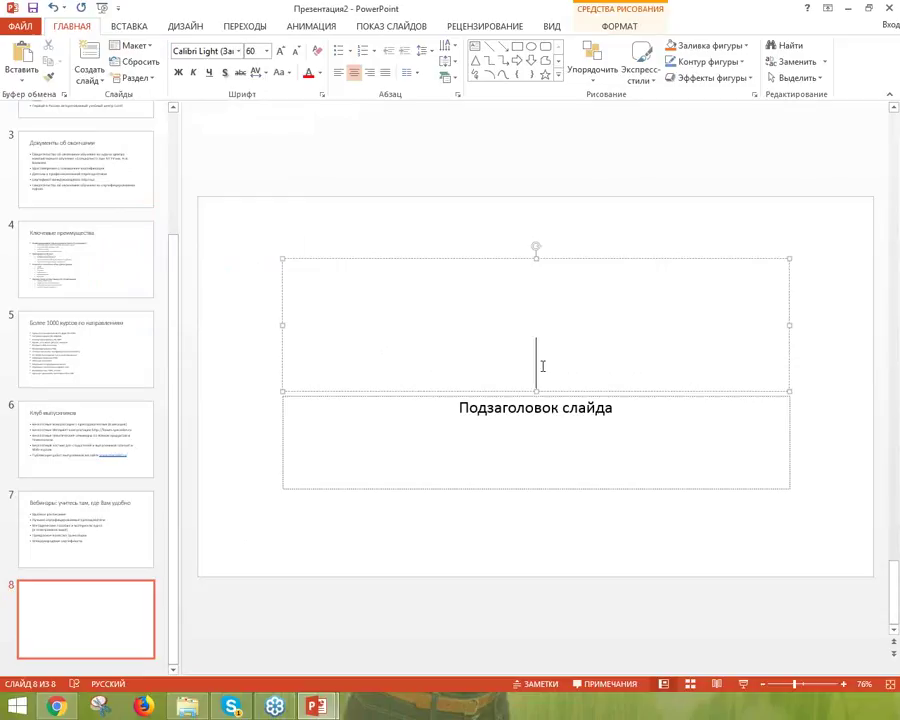
pyautogui.write('Бл')
pyautogui.write('агодарю за внимани')
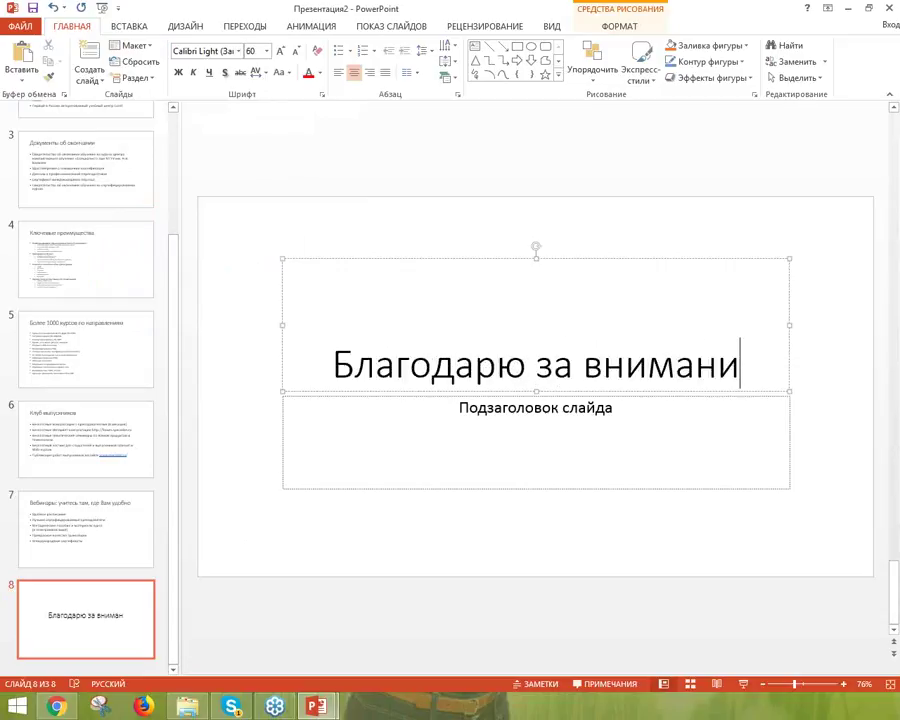
pyautogui.write('е!')
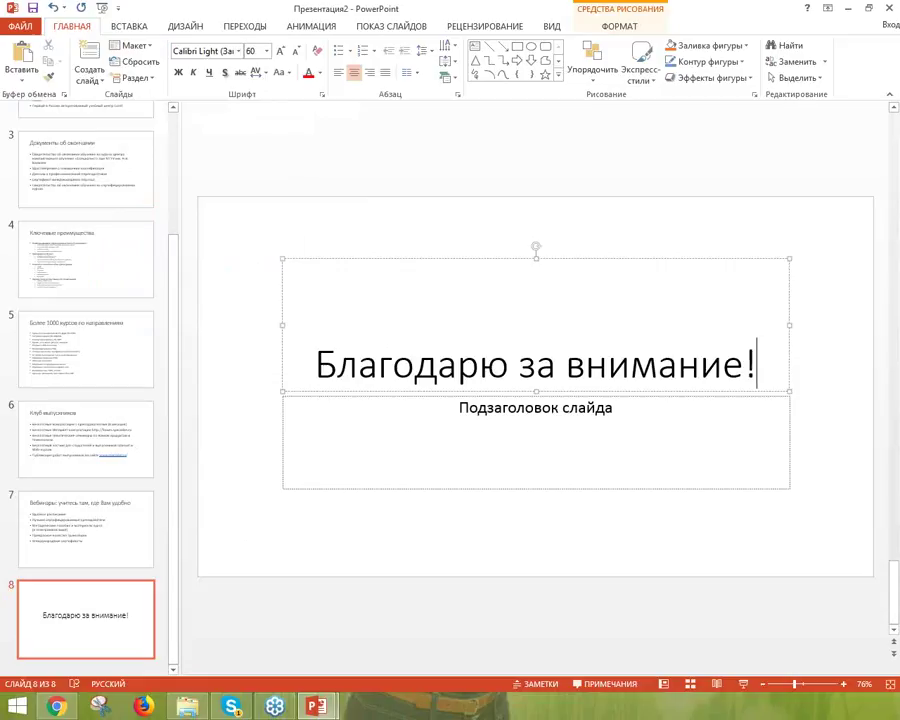
pyautogui.click(593, 407)
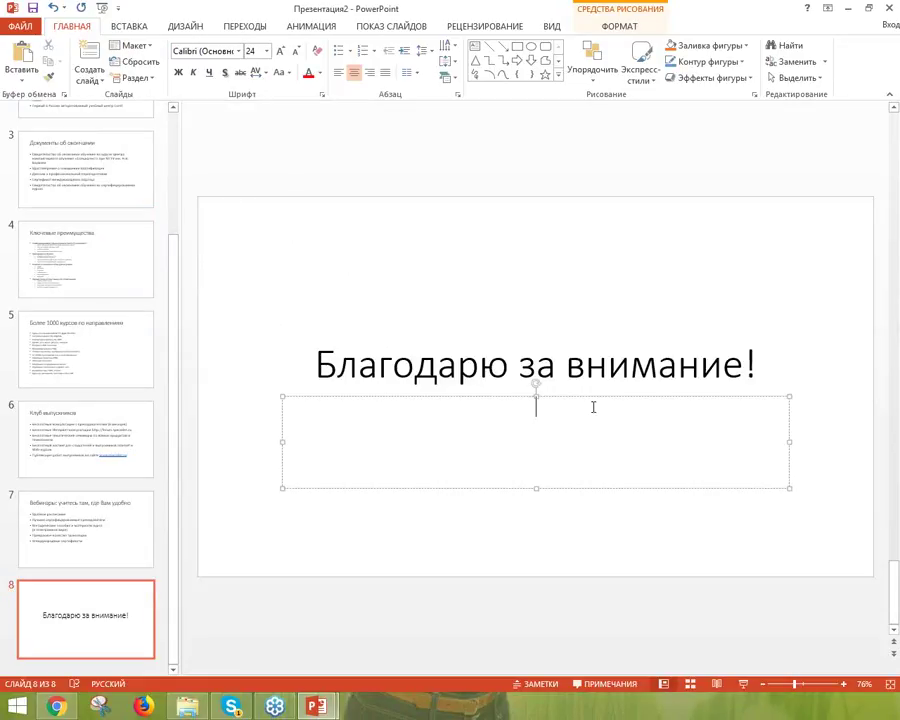
# Enter the presenter's name, then their e-mail address on a second line, in the subtitle.
pyautogui.write('Инна Романова')
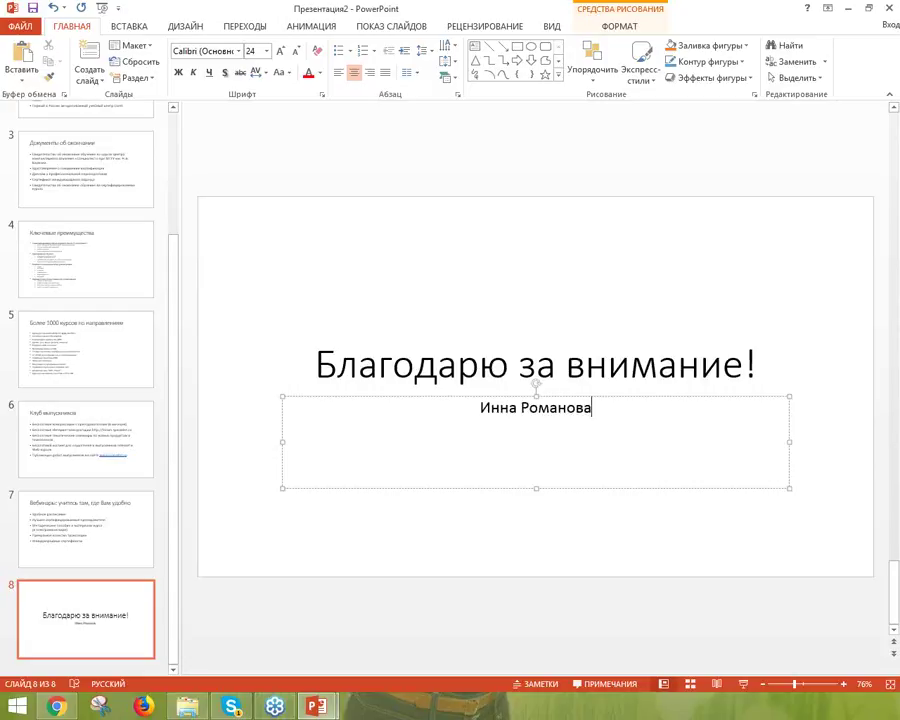
pyautogui.press('Return')
pyautogui.hotkey('alt', 'shift')
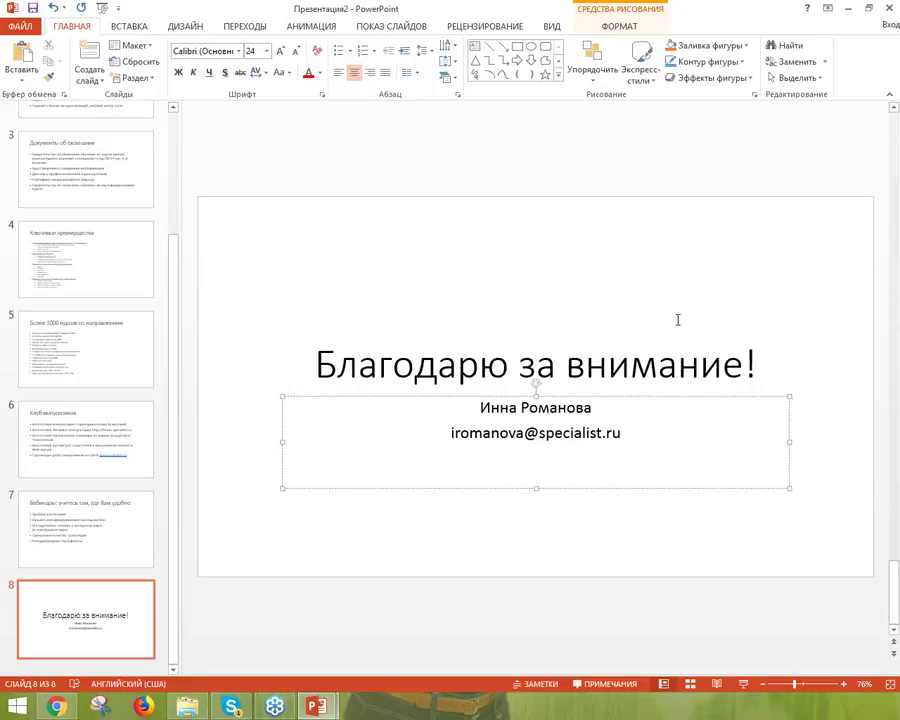
pyautogui.click(673, 229)
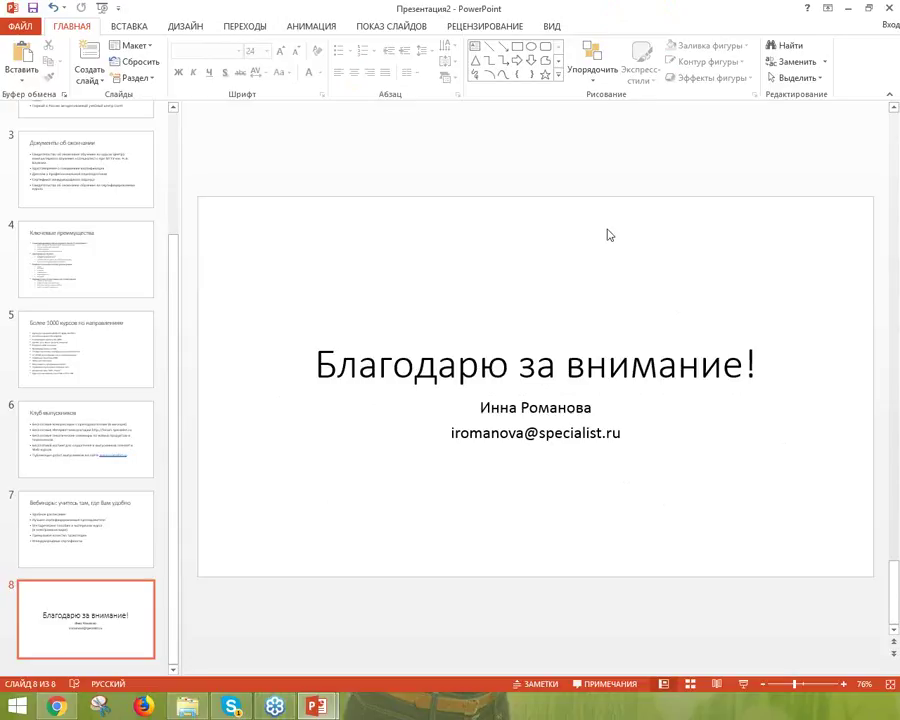
# On slide 4 Ключевые преимущества, stop the bulleted list from shrinking text to fit.
pyautogui.click(113, 267)
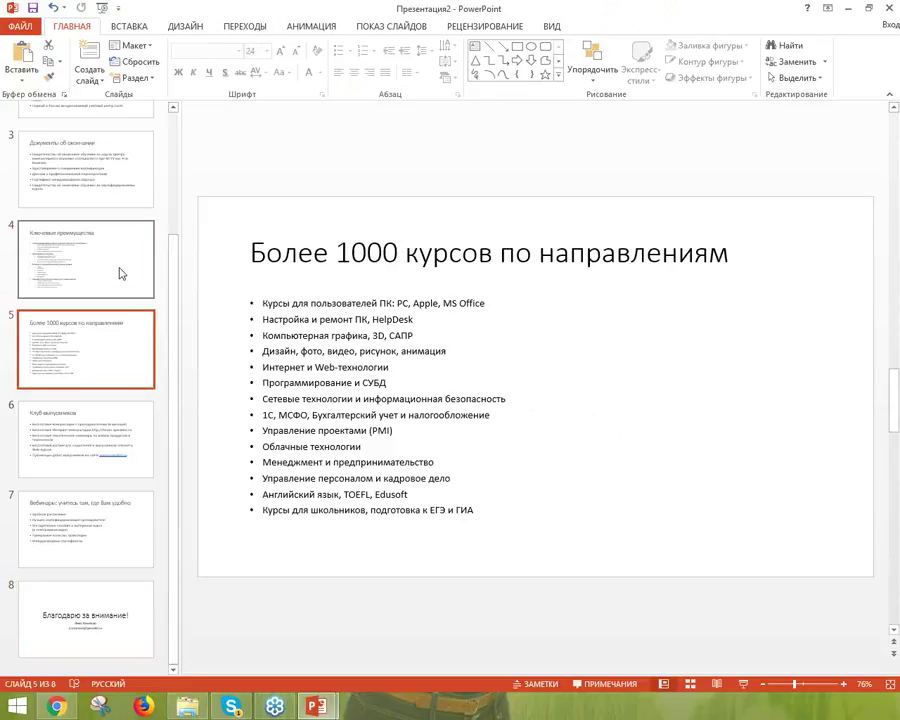
pyautogui.click(117, 277)
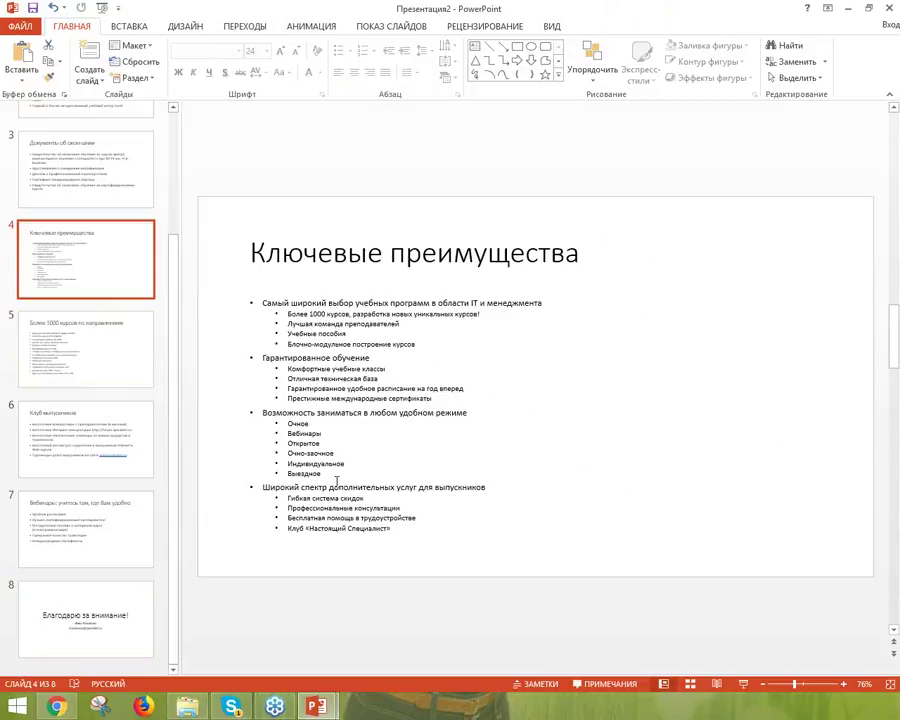
pyautogui.click(345, 323)
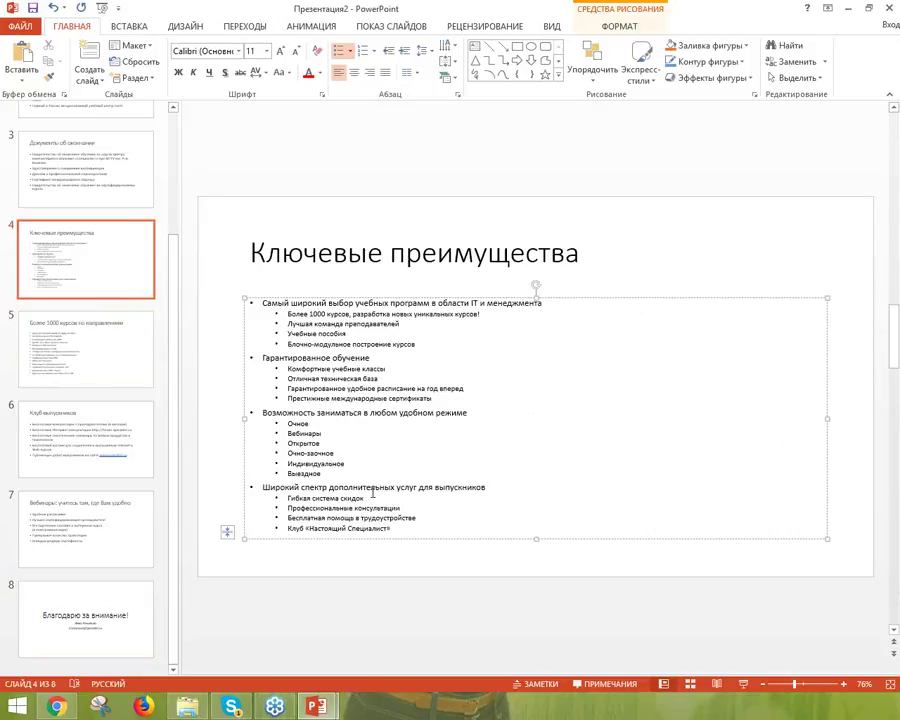
pyautogui.click(232, 536)
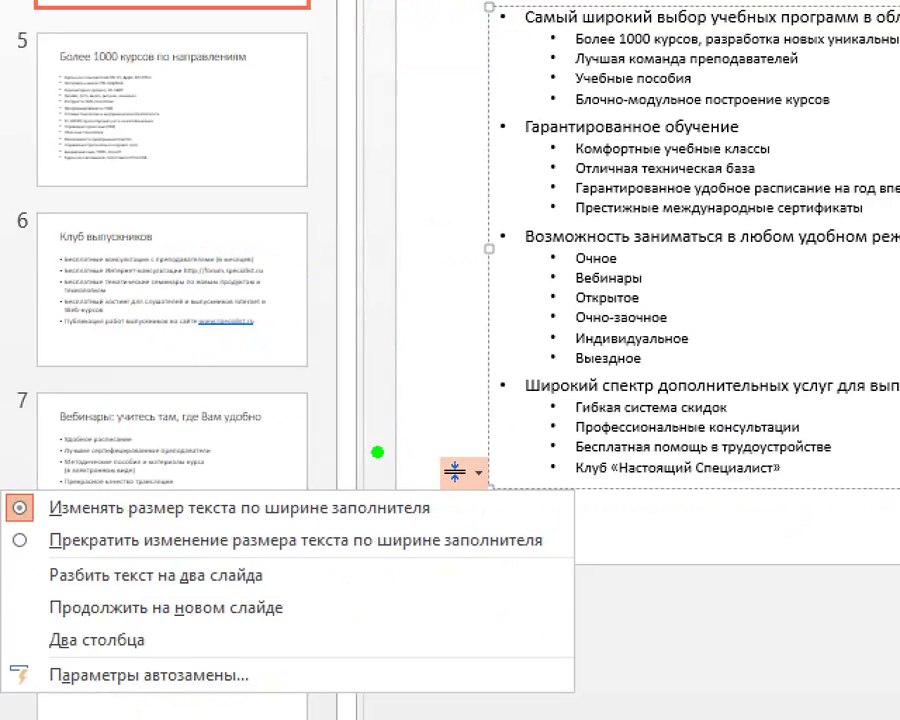
pyautogui.moveTo(378, 502); pyautogui.dragTo(527, 437)
pyautogui.moveTo(450, 500)
pyautogui.mouseDown()
pyautogui.moveTo(372, 518)
pyautogui.moveTo(343, 540)
pyautogui.mouseUp()
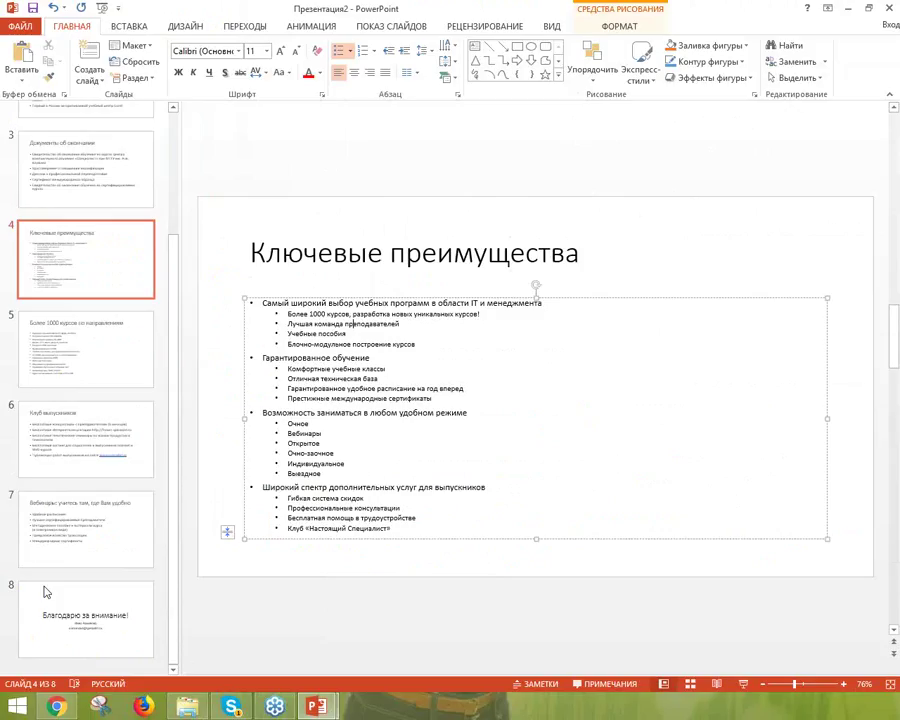
pyautogui.click(223, 533)
pyautogui.click(248, 522)
pyautogui.click(228, 530)
pyautogui.click(222, 566)
# Apply Two Content and move bullets from 'Возможность заниматься в любом удобном режиме' onward to the right column.
pyautogui.click(126, 46)
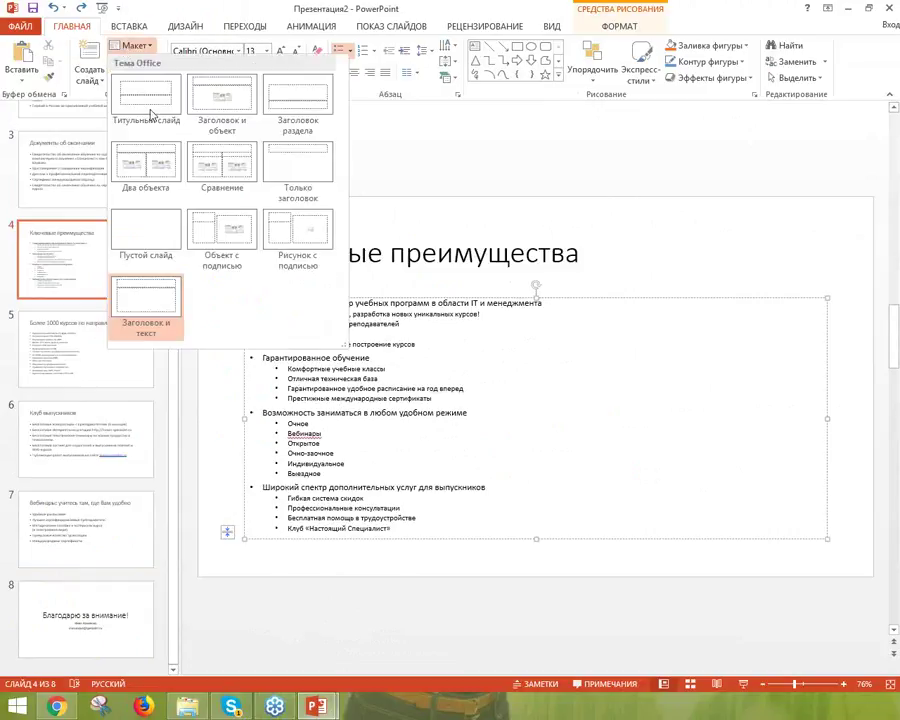
pyautogui.click(156, 167)
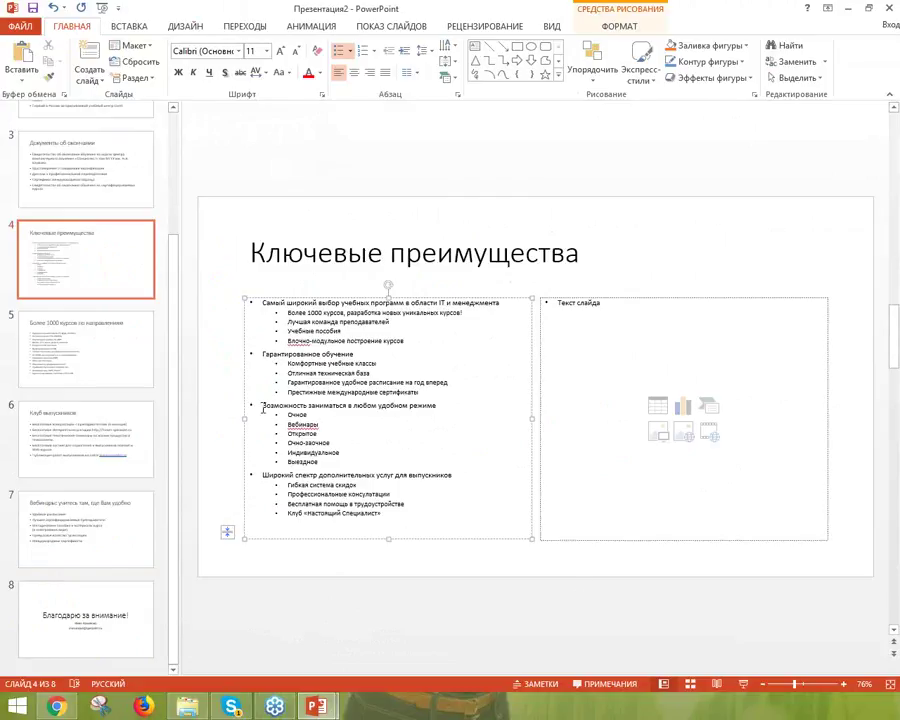
pyautogui.moveTo(260, 405); pyautogui.dragTo(357, 485)
pyautogui.keyDown('shift'); pyautogui.click(457, 540); pyautogui.keyUp('shift')
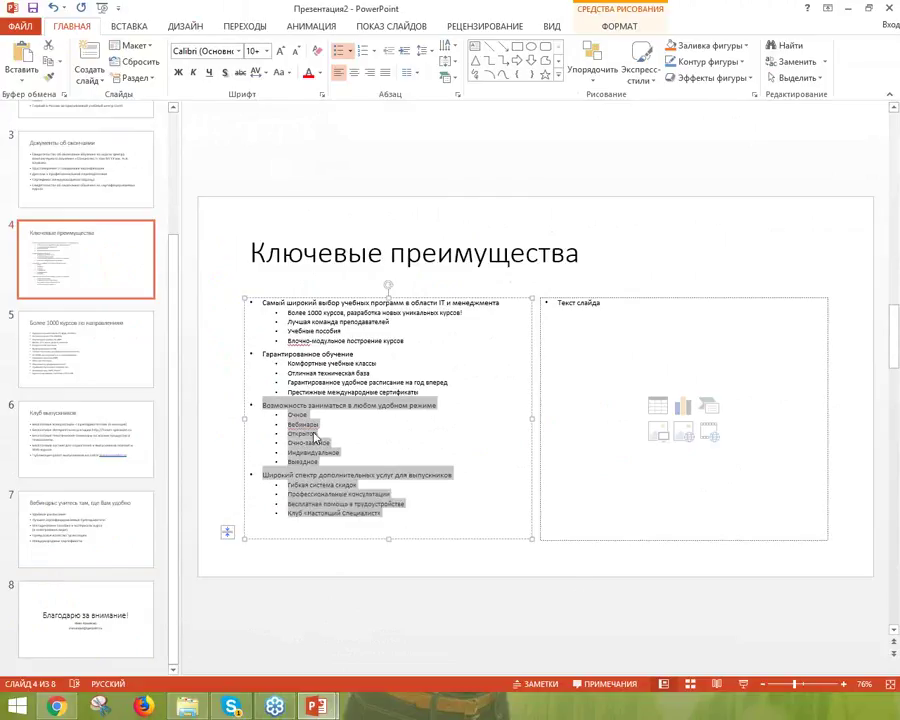
pyautogui.click(611, 333)
pyautogui.hotkey('ctrl', 'v')
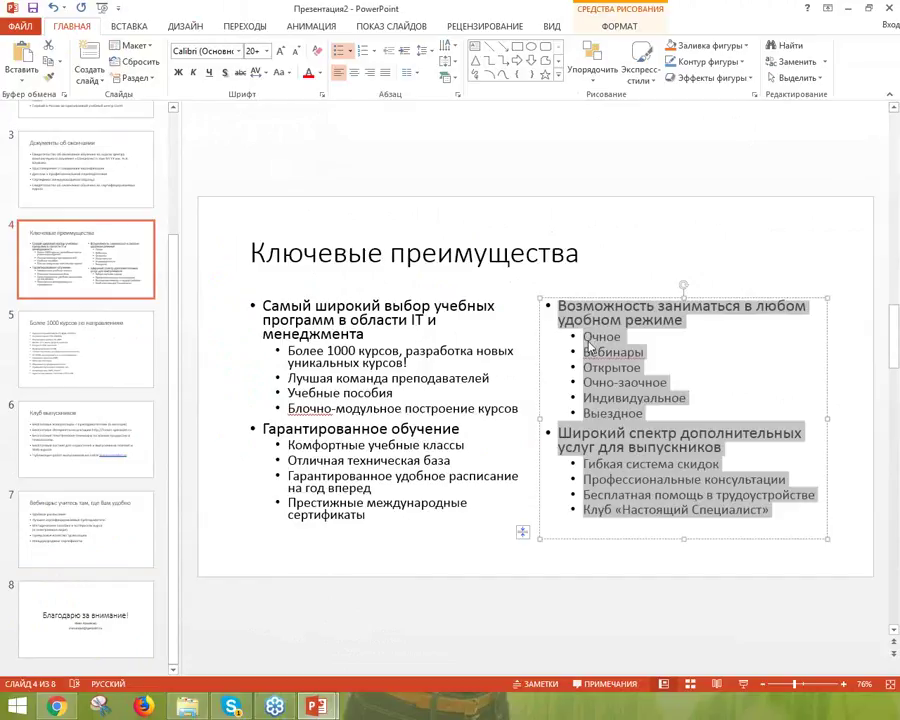
pyautogui.click(110, 364)
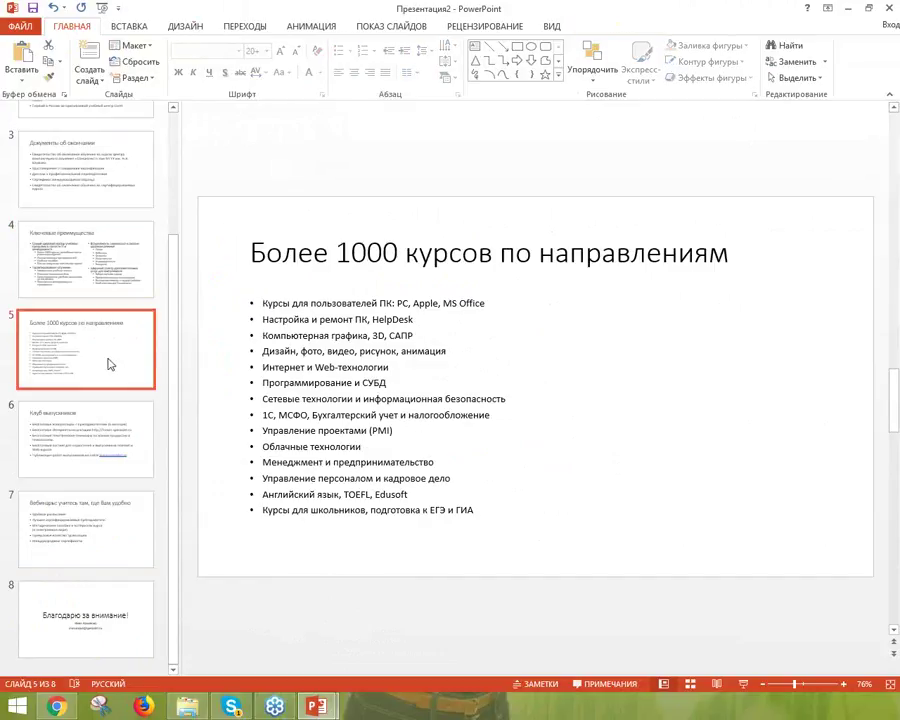
# Apply Two Content to slide 5 and move the courses from '1С, МСФО' onward to the right column.
pyautogui.click(138, 46)
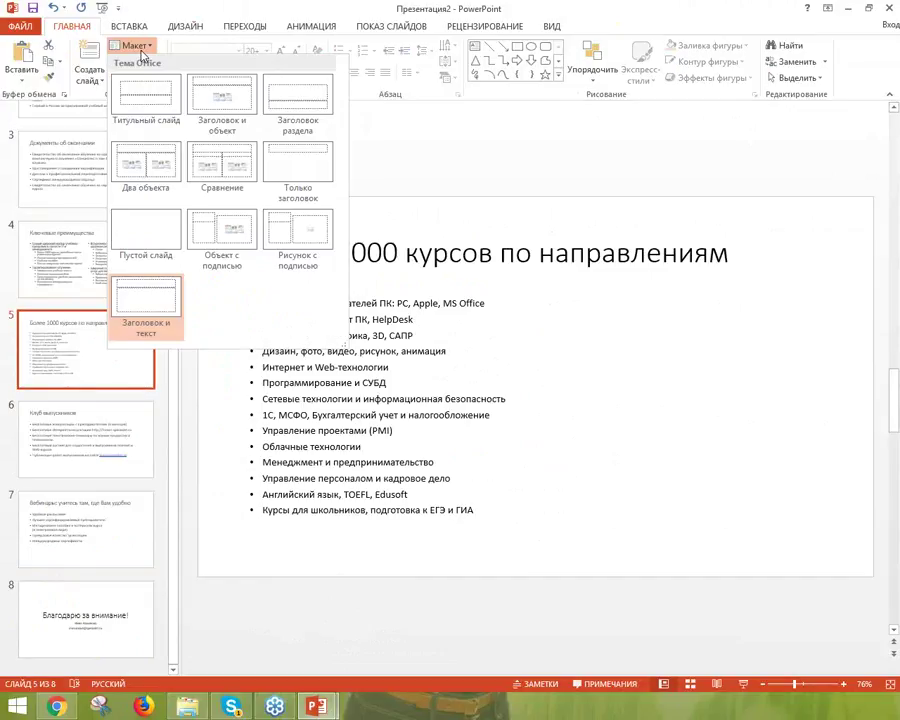
pyautogui.click(146, 168)
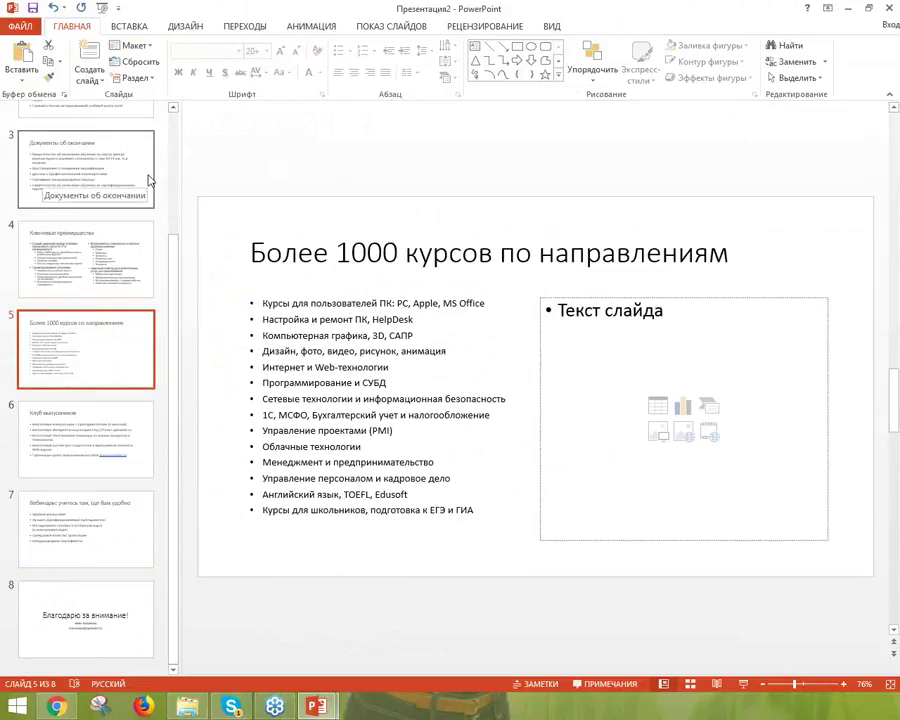
pyautogui.moveTo(263, 414); pyautogui.dragTo(362, 446)
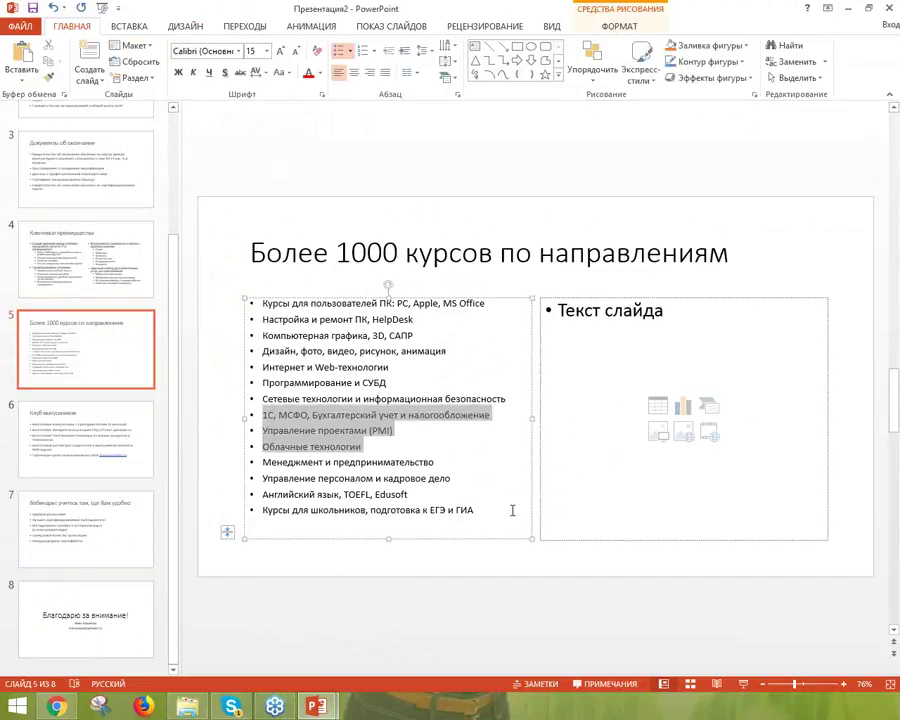
pyautogui.keyDown('shift'); pyautogui.click(512, 510); pyautogui.keyUp('shift')
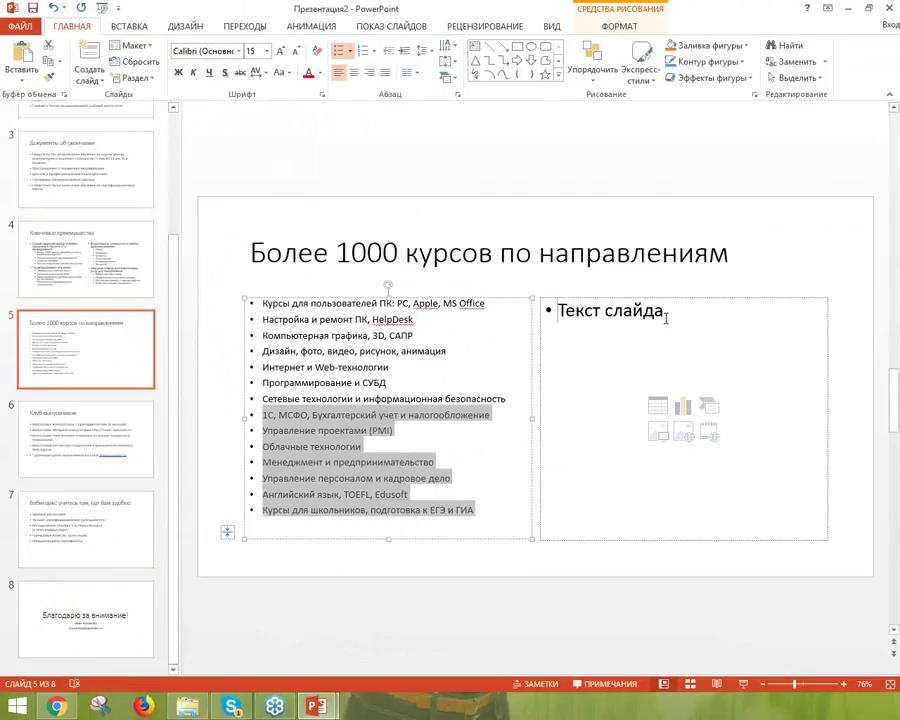
pyautogui.moveTo(666, 317); pyautogui.dragTo(666, 323)
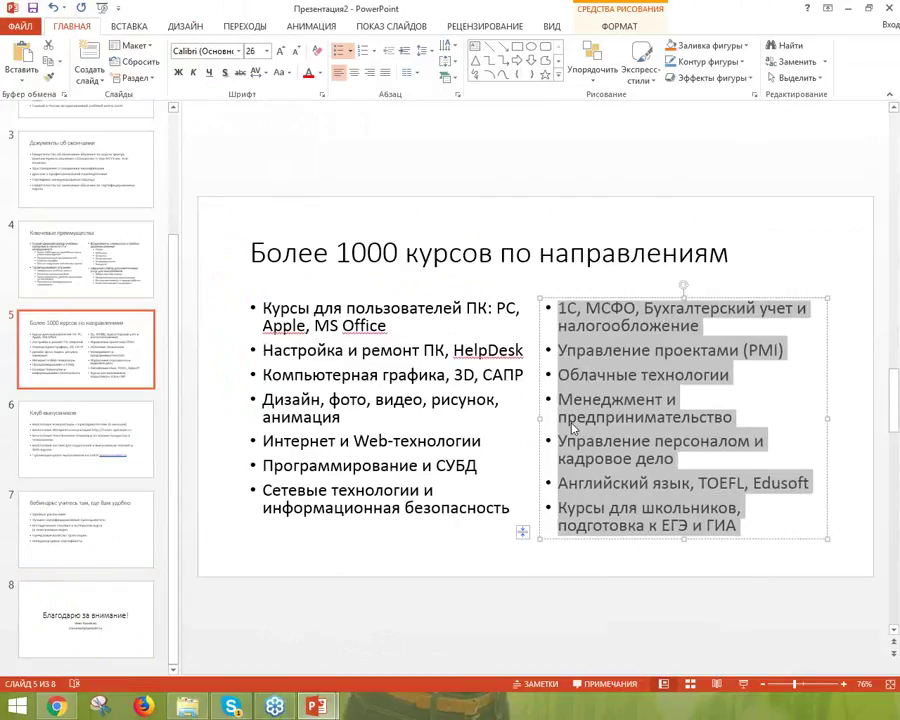
pyautogui.click(452, 576)
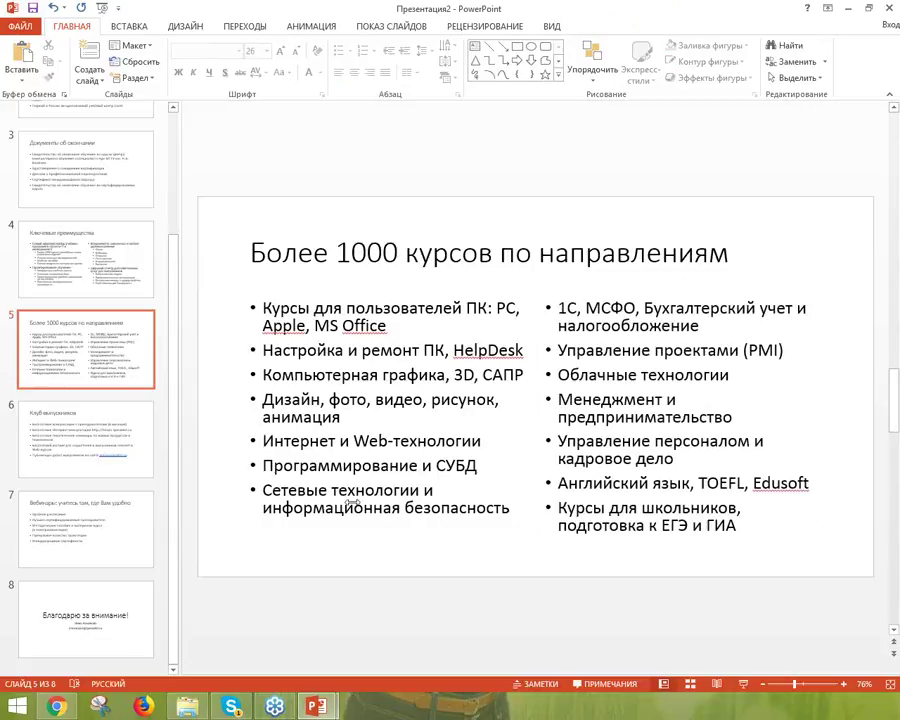
# Review the Клуб выпускников, webinars and slide 2 slides, ending on the title slide.
pyautogui.click(106, 462)
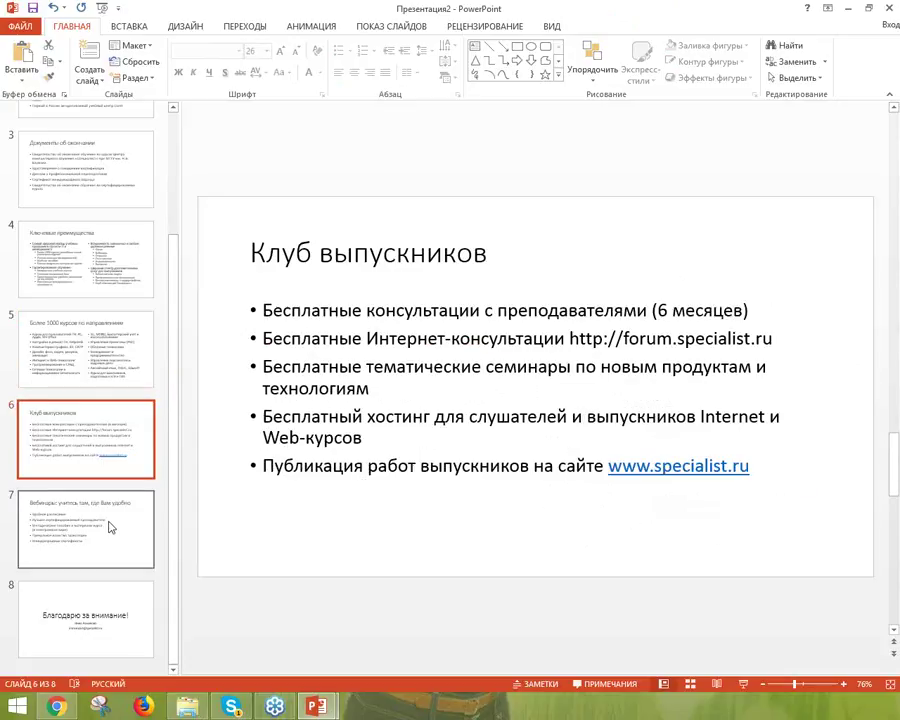
pyautogui.click(112, 515)
pyautogui.scroll(3, 114, 512)
pyautogui.click(98, 258)
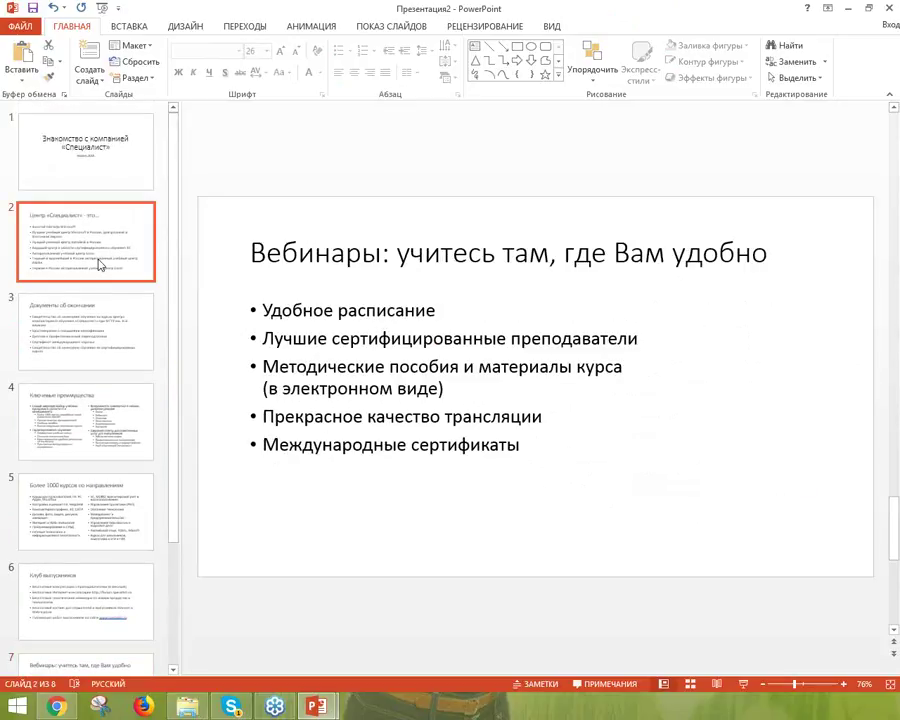
pyautogui.click(84, 174)
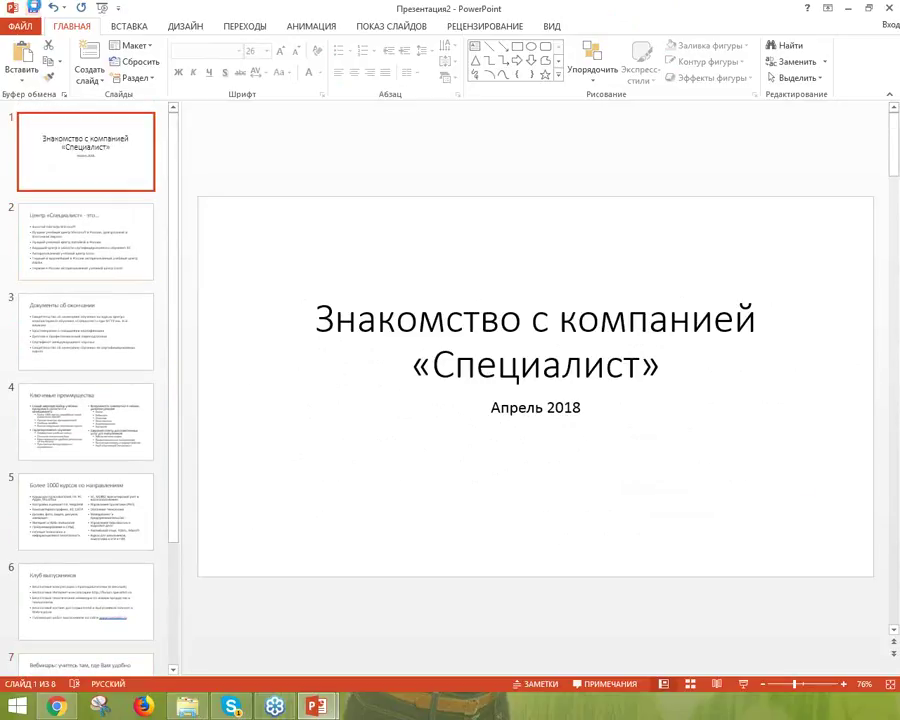
pyautogui.click(32, 8)
pyautogui.click(354, 155)
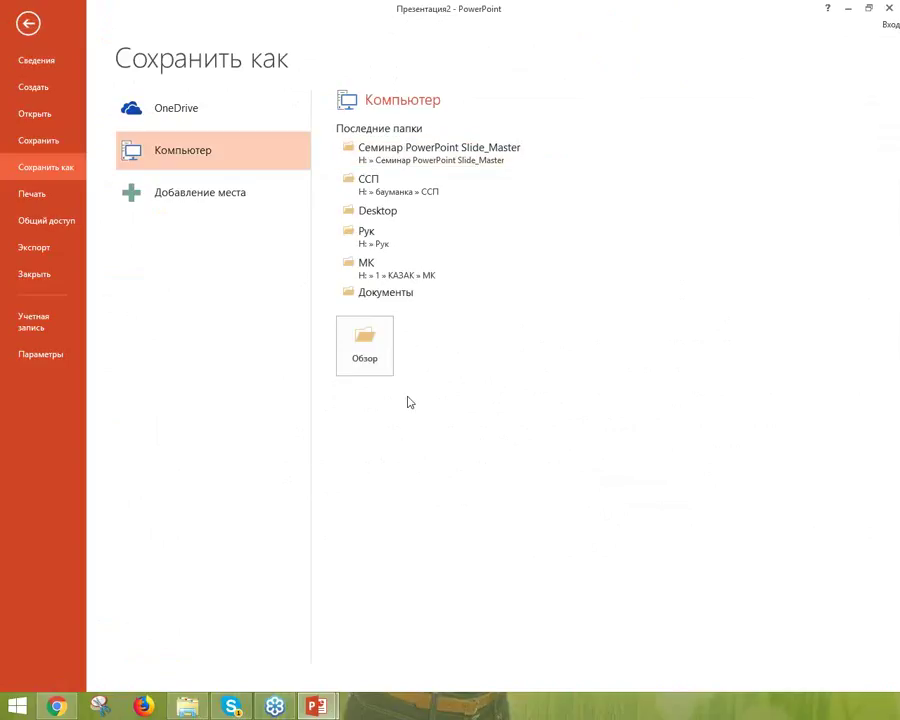
pyautogui.click(770, 668)
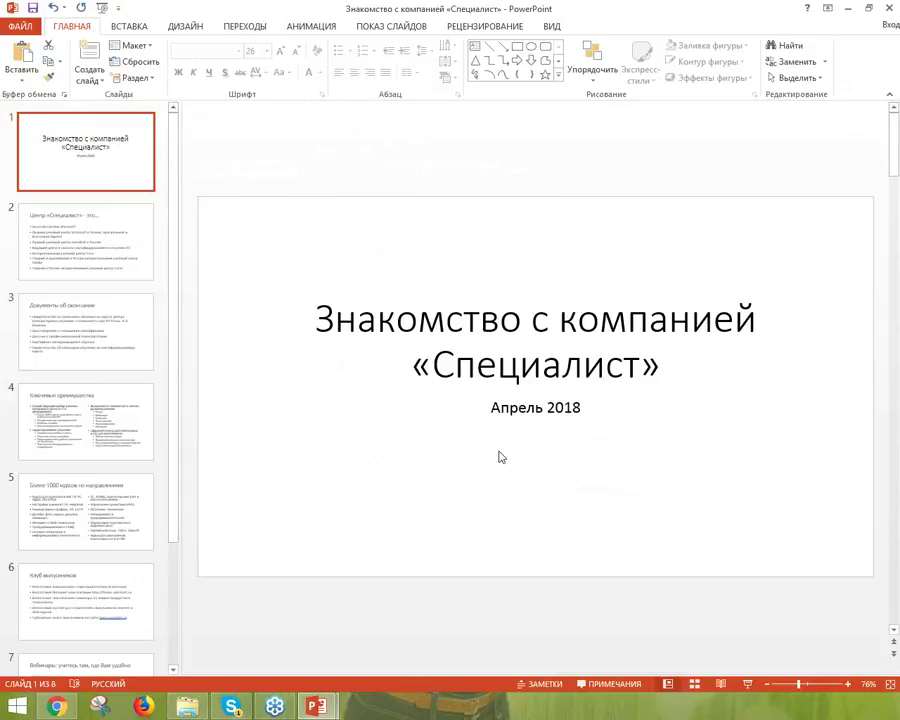
# Insert a new slide 2, draw a blue rectangle and an 'sdfsdf' text box, then delete both.
pyautogui.hotkey('ctrl', 'm')
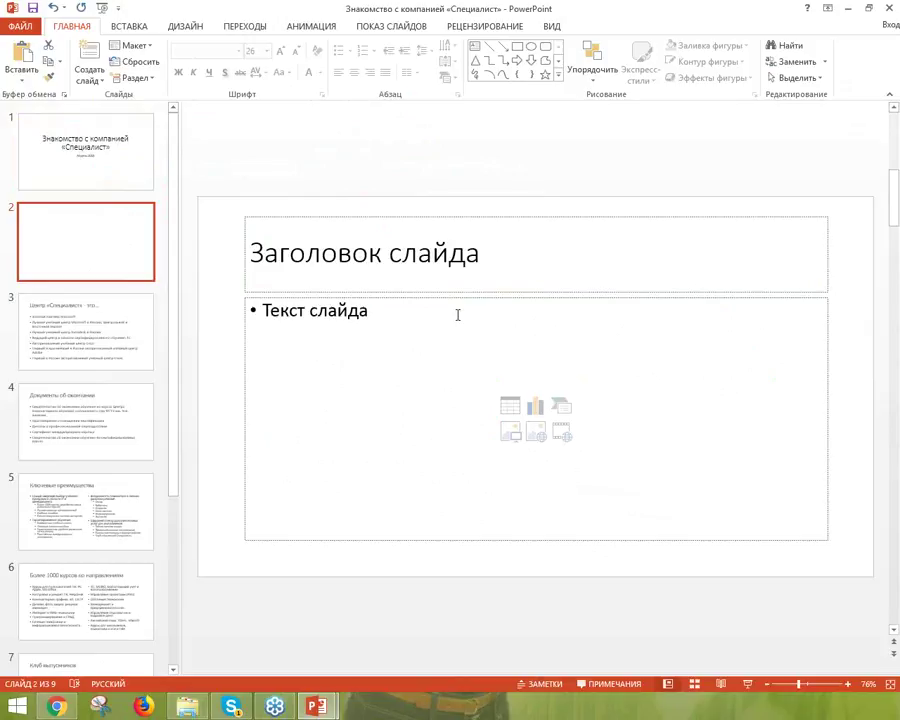
pyautogui.click(517, 46)
pyautogui.moveTo(582, 227); pyautogui.dragTo(721, 327)
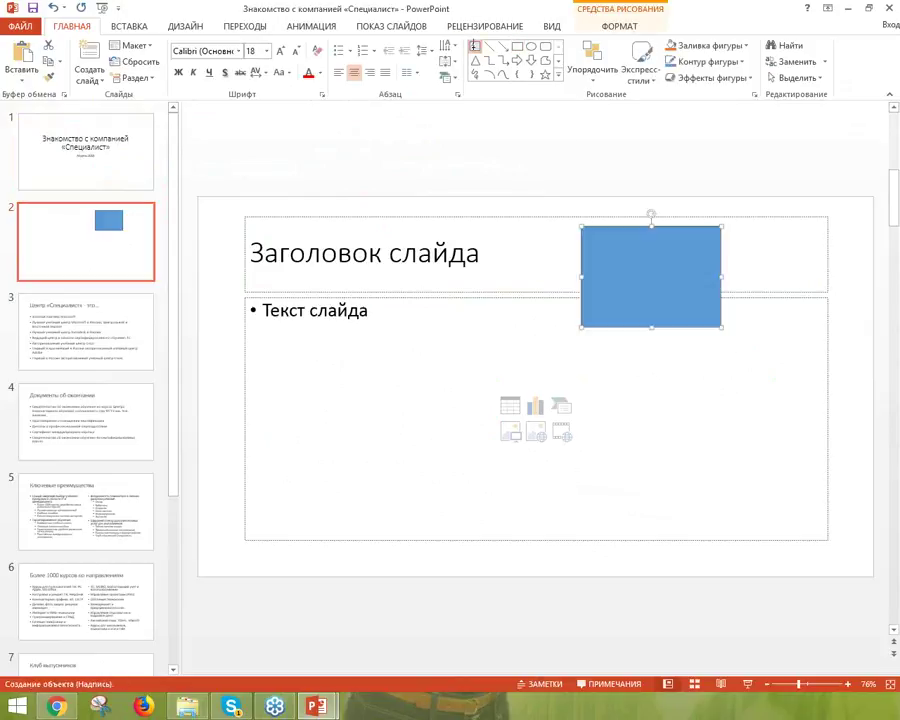
pyautogui.click(855, 262)
pyautogui.write('sdfsdf')
pyautogui.moveTo(866, 262); pyautogui.dragTo(757, 255)
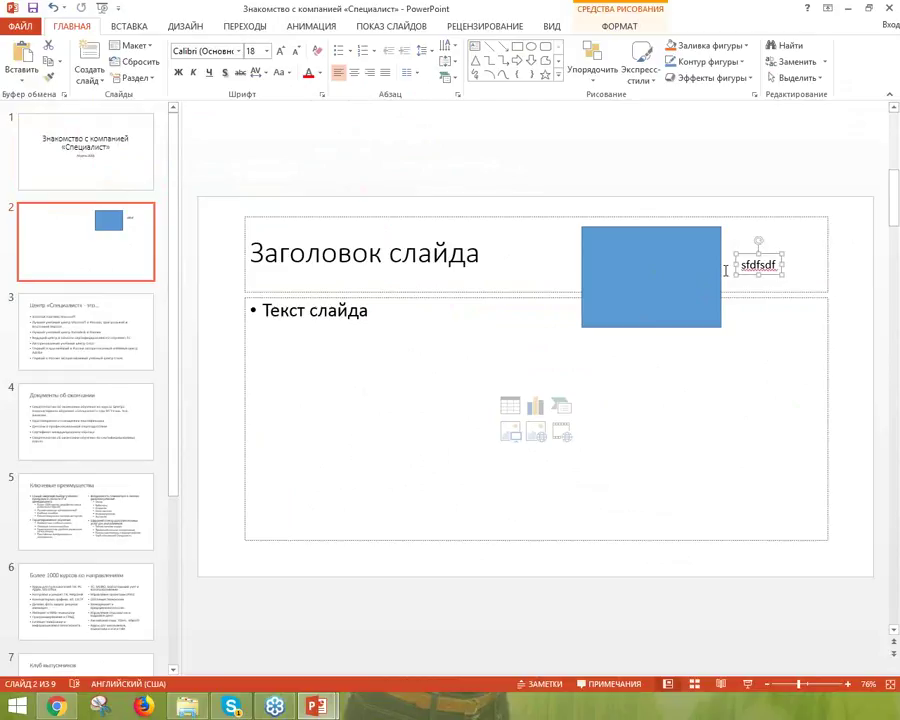
pyautogui.keyDown('shift'); pyautogui.click(707, 275); pyautogui.keyUp('shift')
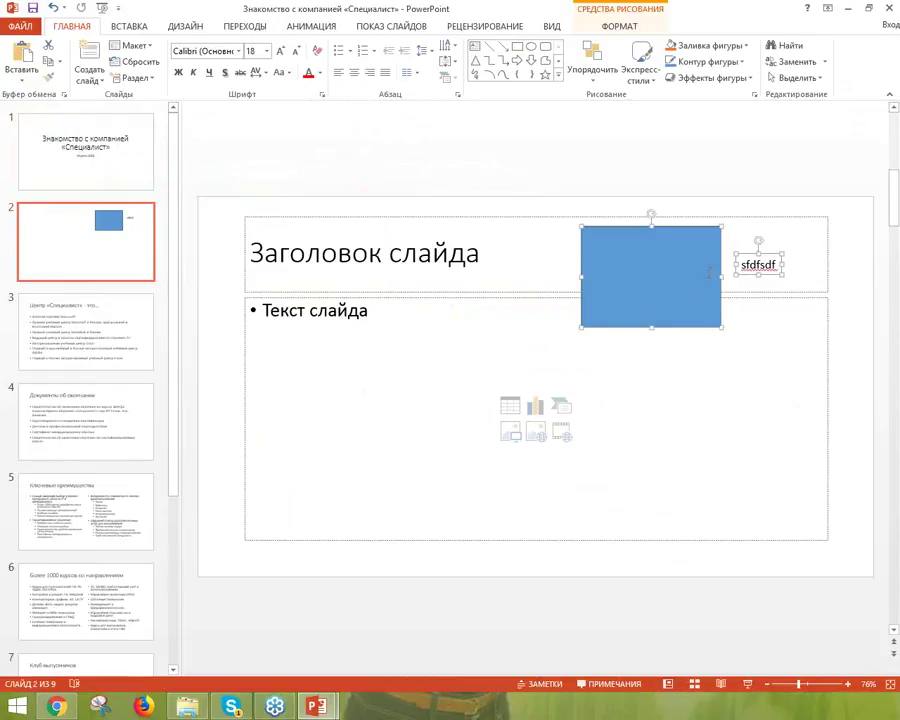
pyautogui.press('Delete')
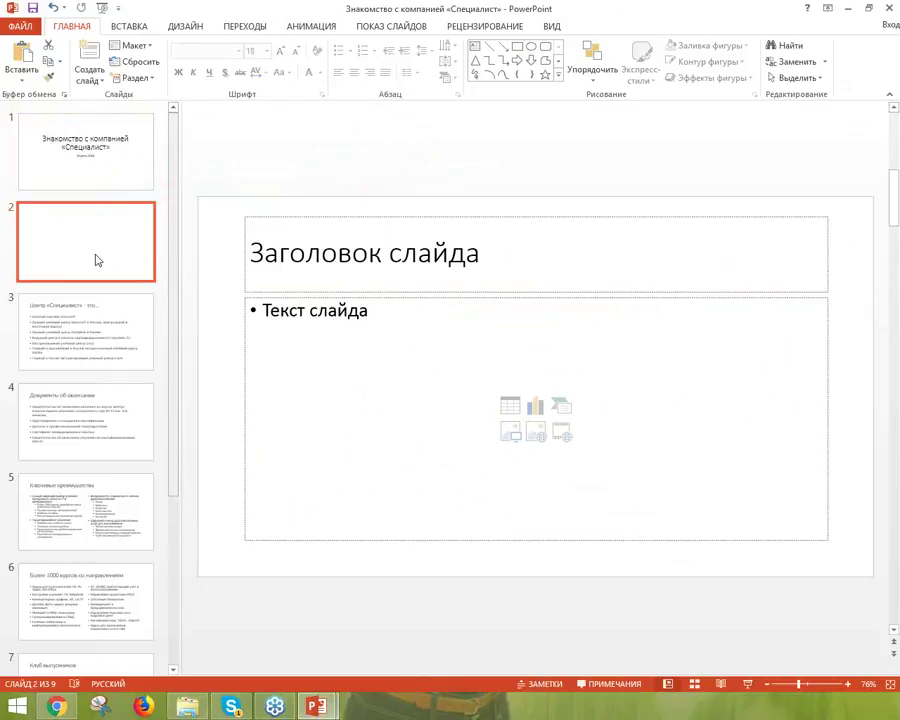
# Give slide 2 the Пустой слайд layout, then delete that extra slide.
pyautogui.click(134, 45)
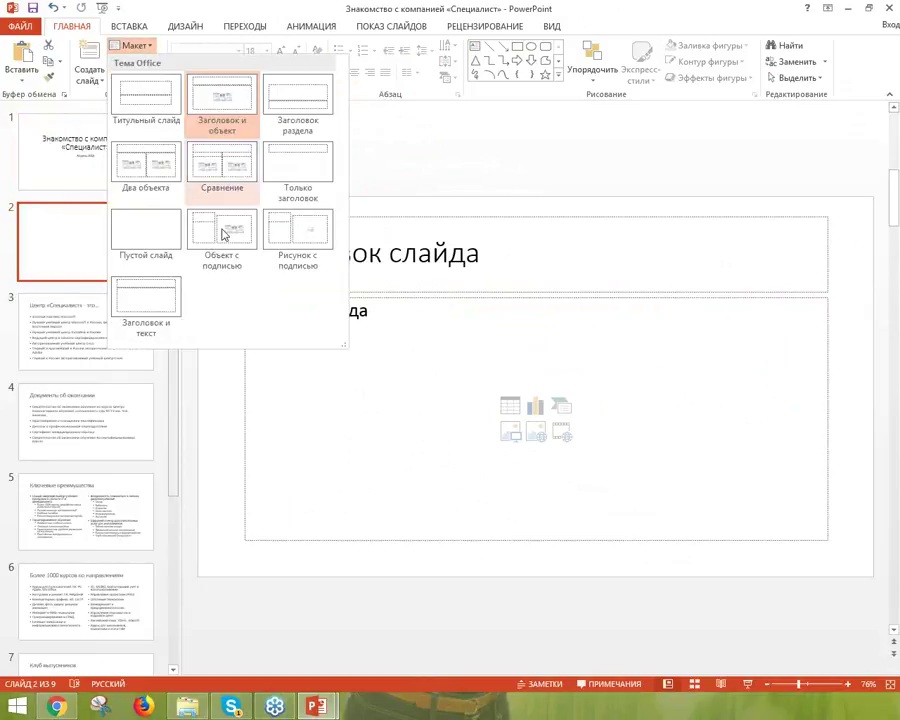
pyautogui.click(142, 241)
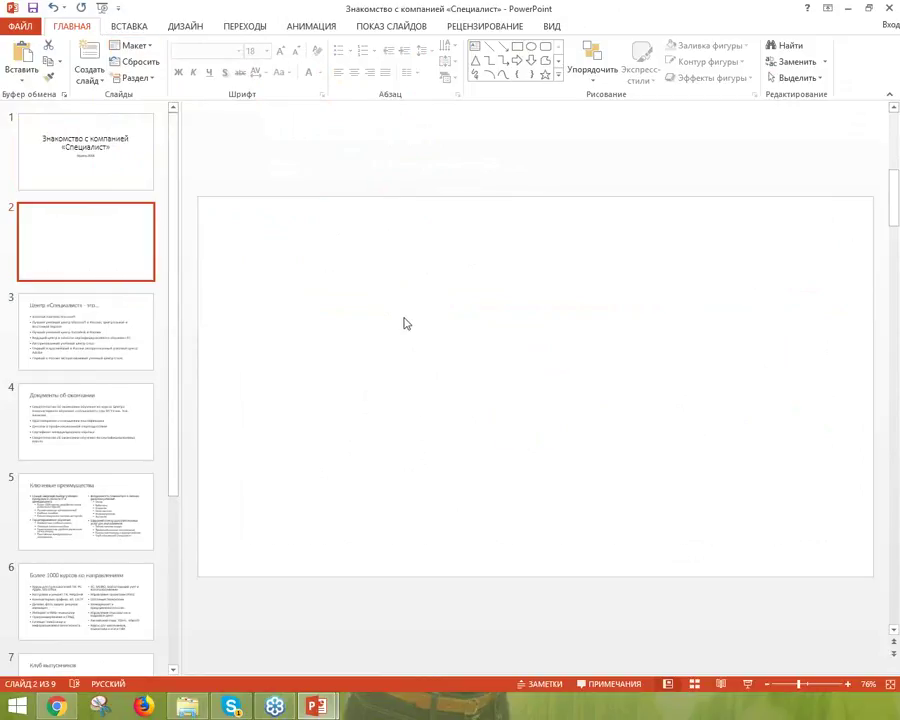
pyautogui.moveTo(238, 217); pyautogui.dragTo(404, 299)
pyautogui.moveTo(456, 244); pyautogui.dragTo(586, 320)
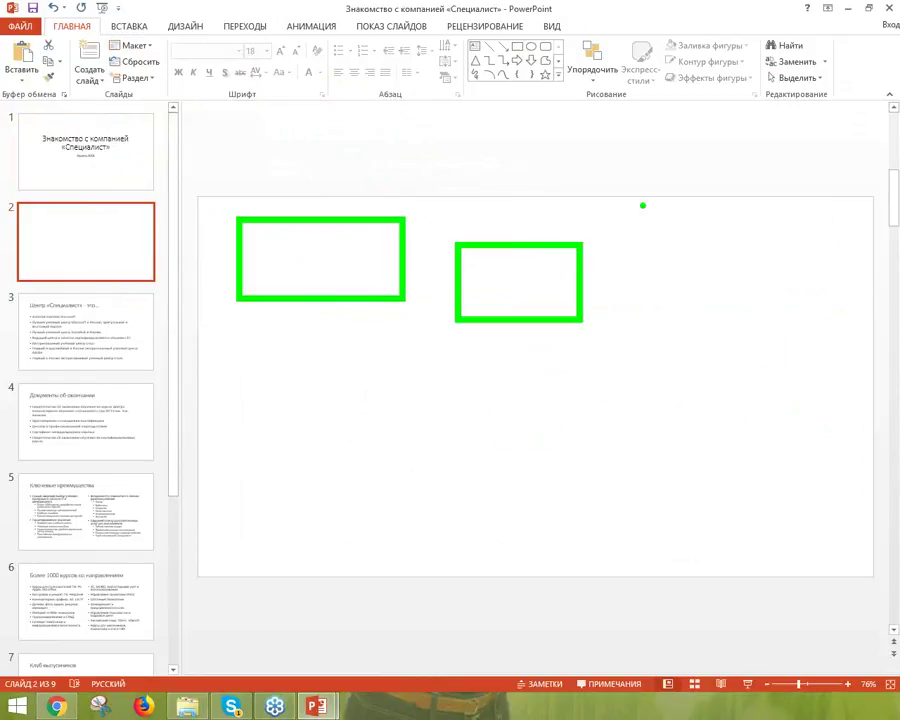
pyautogui.moveTo(641, 205); pyautogui.dragTo(819, 324)
pyautogui.moveTo(357, 360); pyautogui.dragTo(665, 484)
pyautogui.moveTo(713, 348); pyautogui.dragTo(851, 509)
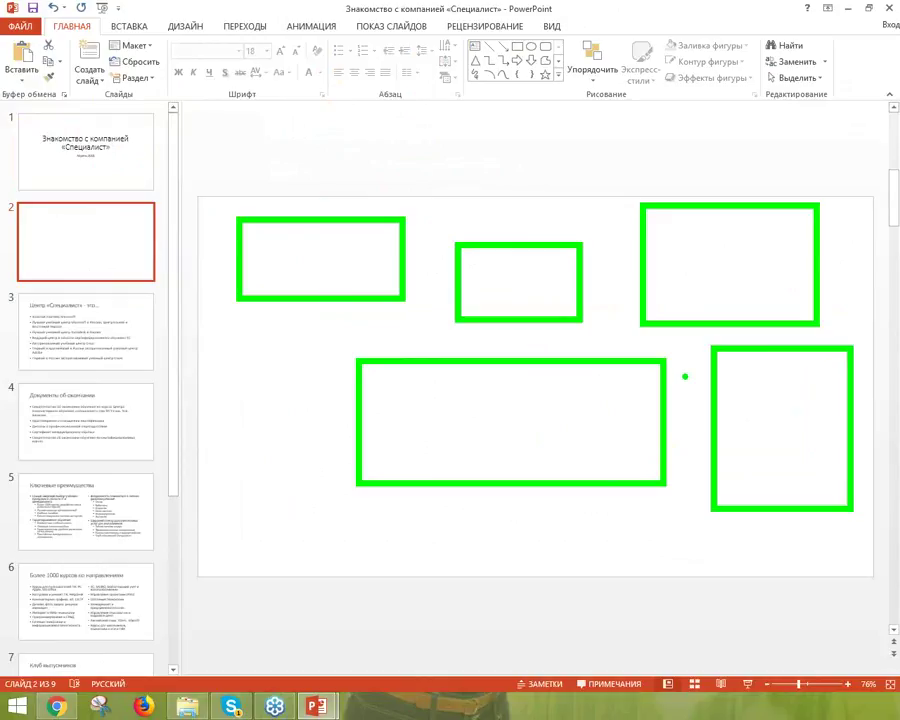
pyautogui.press('Escape')
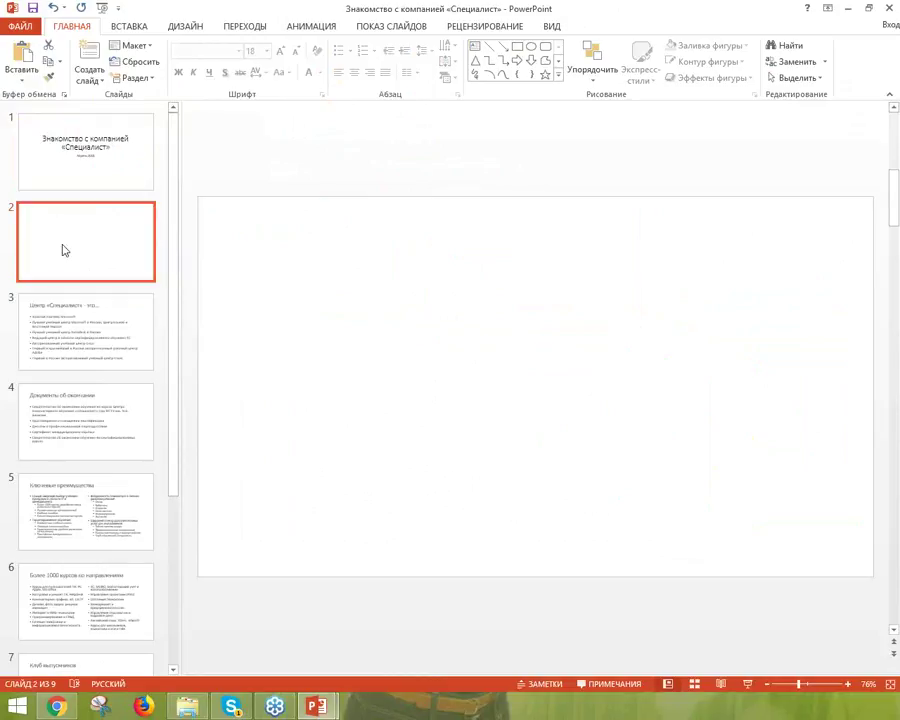
pyautogui.press('Delete')
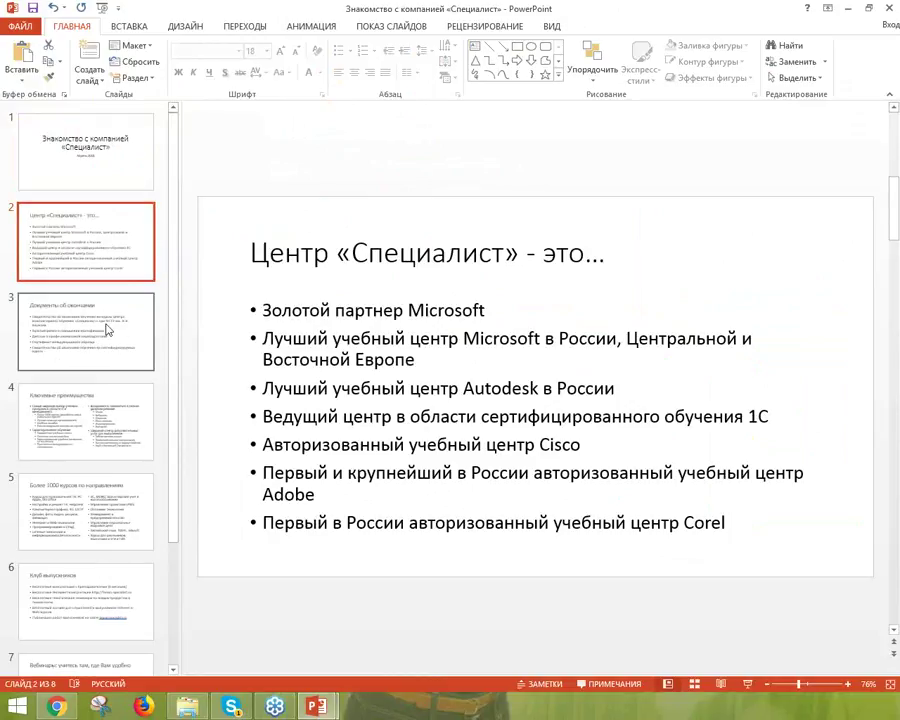
# Select the title slide 1 and bring up its slide layout list.
pyautogui.scroll(-2, 195, 430)
pyautogui.click(515, 418)
pyautogui.click(440, 250)
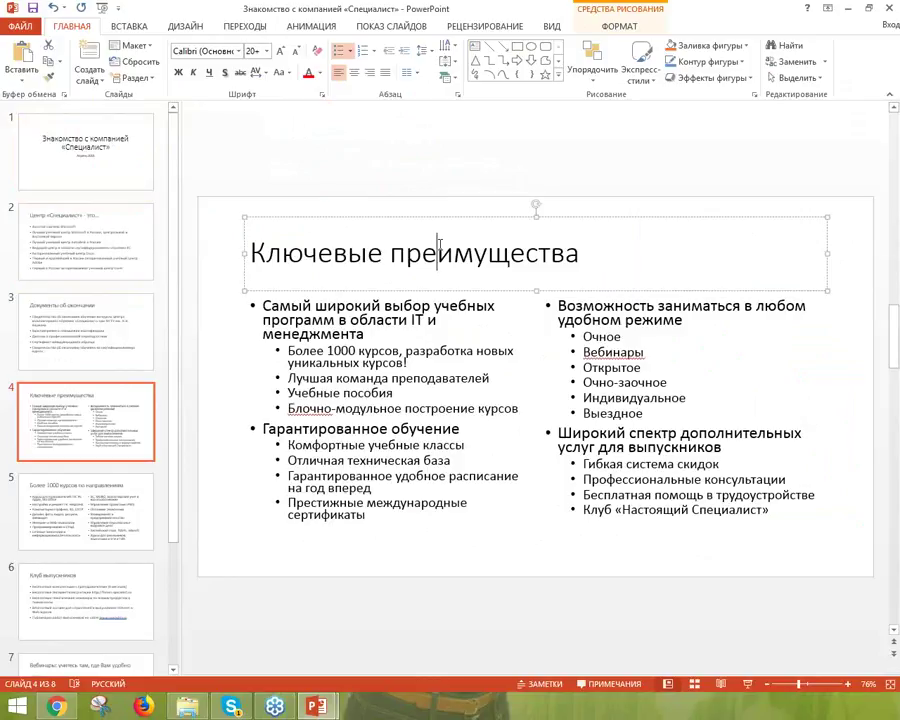
pyautogui.click(30, 165)
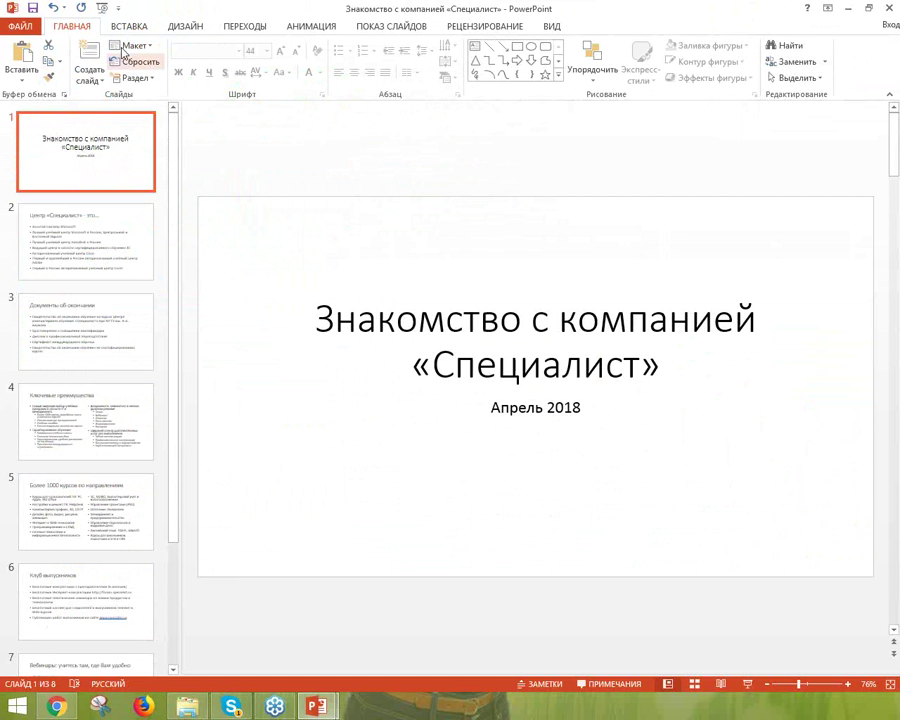
pyautogui.click(132, 45)
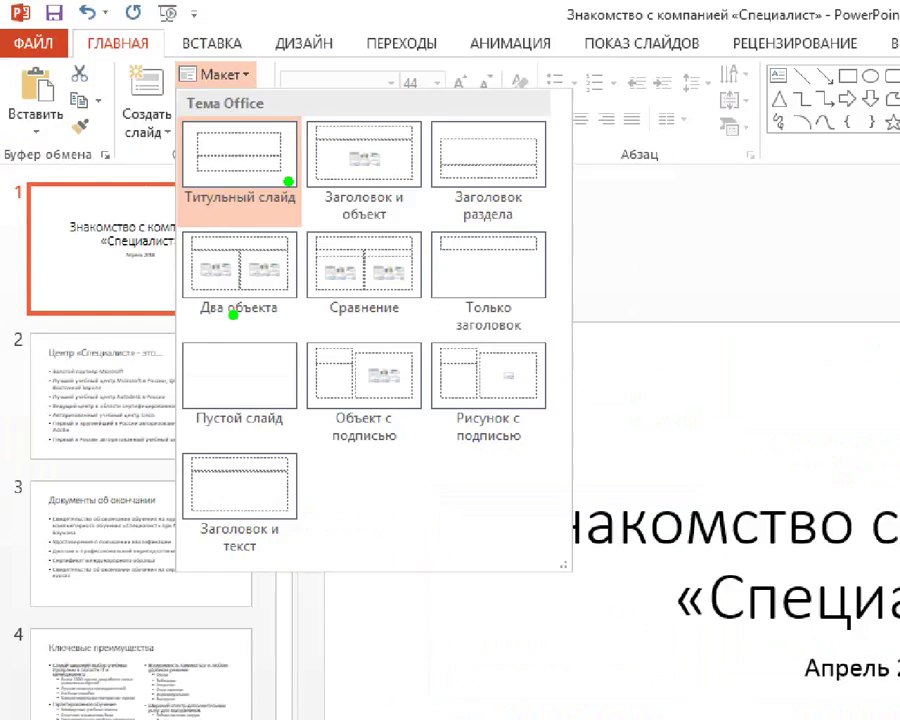
# Apply the Титульный слайд layout to slide 1 and the closing thank-you slide 8.
pyautogui.click(236, 165)
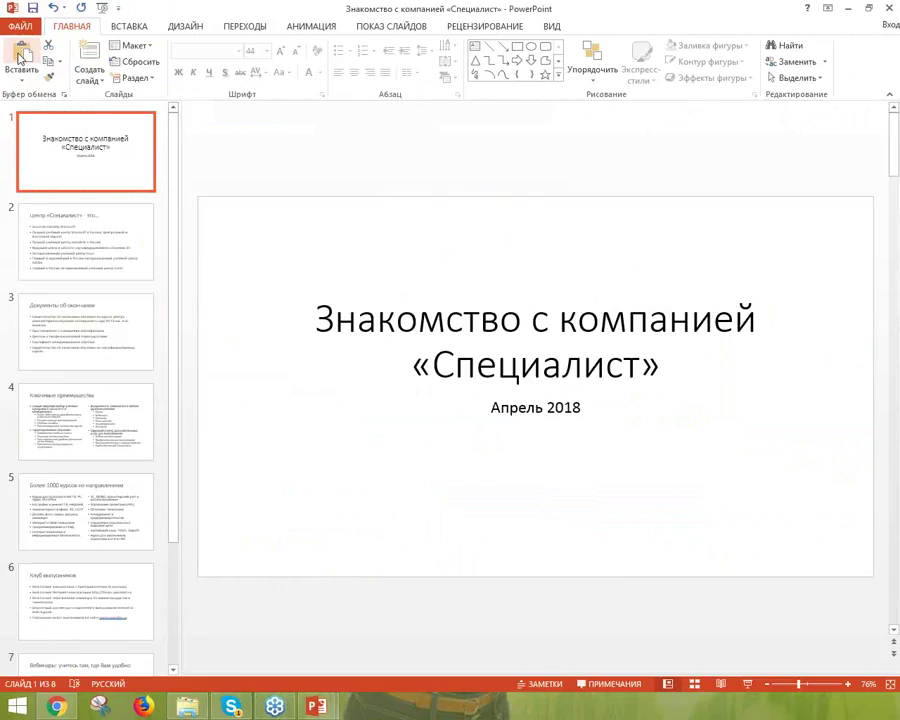
pyautogui.scroll(-3, 86, 600)
pyautogui.click(86, 654)
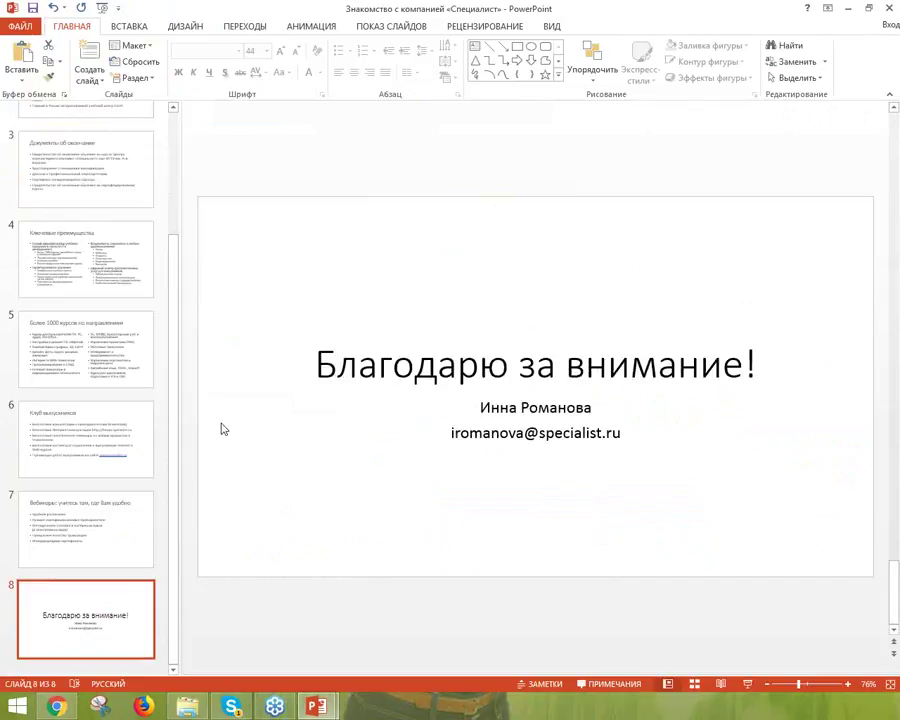
pyautogui.click(130, 45)
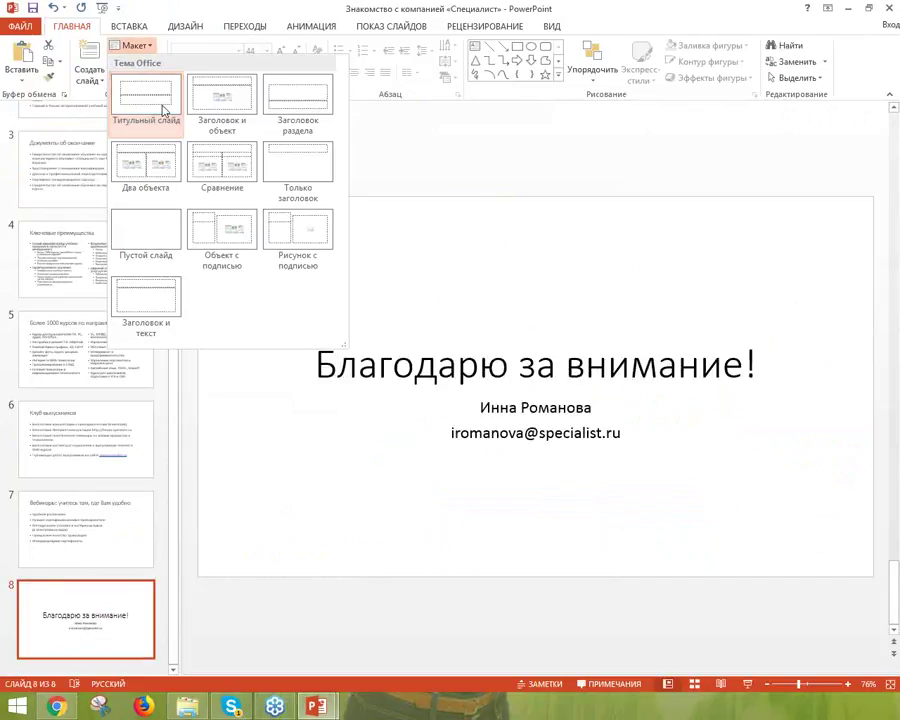
pyautogui.click(160, 106)
# Check slide 2's layout in the layout list, leaving it unchanged.
pyautogui.click(94, 510)
pyautogui.click(98, 440)
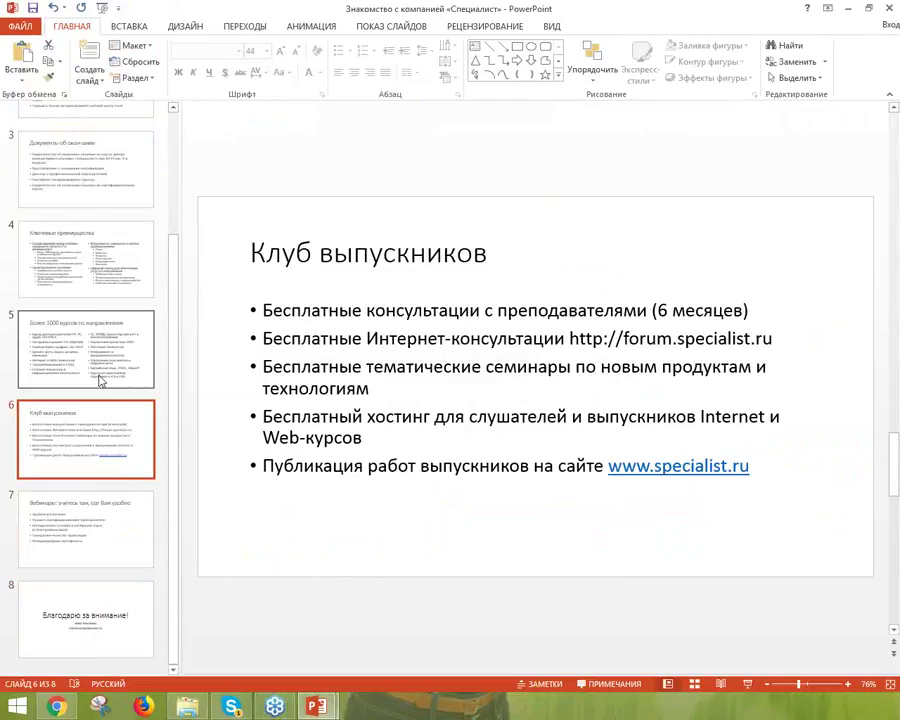
pyautogui.scroll(2, 100, 360)
pyautogui.click(96, 300)
pyautogui.click(93, 230)
pyautogui.click(130, 45)
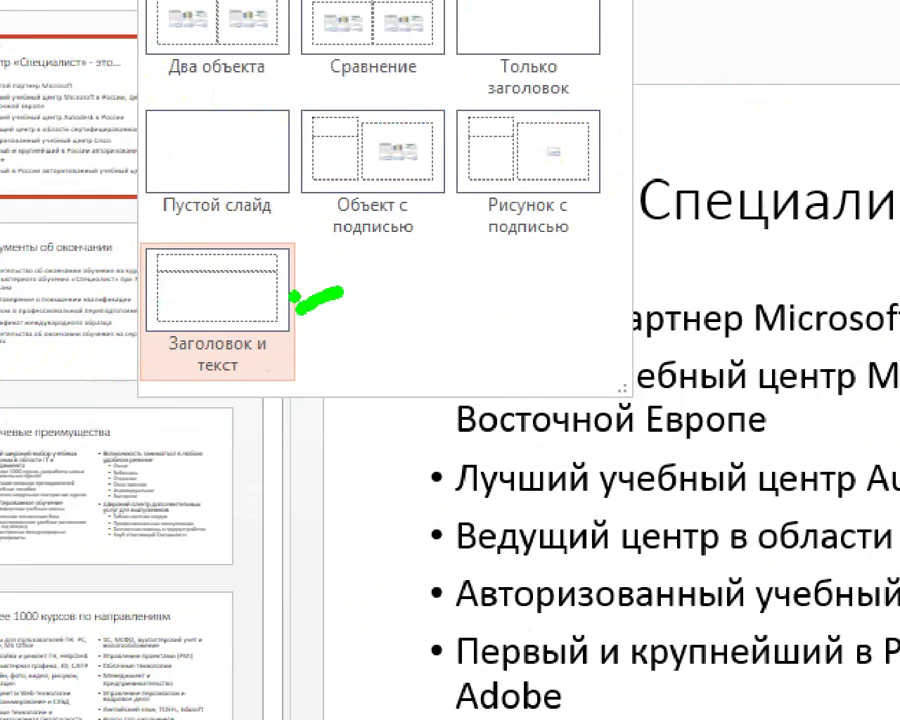
pyautogui.click(465, 280)
# Compare slides 4 and 5 and confirm slide 4 keeps its two-column layout.
pyautogui.click(130, 376)
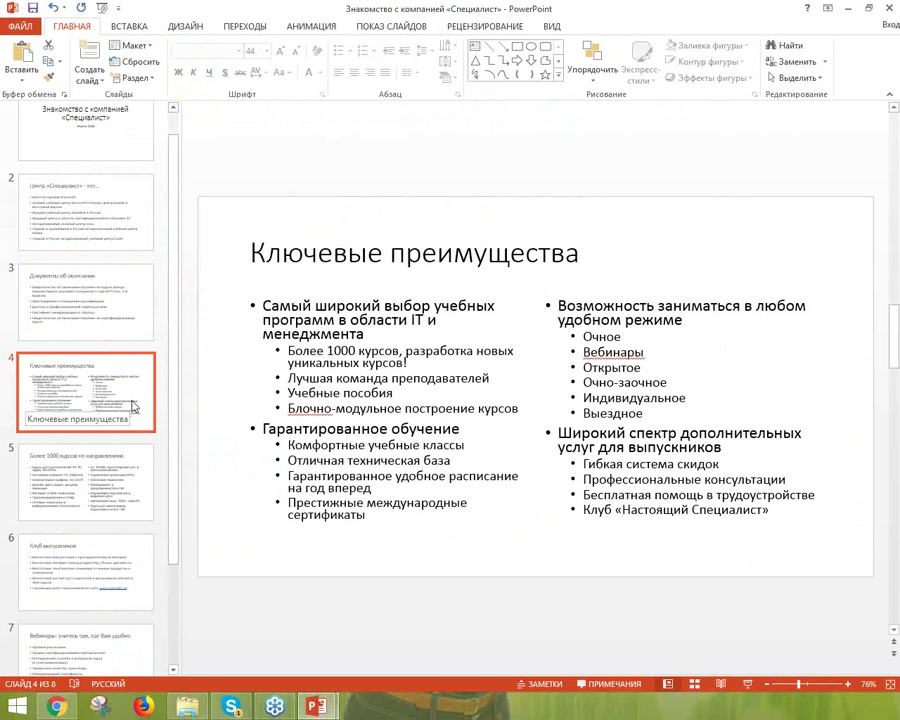
pyautogui.click(110, 492)
pyautogui.click(100, 422)
pyautogui.click(113, 468)
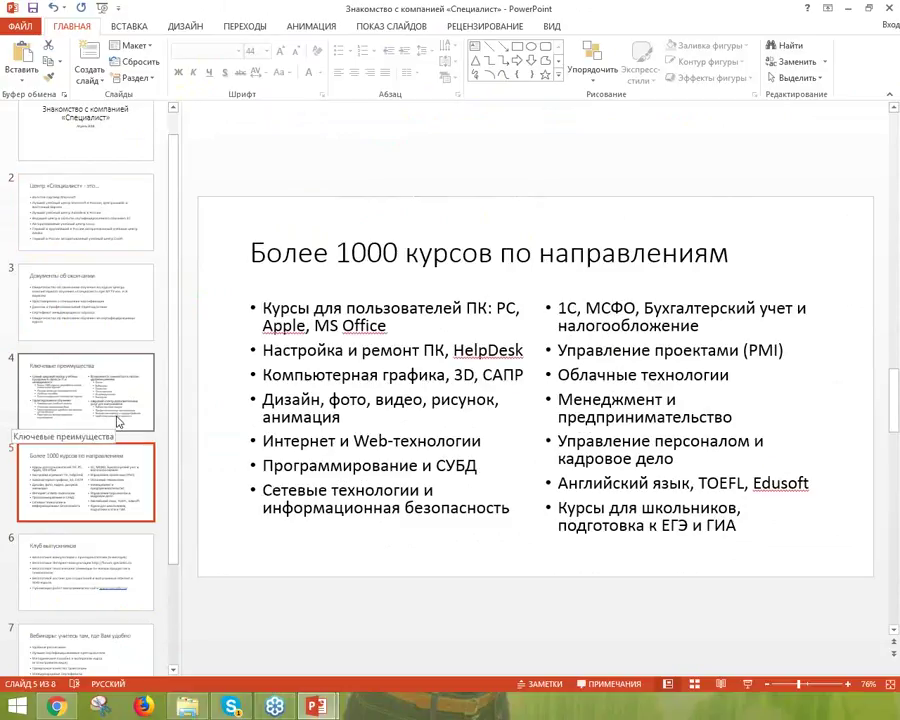
pyautogui.click(118, 422)
pyautogui.scroll(1, 118, 422)
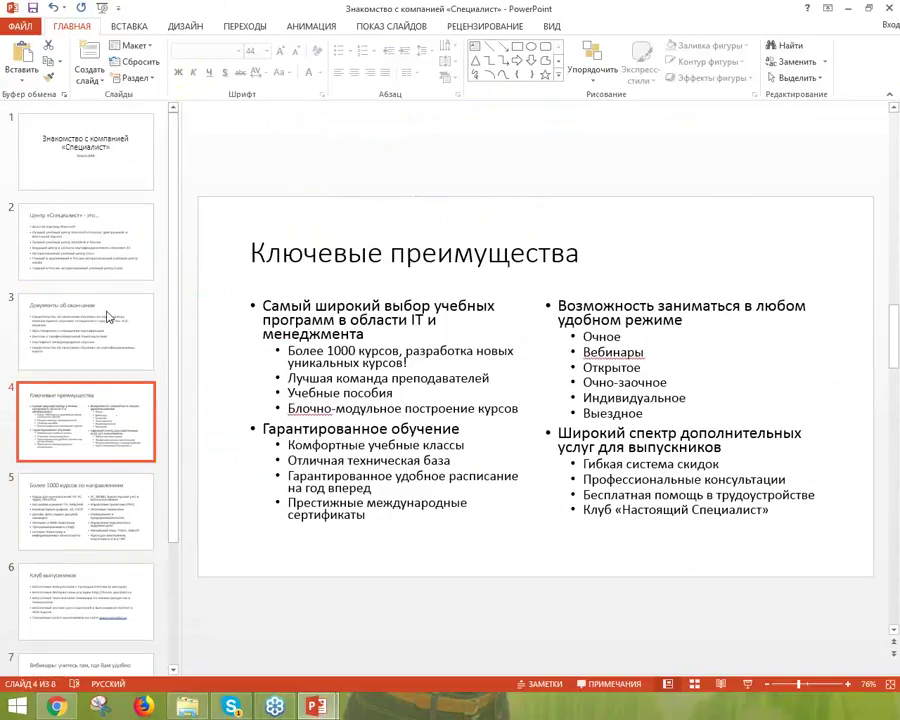
pyautogui.click(138, 48)
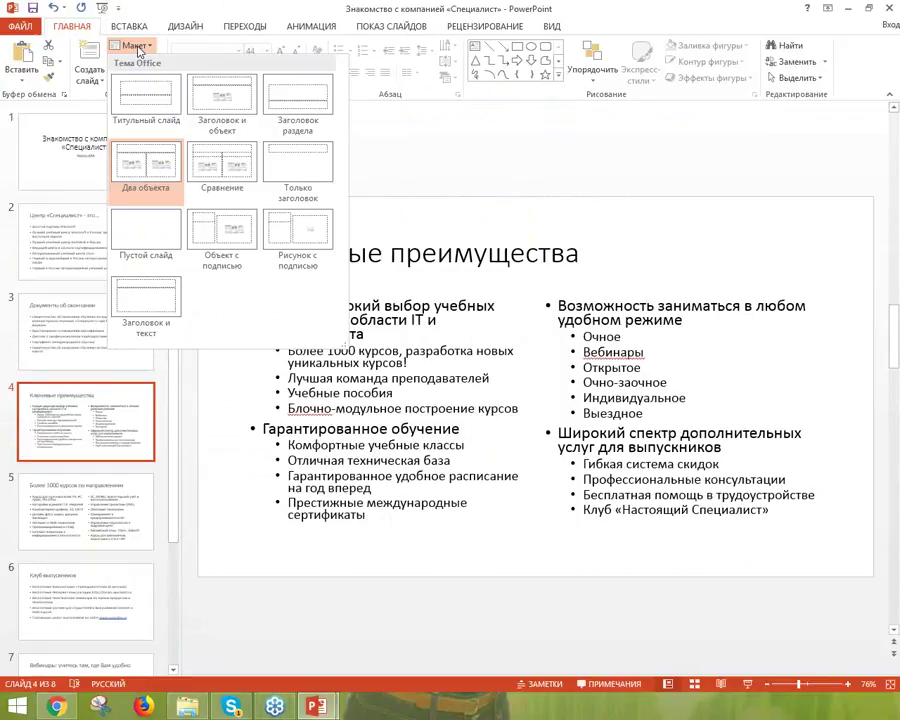
pyautogui.click(138, 48)
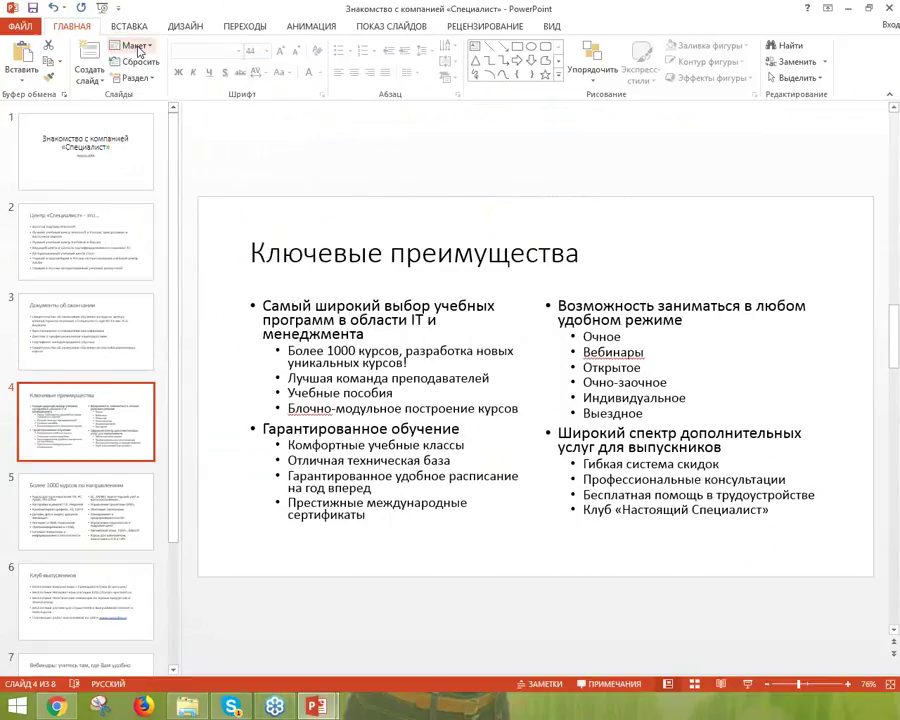
pyautogui.click(126, 232)
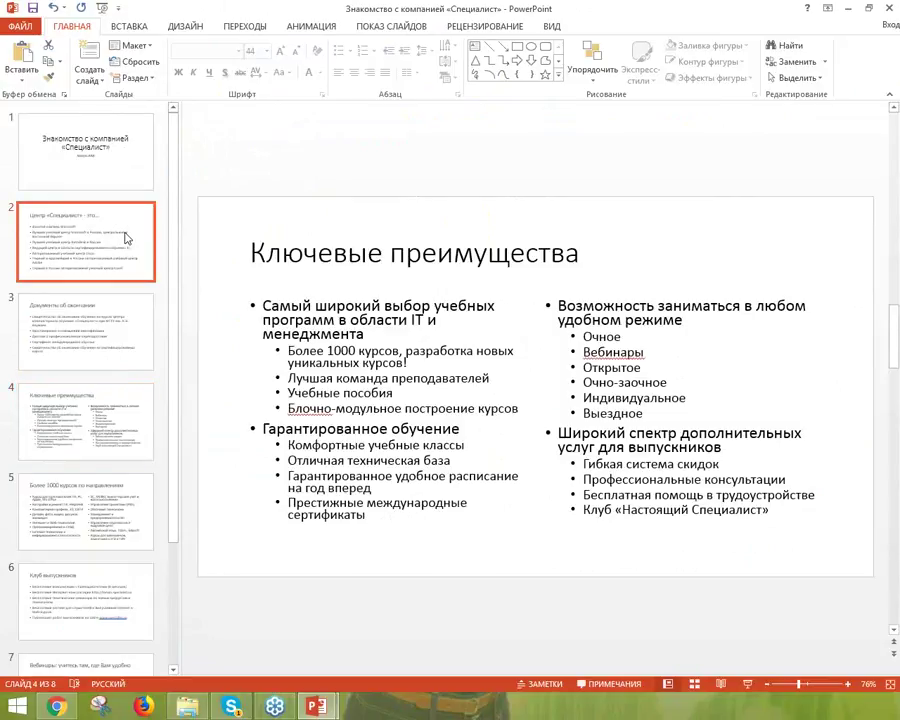
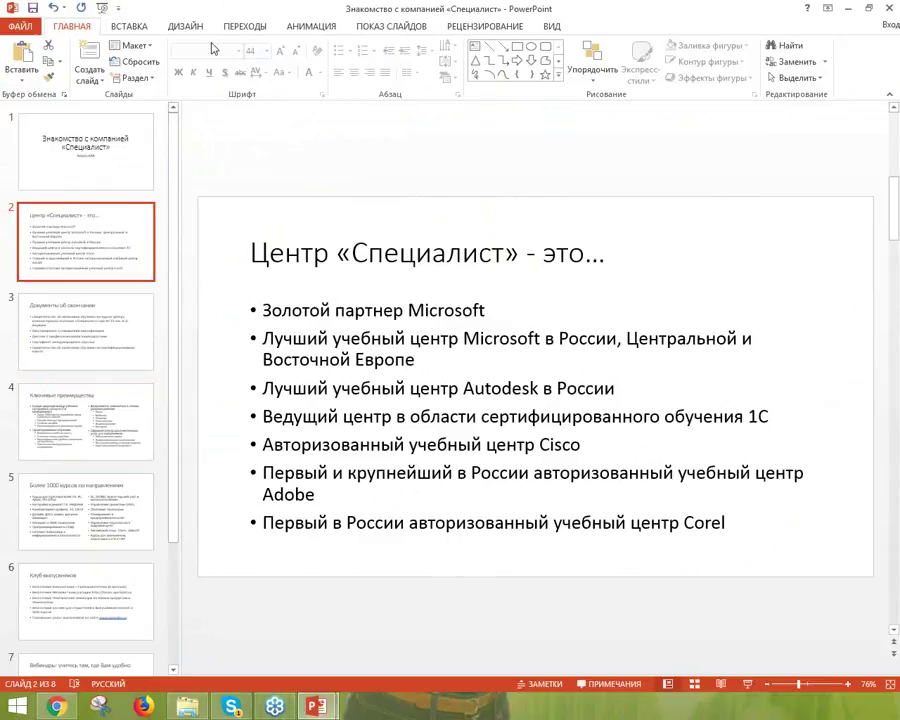
# In Header and Footer, enable date and time, slide number and footer, hidden on the title slide.
pyautogui.click(128, 30)
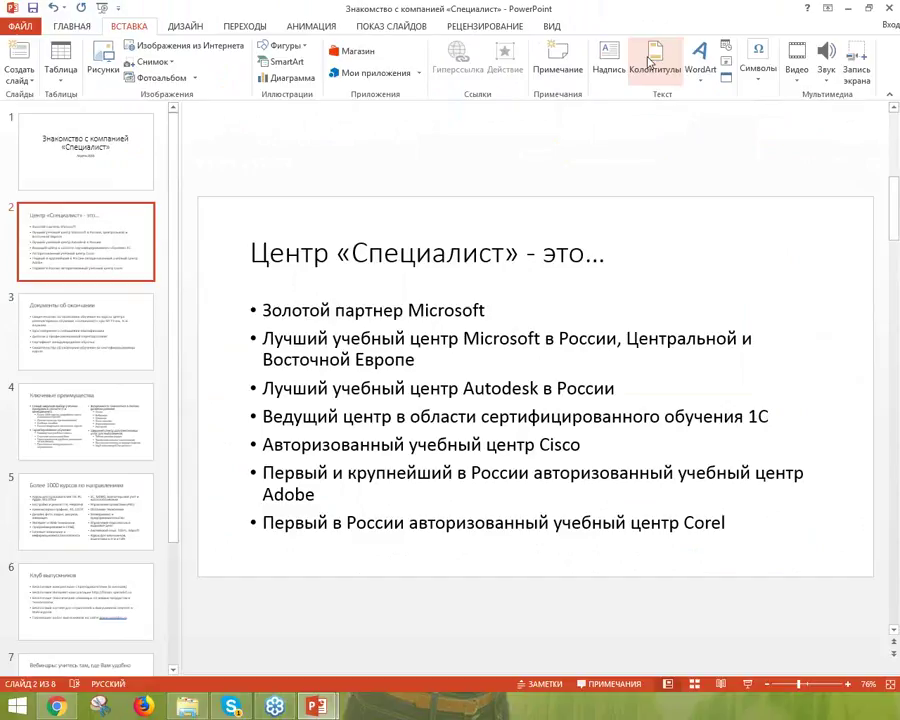
pyautogui.click(652, 60)
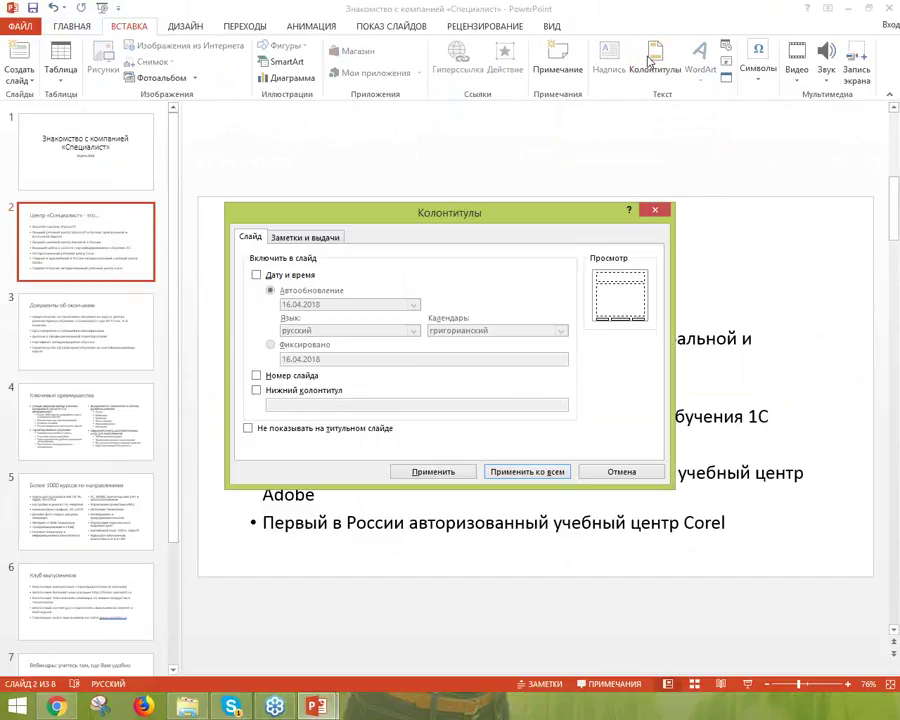
pyautogui.moveTo(555, 217); pyautogui.dragTo(630, 157)
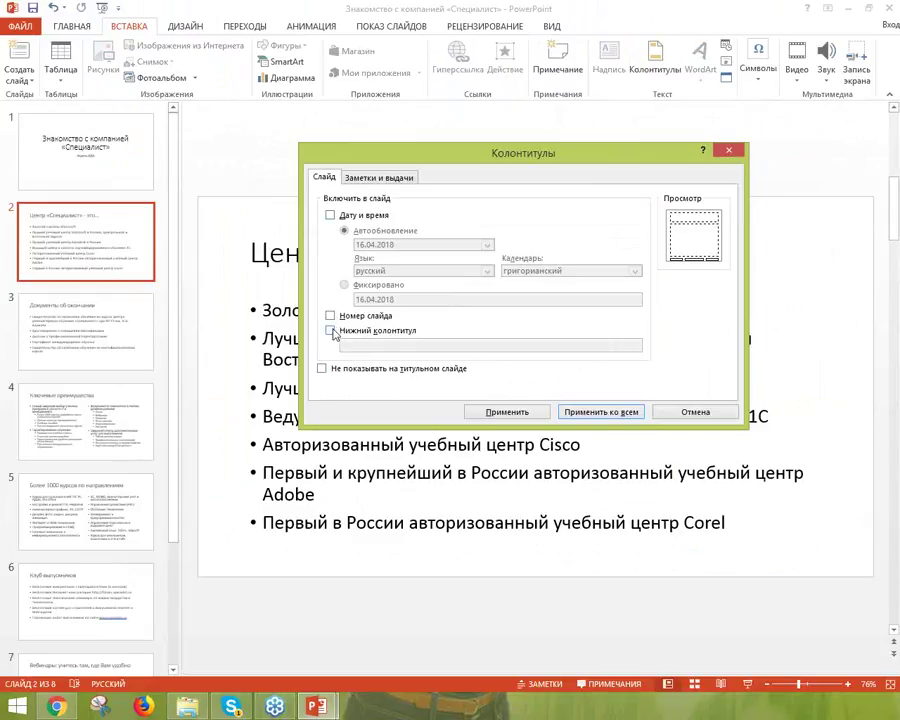
pyautogui.click(363, 214)
pyautogui.click(348, 315)
pyautogui.click(350, 330)
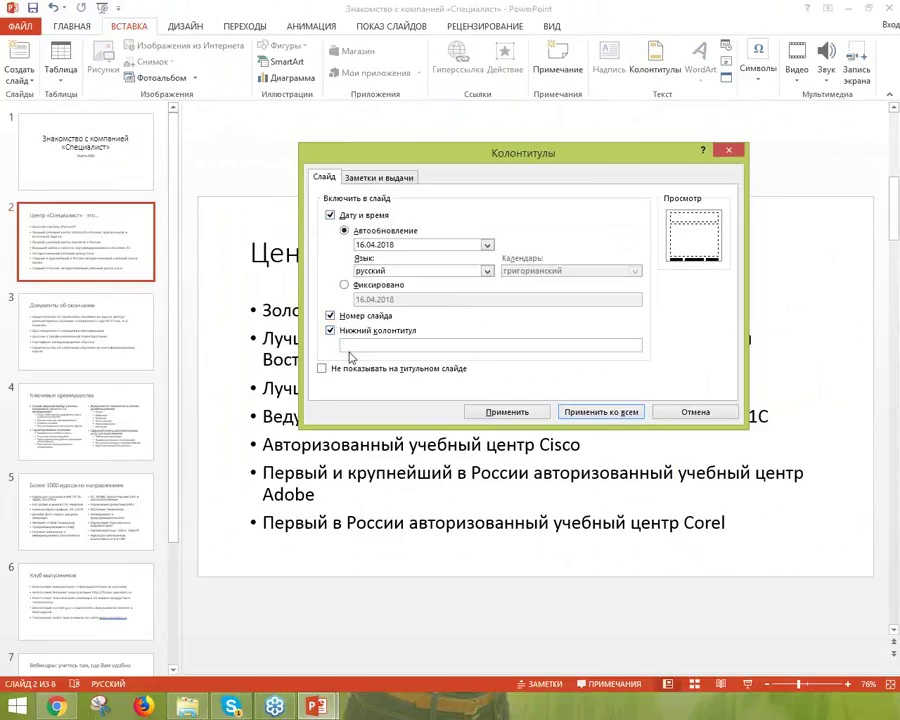
pyautogui.click(331, 369)
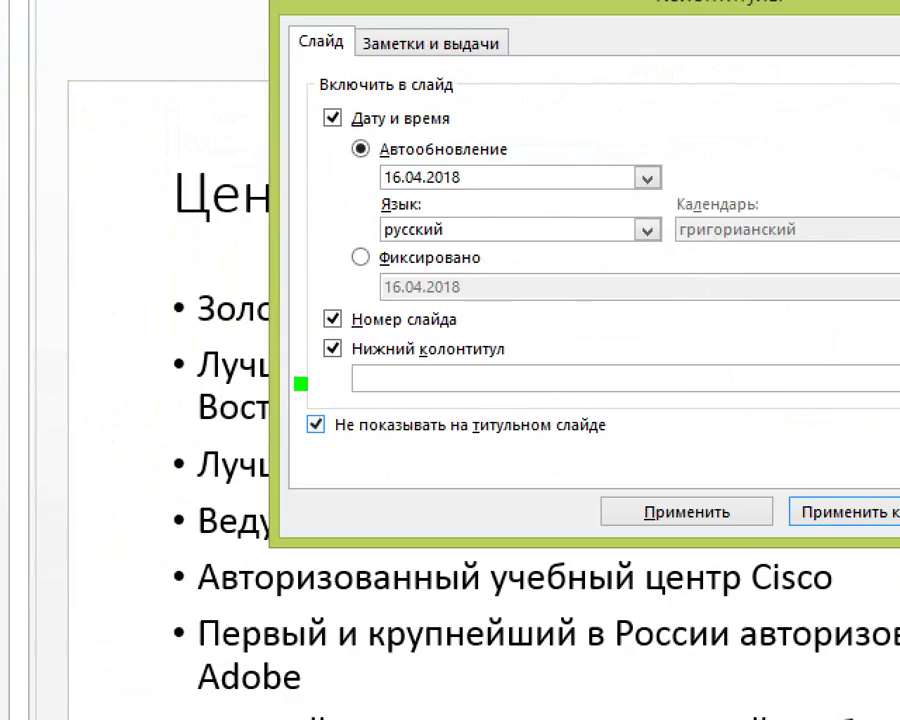
# Enter the footer text 'Специалист' and apply the footer to all slides.
pyautogui.moveTo(300, 383); pyautogui.dragTo(636, 461)
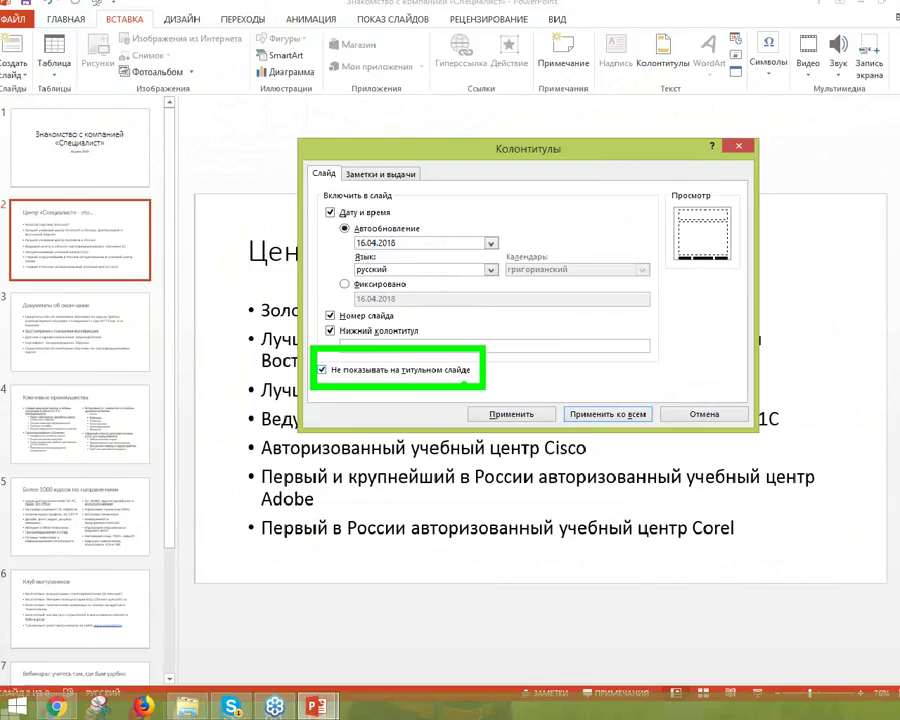
pyautogui.write('Hjvfy')
pyautogui.press('BackSpace')
pyautogui.press('BackSpace')
pyautogui.press('BackSpace')
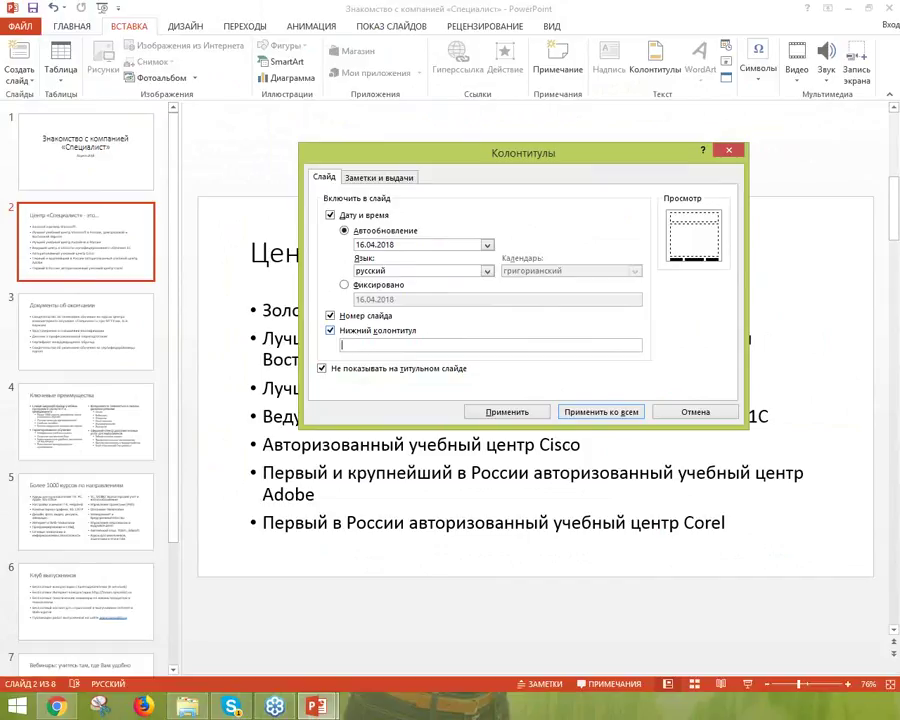
pyautogui.write('пец')
pyautogui.press('BackSpace')
pyautogui.press('BackSpace')
pyautogui.press('BackSpace')
pyautogui.write('алисчт')
pyautogui.press('BackSpace')
pyautogui.press('BackSpace')
pyautogui.click(573, 411)
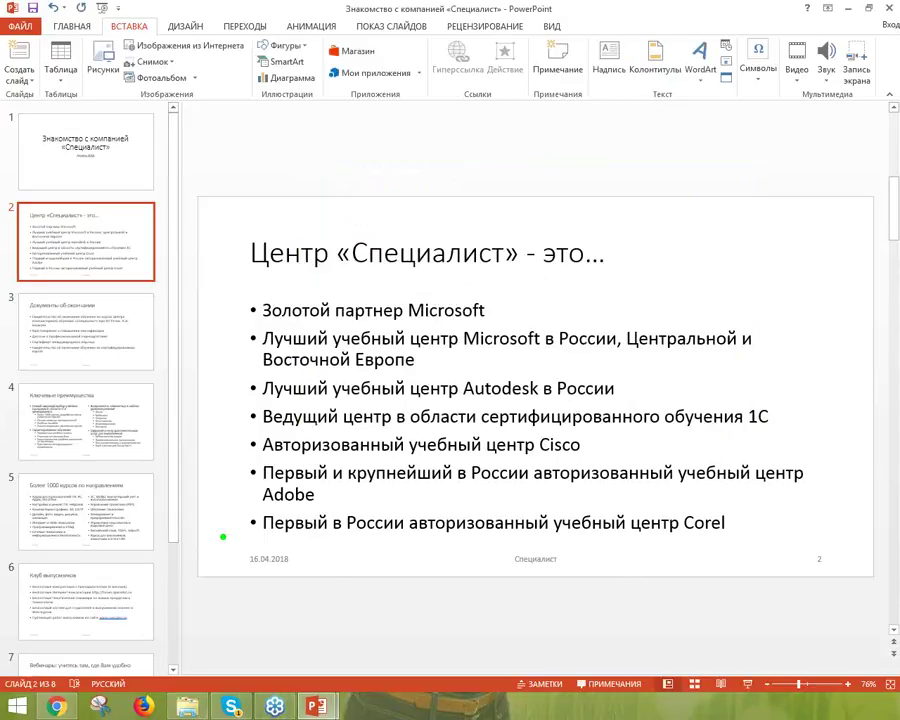
pyautogui.moveTo(226, 541); pyautogui.dragTo(366, 603)
pyautogui.moveTo(483, 525); pyautogui.dragTo(616, 590)
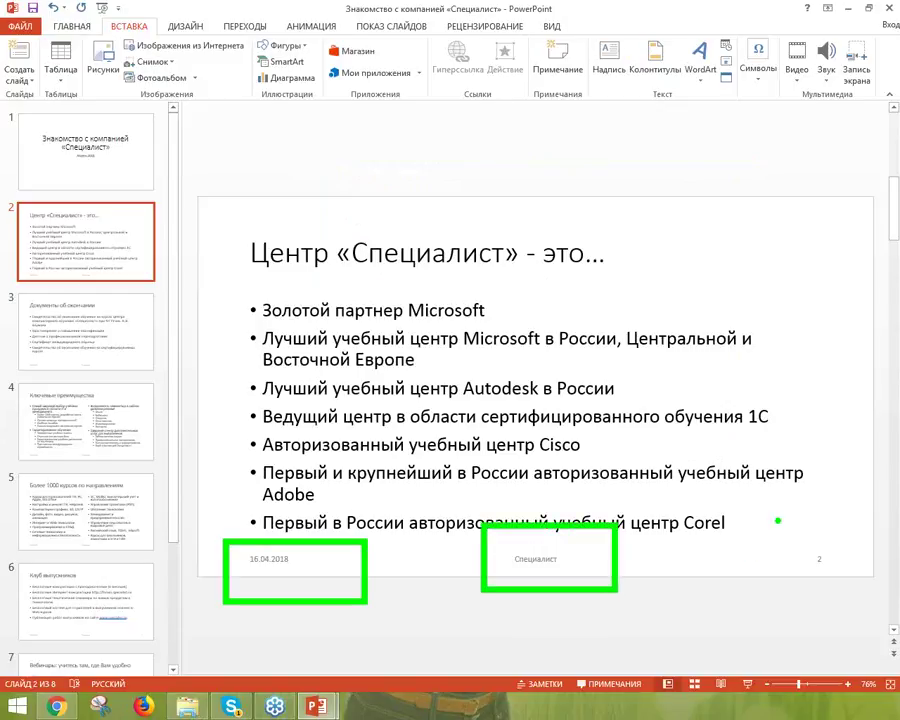
pyautogui.moveTo(780, 521); pyautogui.dragTo(898, 599)
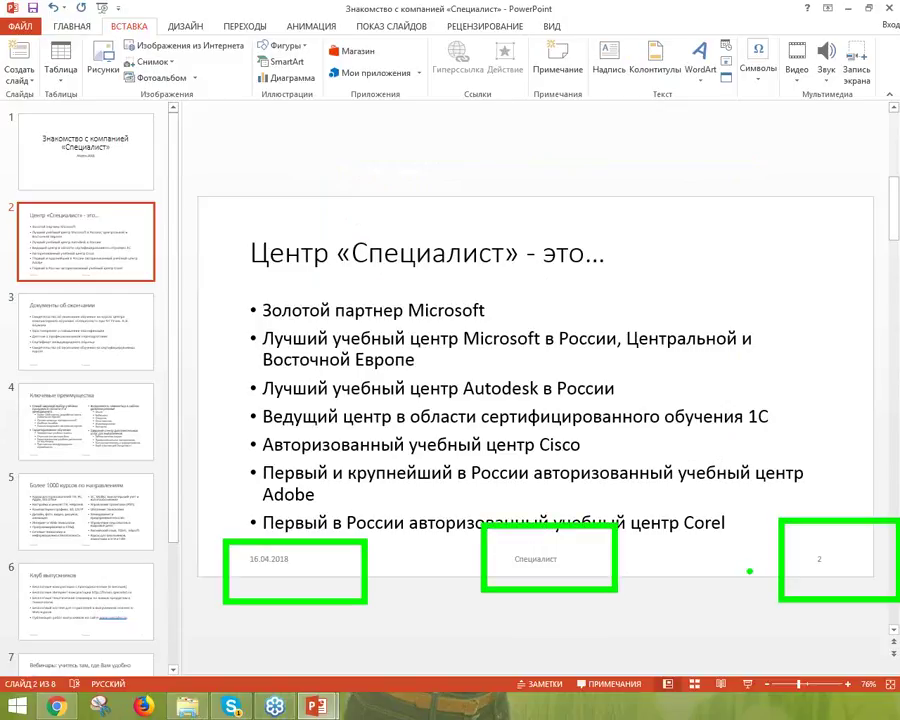
pyautogui.press('Escape')
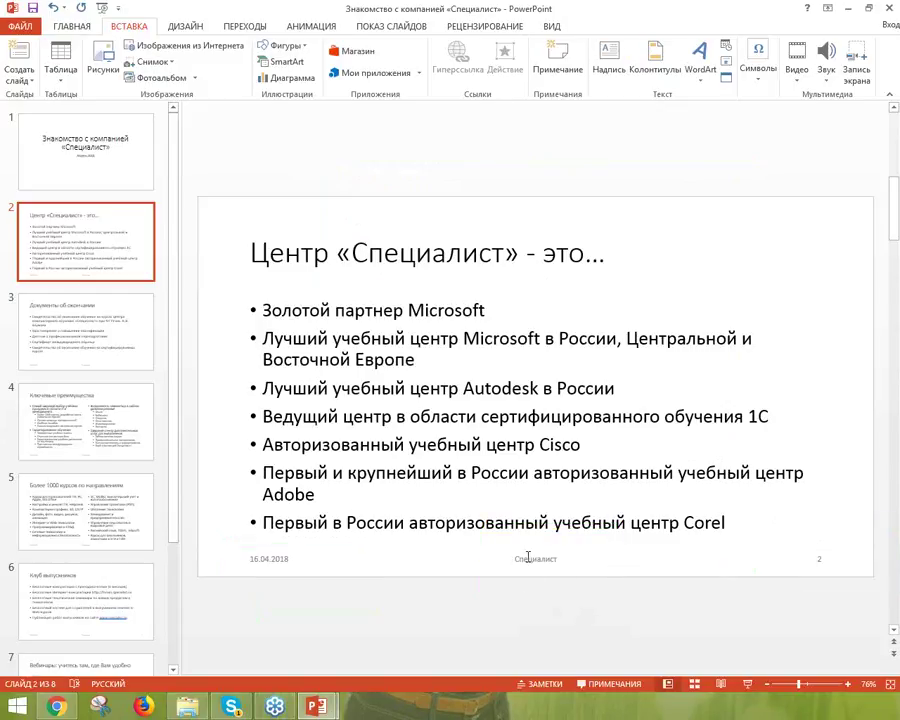
pyautogui.click(543, 559)
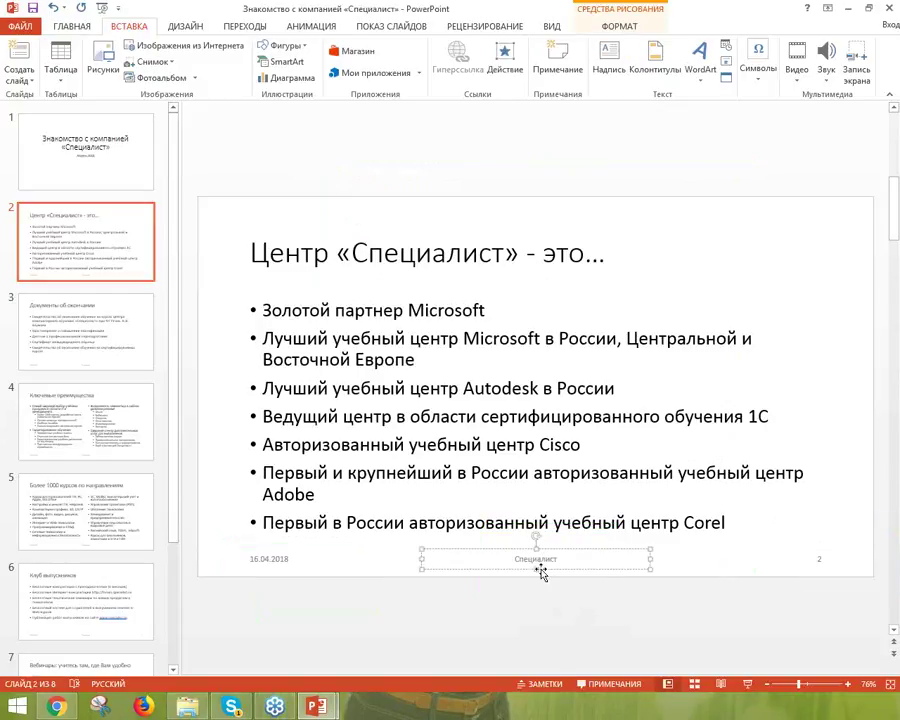
pyautogui.scroll(1, 540, 571)
pyautogui.click(85, 258)
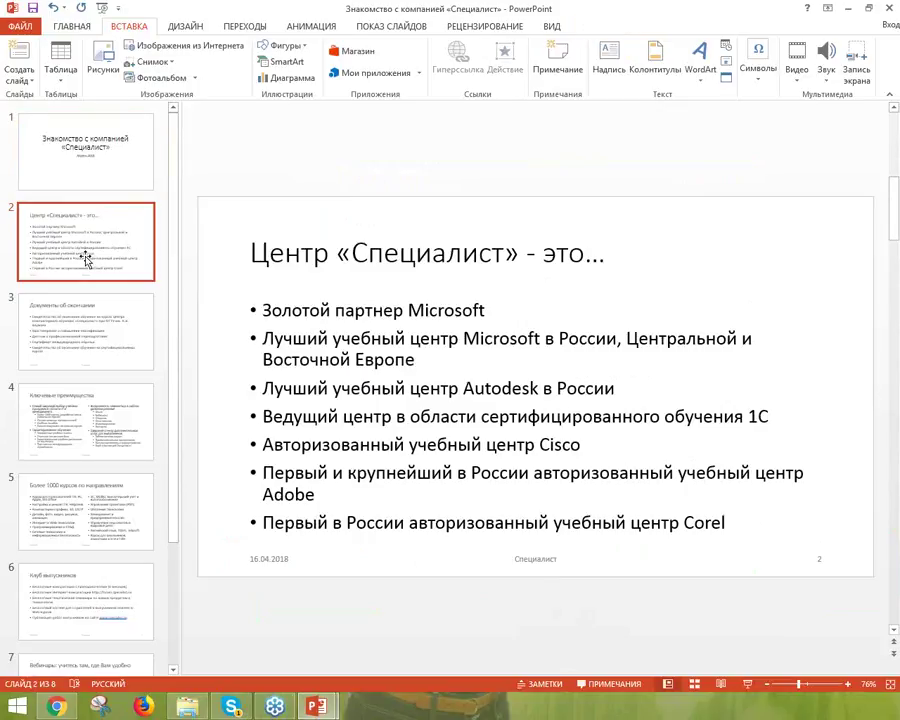
pyautogui.click(536, 558)
pyautogui.keyDown('ctrl'); pyautogui.scroll(5, 538, 570); pyautogui.keyUp('ctrl')
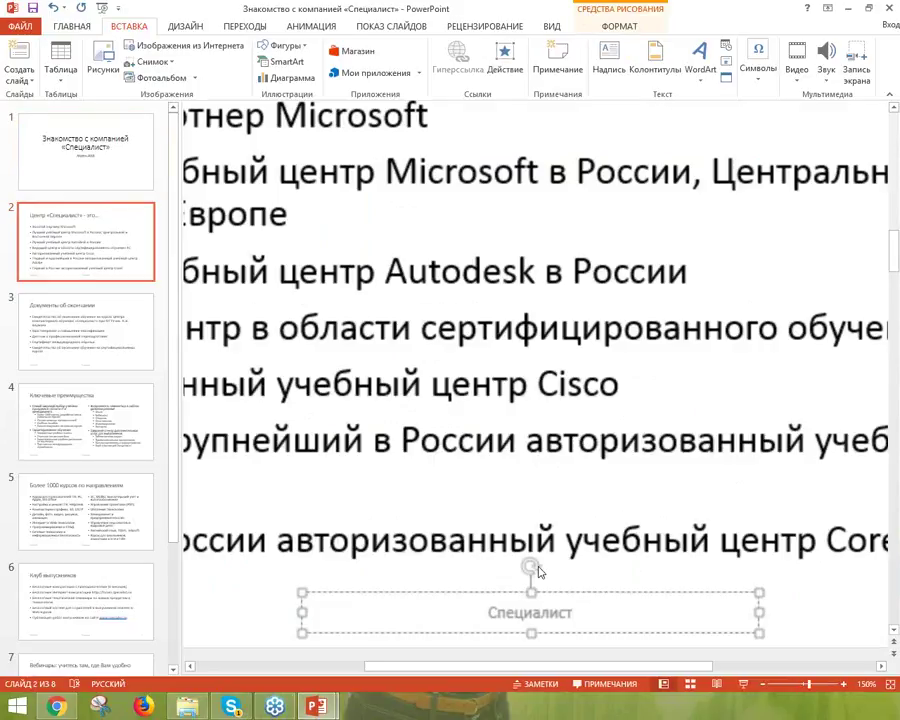
pyautogui.keyDown('ctrl'); pyautogui.scroll(6, 538, 571); pyautogui.keyUp('ctrl')
pyautogui.click(548, 535)
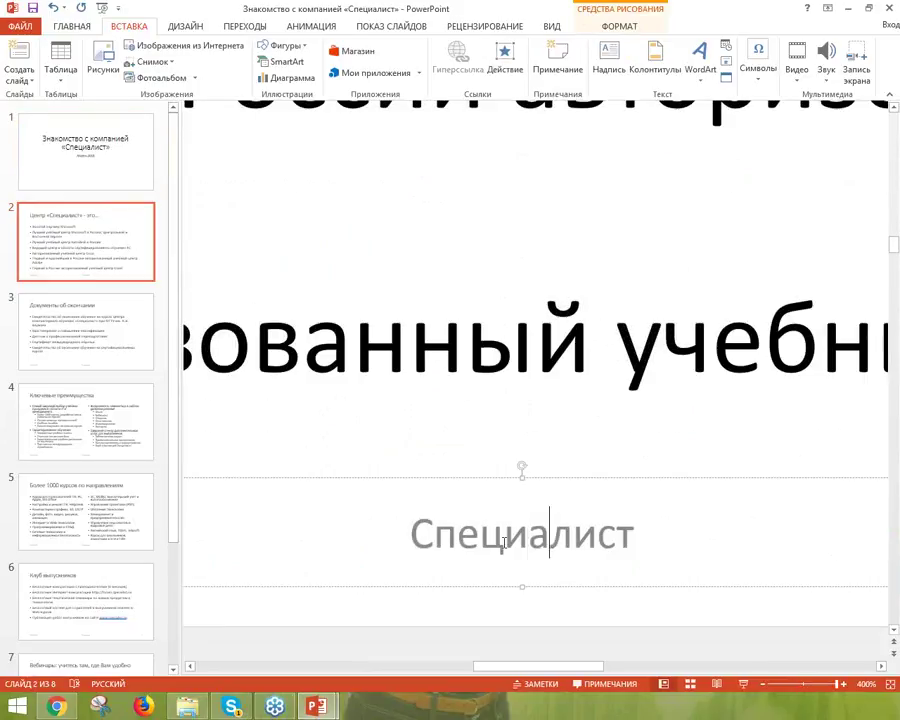
pyautogui.click(457, 541)
pyautogui.click(480, 541)
pyautogui.click(530, 541)
pyautogui.moveTo(634, 535); pyautogui.dragTo(412, 540)
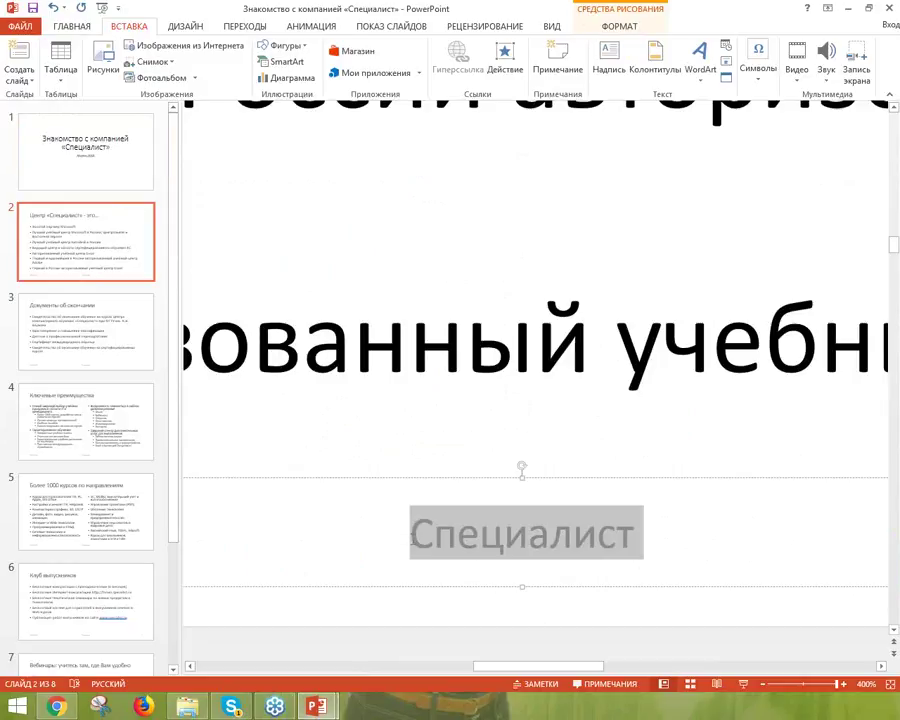
pyautogui.click(569, 545)
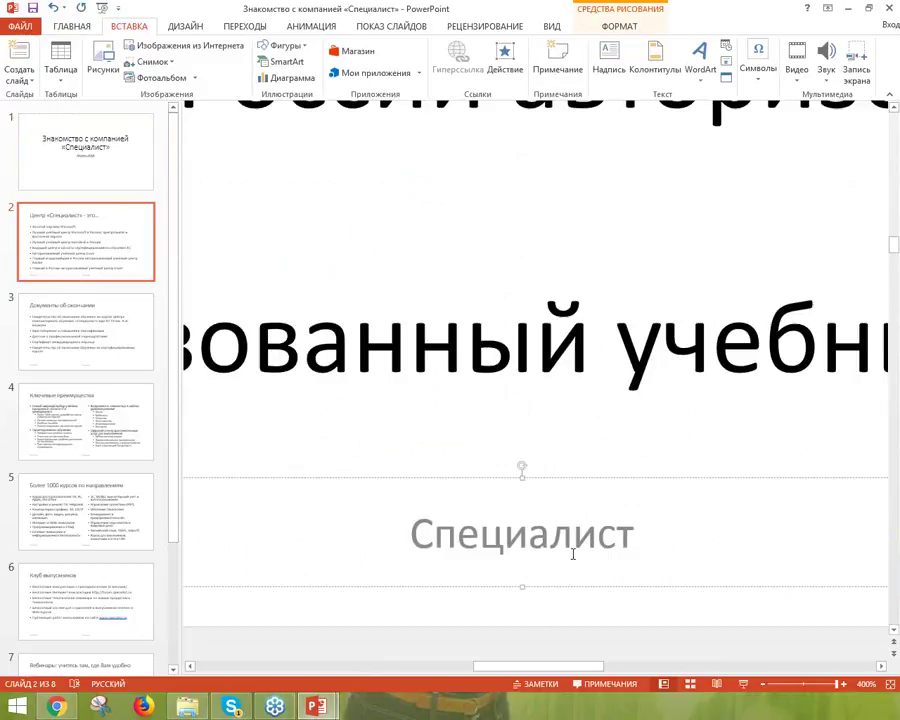
pyautogui.scroll(-1, 573, 554)
pyautogui.scroll(-5, 573, 554)
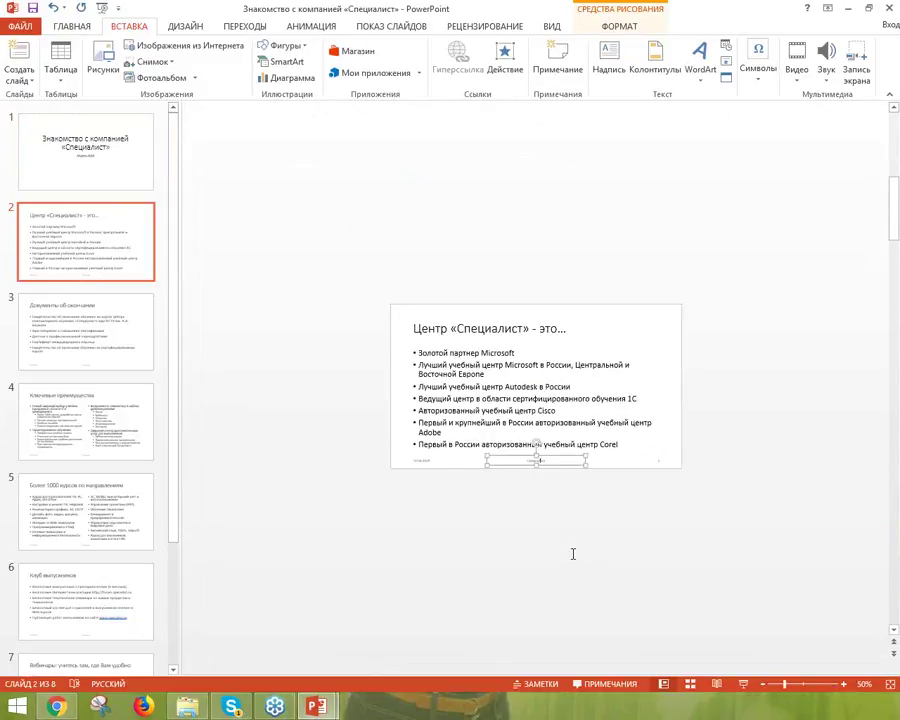
pyautogui.scroll(2, 573, 554)
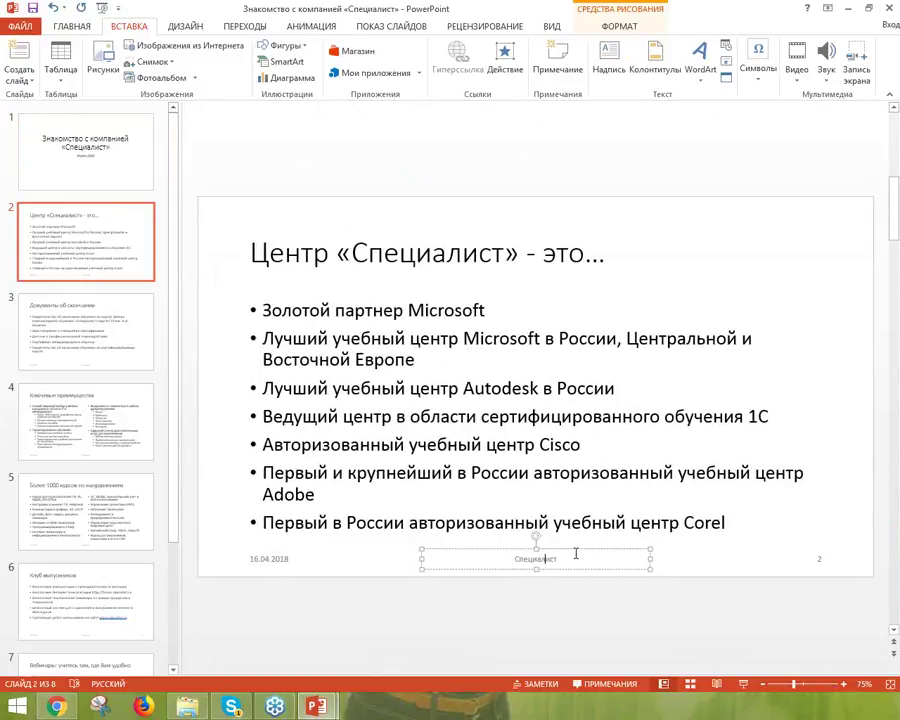
# Uncheck date and footer text so only slide numbers remain on all slides, then view the title slide.
pyautogui.click(656, 66)
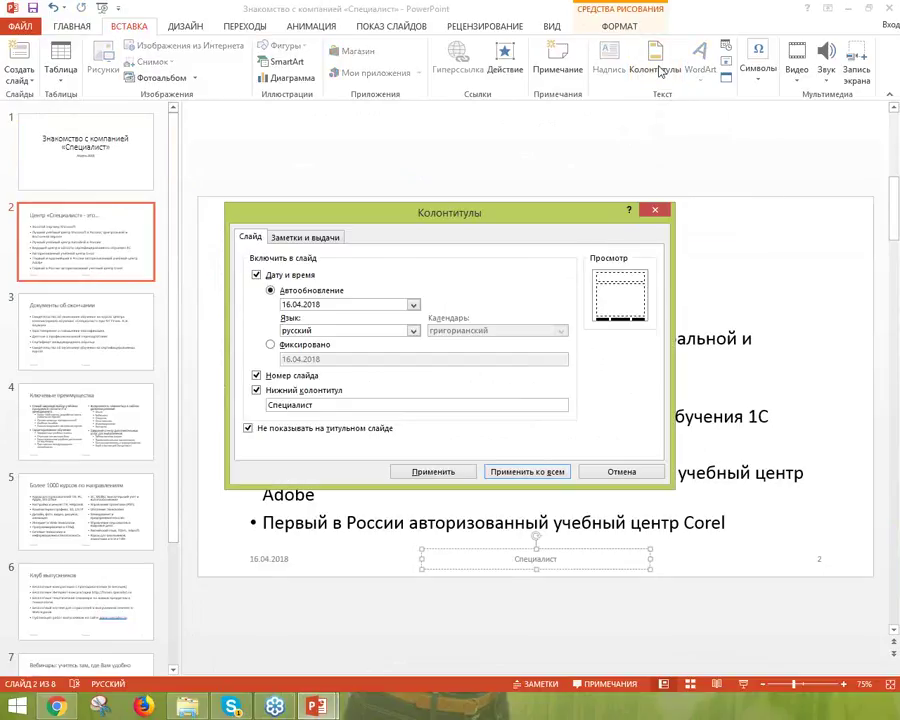
pyautogui.click(278, 280)
pyautogui.click(278, 393)
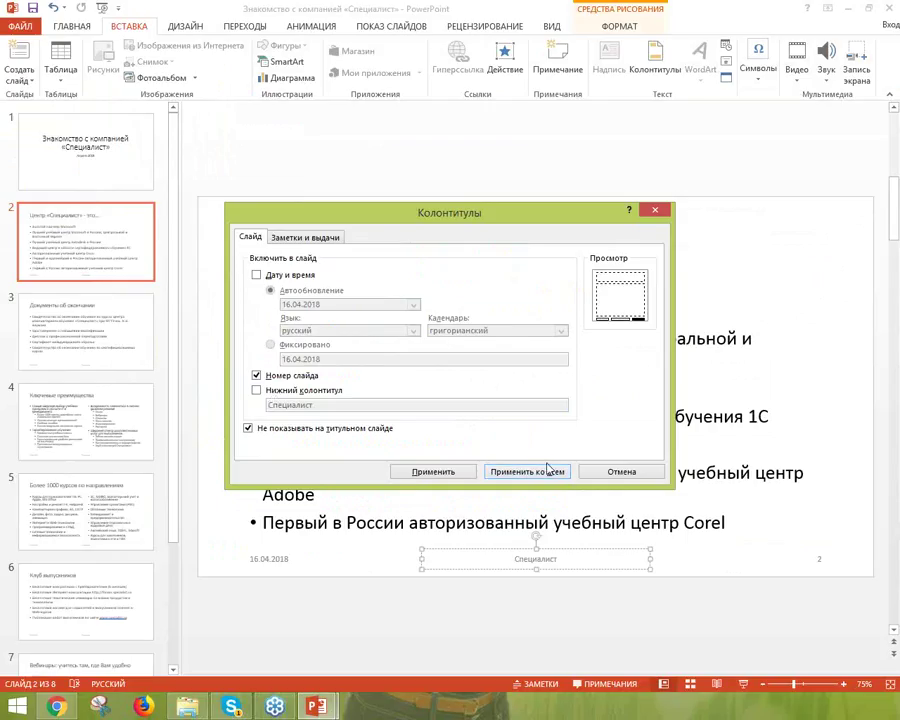
pyautogui.click(548, 476)
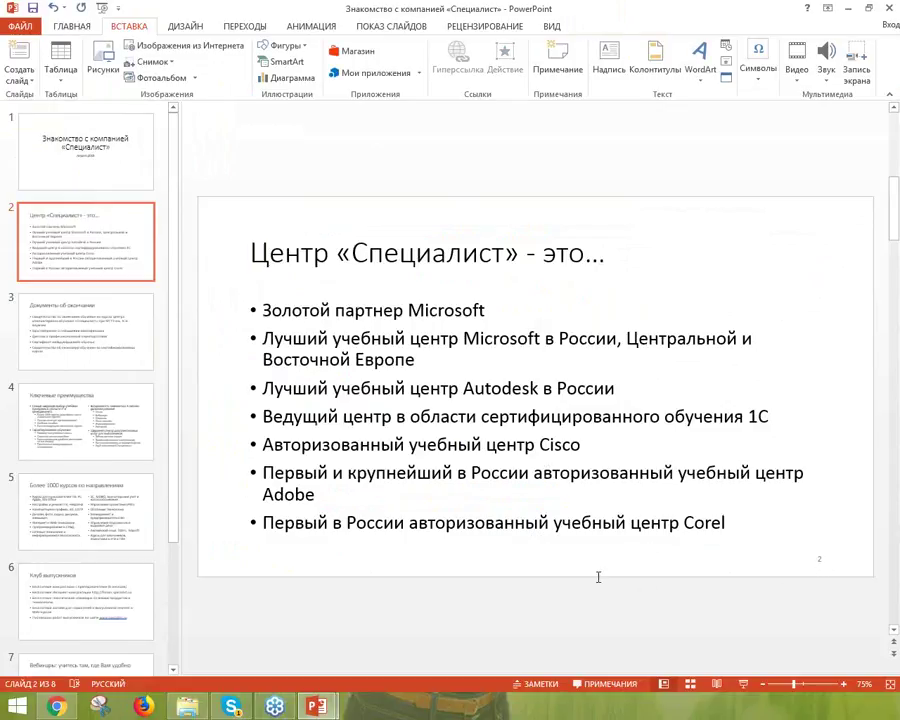
pyautogui.click(77, 167)
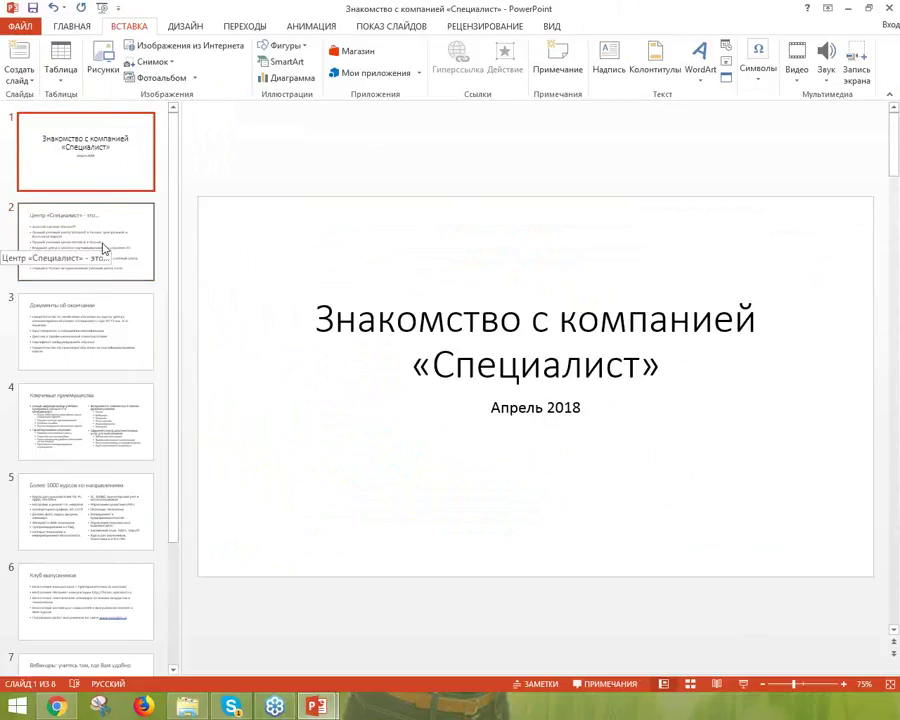
# Switch to the seminar information presentation, showing slide 3 'Содержание вебинара'.
pyautogui.click(101, 246)
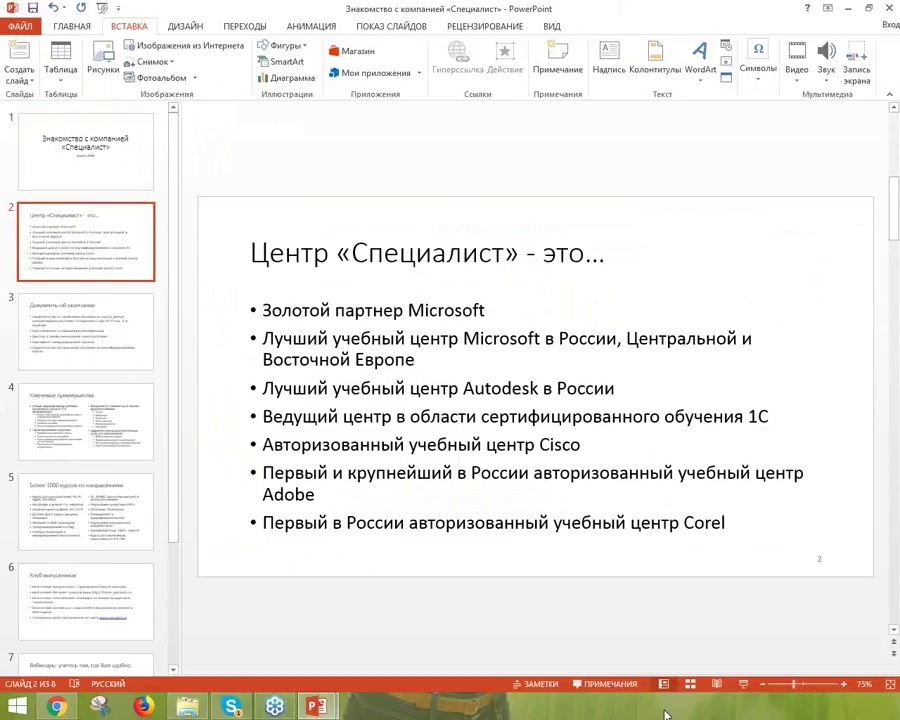
pyautogui.moveTo(318, 706)
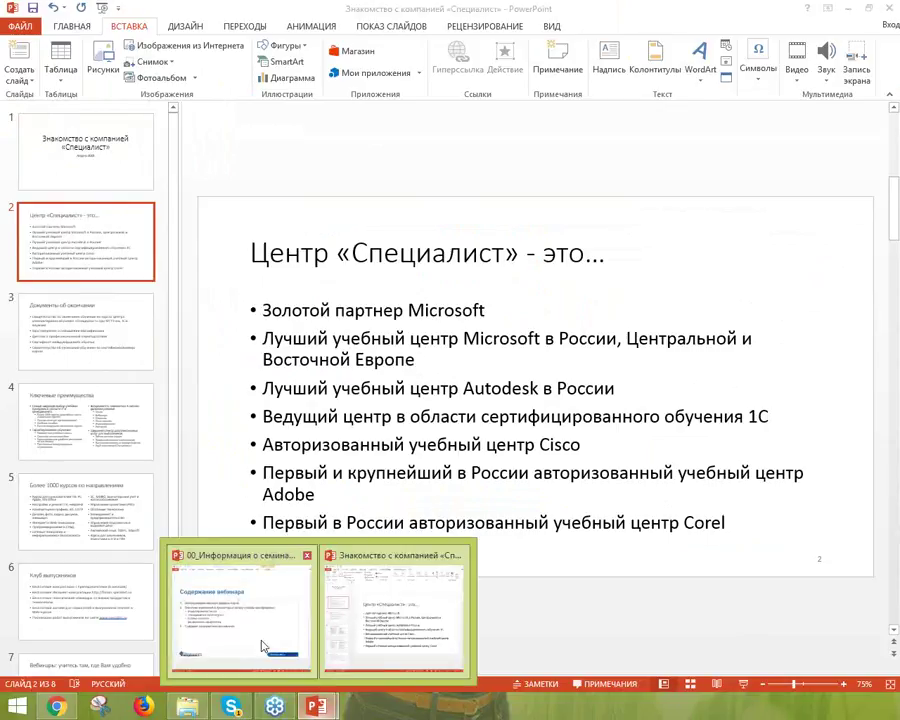
pyautogui.click(262, 650)
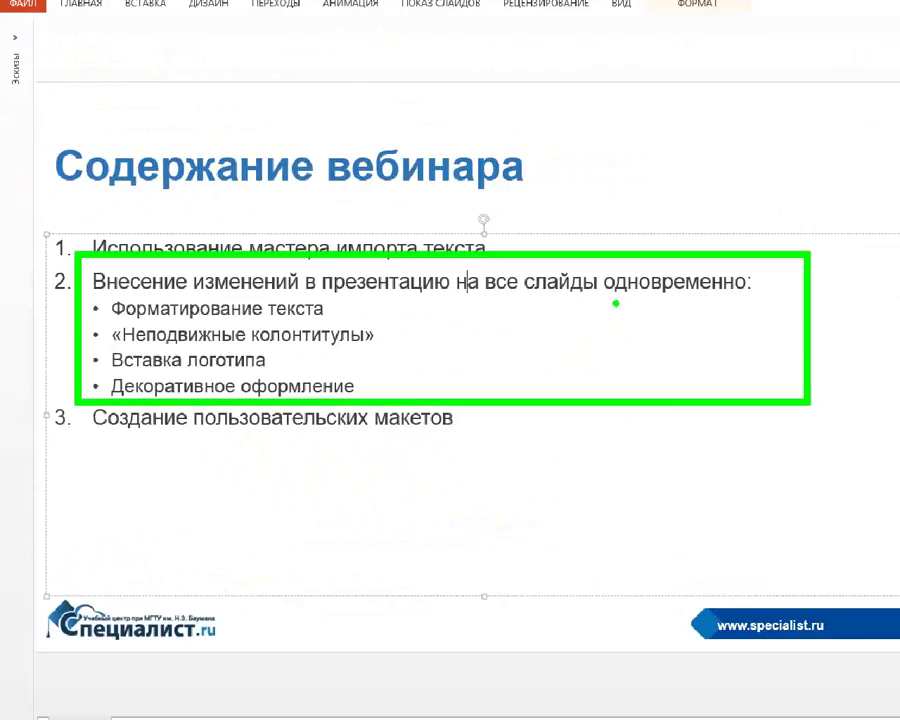
pyautogui.moveTo(594, 310)
pyautogui.mouseDown()
pyautogui.moveTo(783, 304)
pyautogui.moveTo(762, 258)
pyautogui.moveTo(585, 274)
pyautogui.moveTo(575, 311)
pyautogui.moveTo(797, 314)
pyautogui.mouseUp()
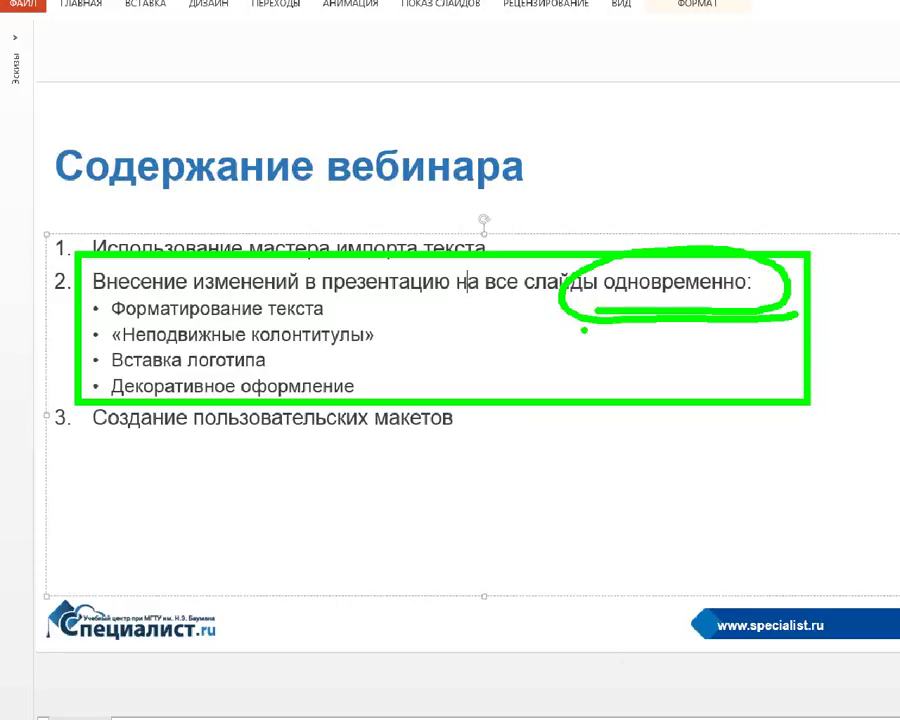
pyautogui.moveTo(329, 306)
pyautogui.mouseDown()
pyautogui.moveTo(346, 318)
pyautogui.moveTo(390, 289)
pyautogui.mouseUp()
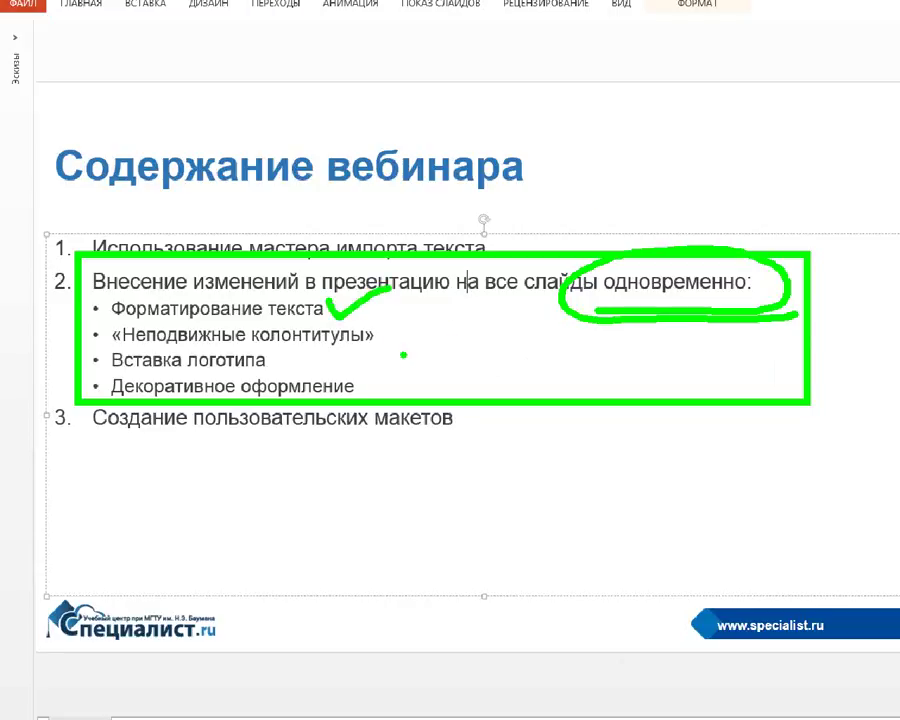
pyautogui.moveTo(398, 308)
pyautogui.mouseDown()
pyautogui.moveTo(403, 322)
pyautogui.moveTo(481, 309)
pyautogui.mouseUp()
pyautogui.moveTo(292, 352)
pyautogui.mouseDown()
pyautogui.moveTo(372, 331)
pyautogui.moveTo(435, 364)
pyautogui.mouseUp()
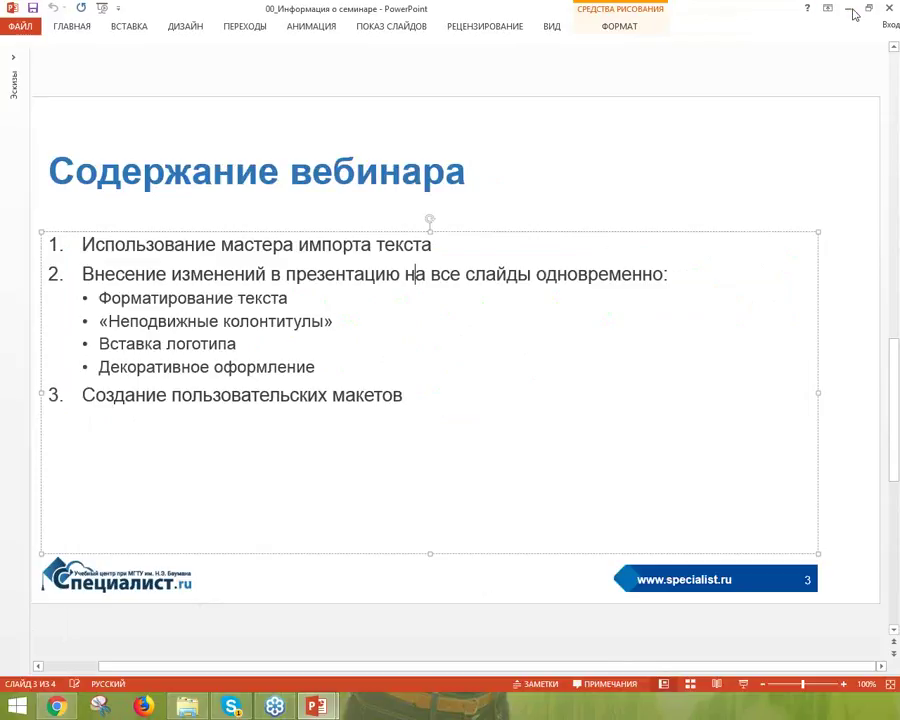
# Minimize the seminar window and show the View commands of the company introduction presentation.
pyautogui.click(845, 8)
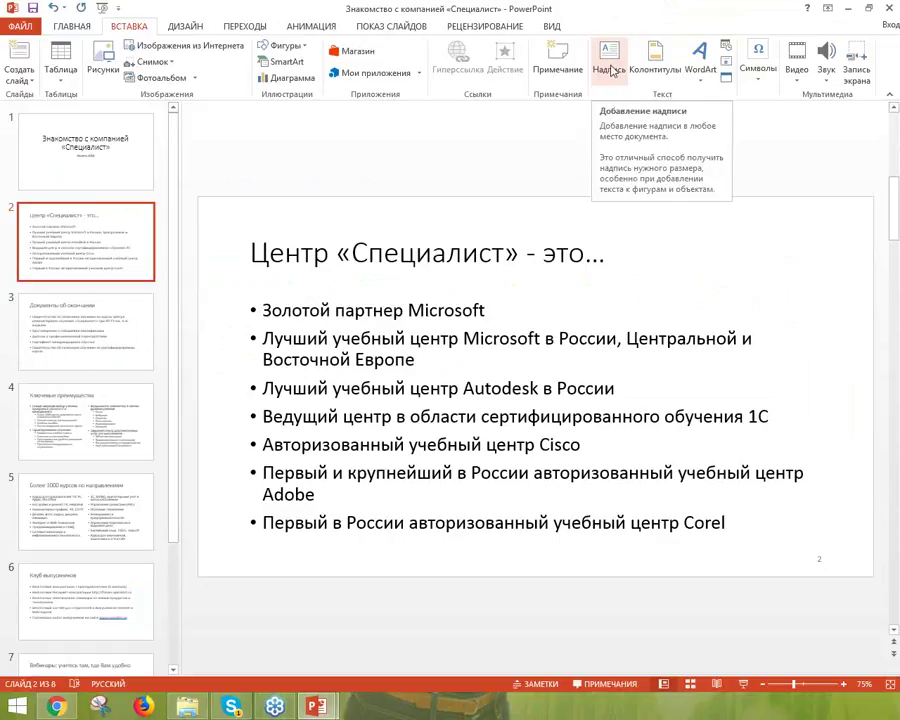
pyautogui.click(554, 28)
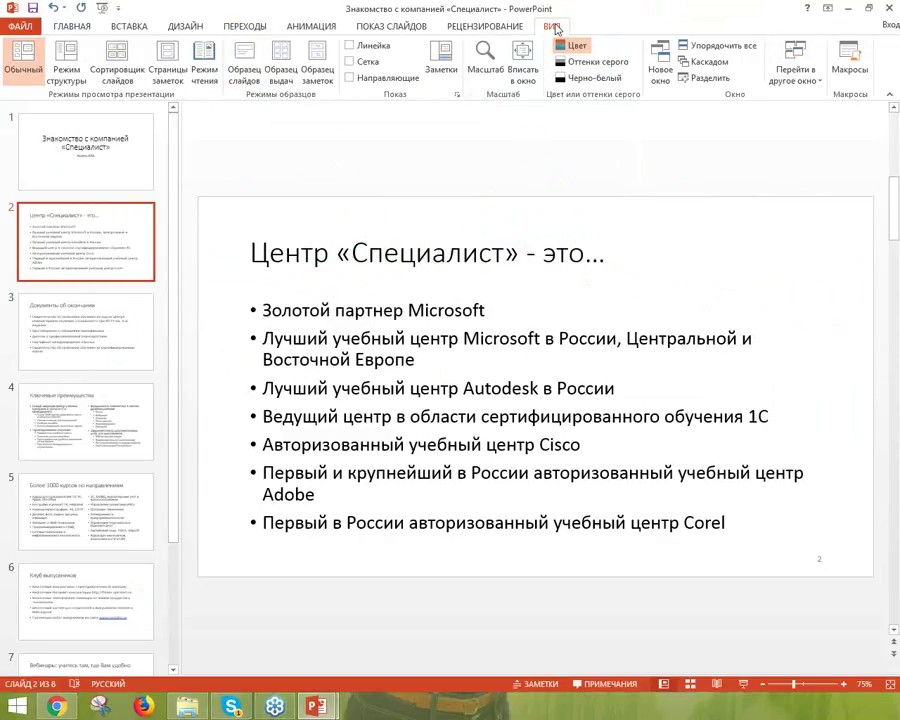
# Switch to Slide Master view and bring up the Home formatting commands.
pyautogui.click(245, 70)
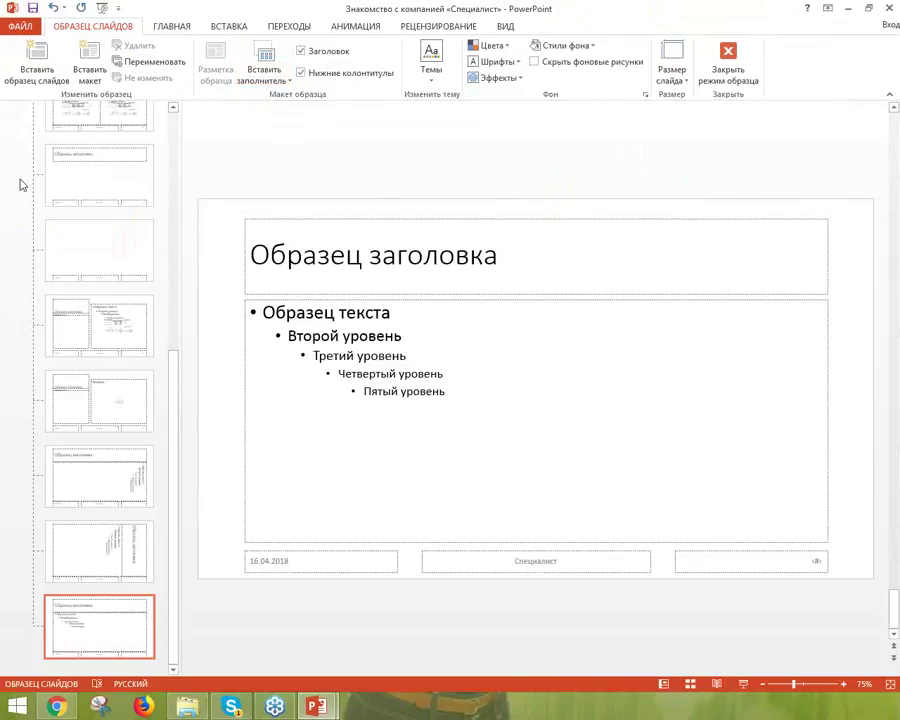
pyautogui.click(166, 26)
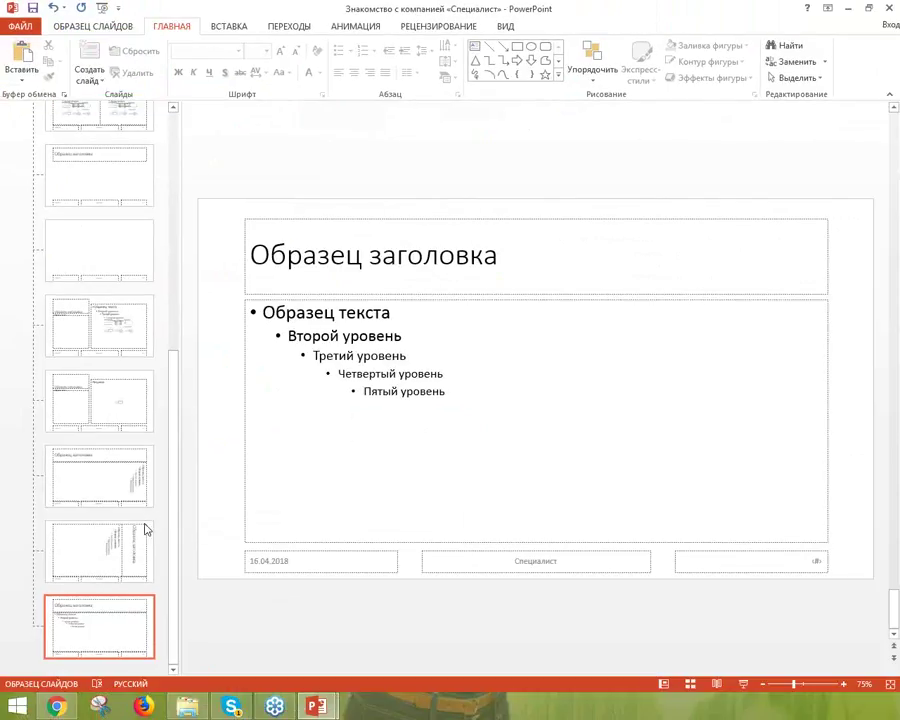
# Browse the vertical text, content with caption, blank, title only and two content layouts.
pyautogui.click(140, 528)
pyautogui.press('Up')
pyautogui.press('Up')
pyautogui.press('Up')
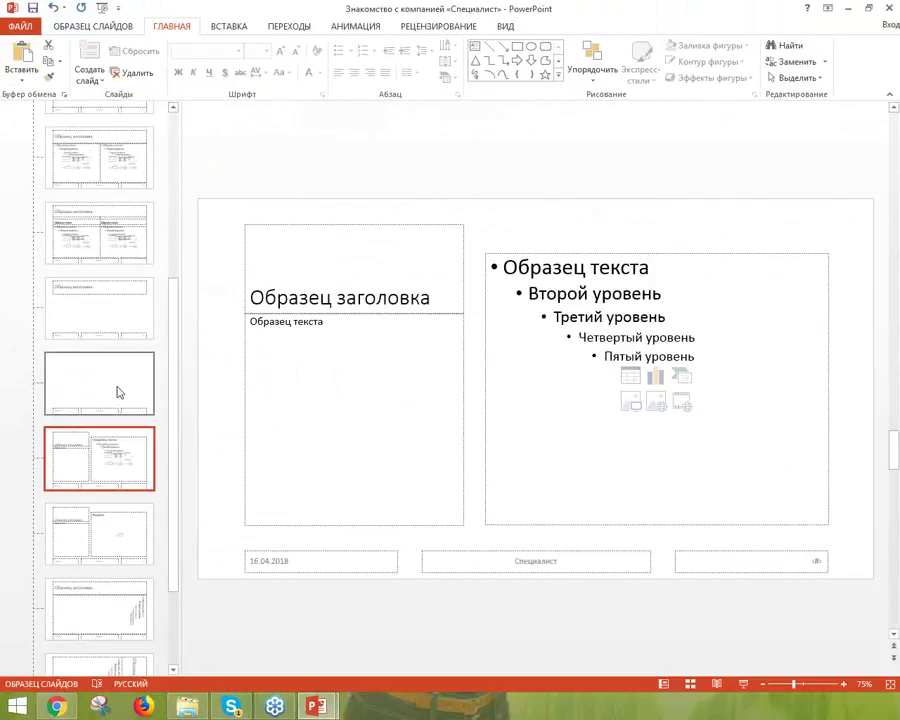
pyautogui.click(118, 392)
pyautogui.click(120, 324)
pyautogui.scroll(1, 122, 324)
pyautogui.scroll(1, 123, 322)
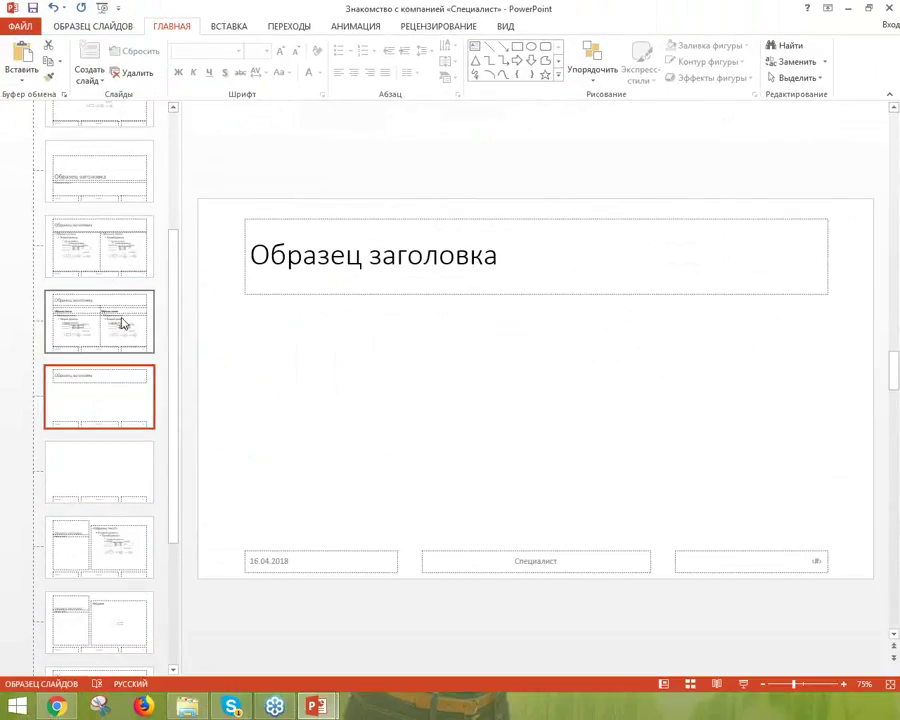
pyautogui.click(114, 254)
pyautogui.scroll(1, 114, 254)
pyautogui.scroll(2, 114, 260)
# Check the section header, title and content and title slide layouts, then select the top master.
pyautogui.click(104, 262)
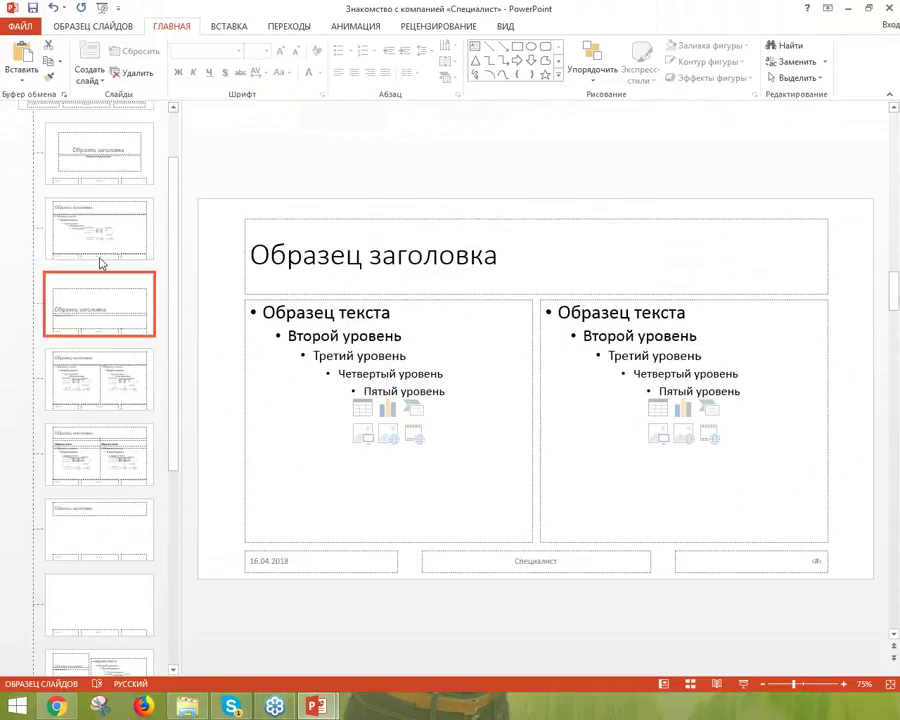
pyautogui.click(101, 243)
pyautogui.scroll(2, 104, 246)
pyautogui.click(108, 250)
pyautogui.click(120, 172)
pyautogui.click(116, 252)
pyautogui.click(119, 310)
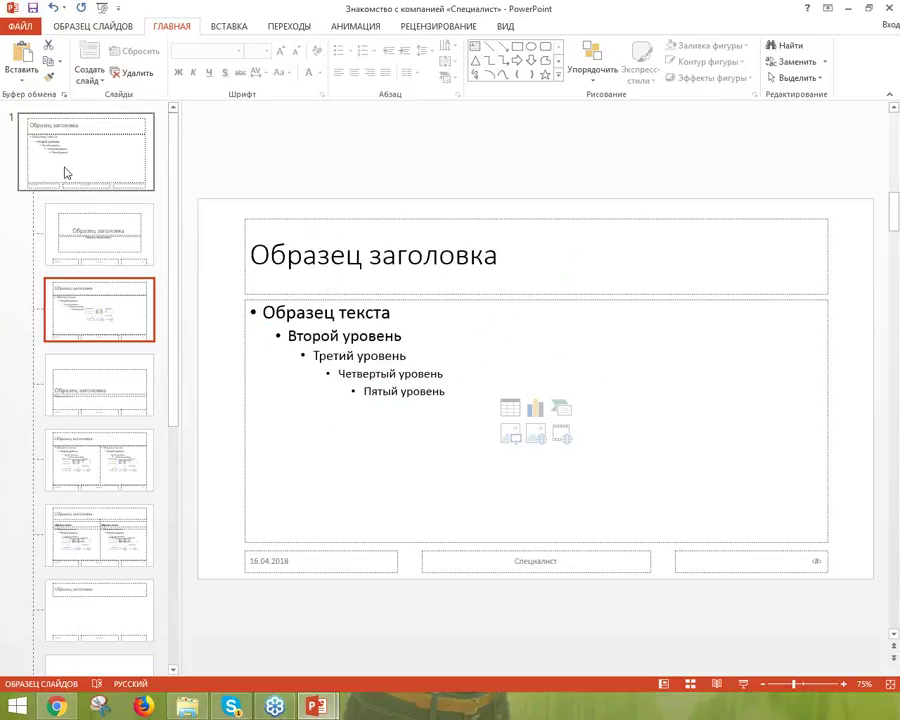
pyautogui.click(116, 249)
pyautogui.click(114, 160)
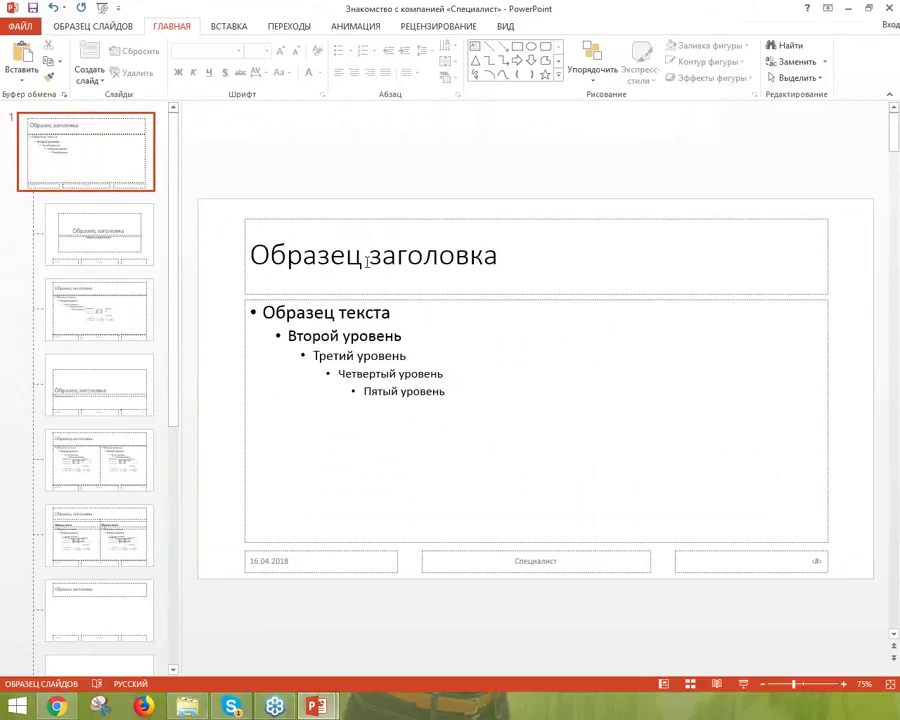
# Select the master title text and make it non-bold, blue and 36 point.
pyautogui.click(367, 261)
pyautogui.tripleClick(367, 261)
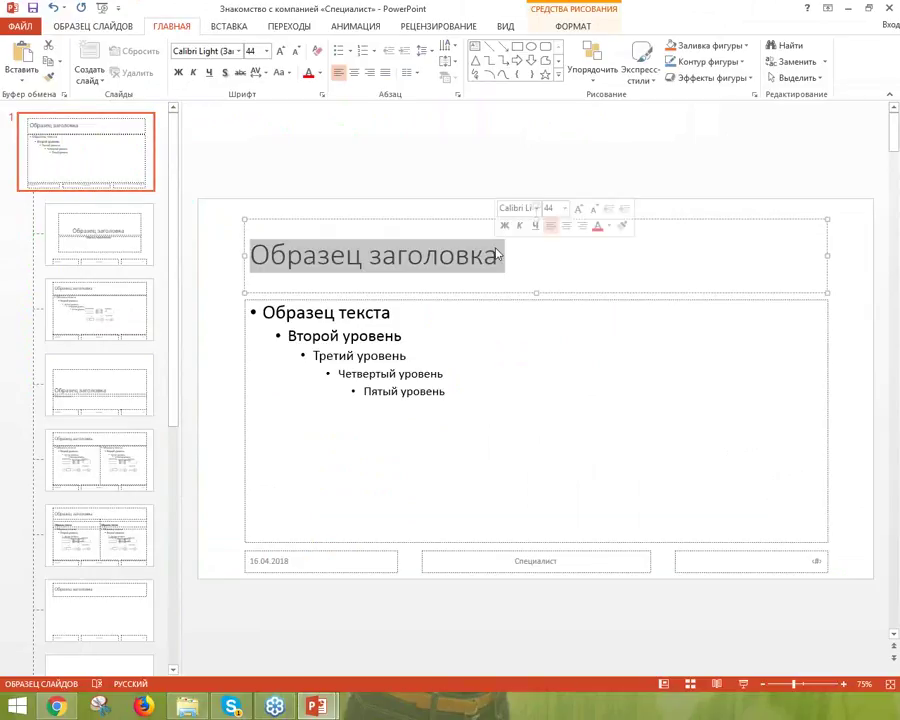
pyautogui.click(181, 78)
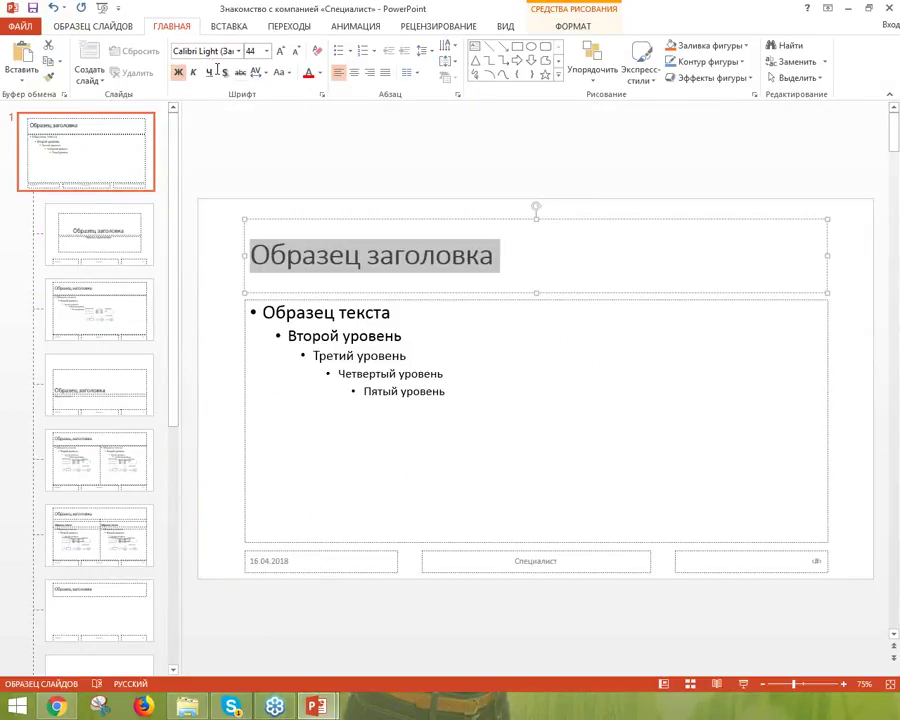
pyautogui.click(320, 73)
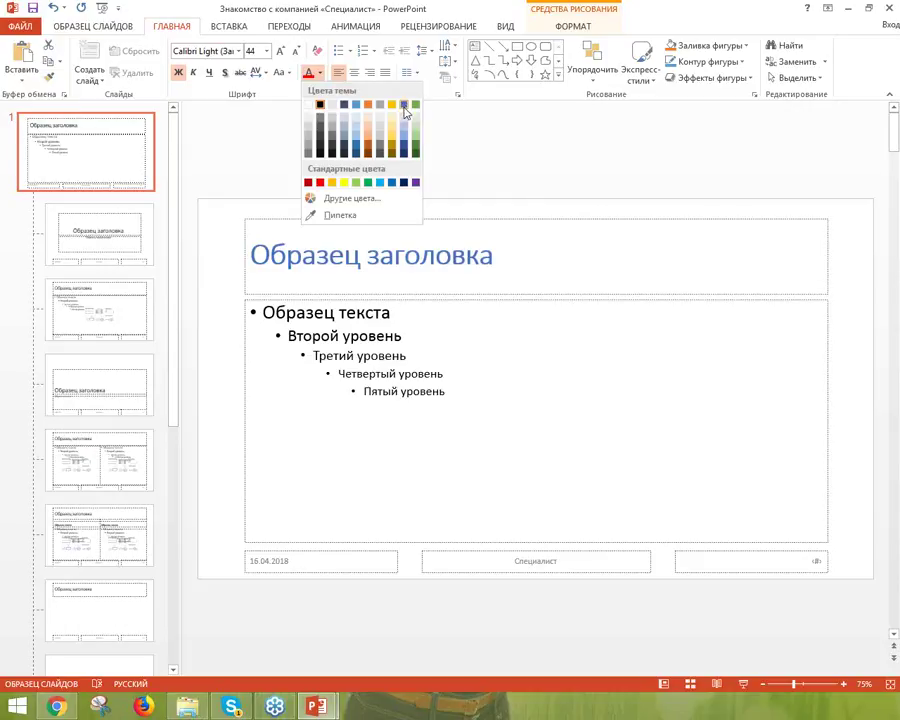
pyautogui.click(405, 112)
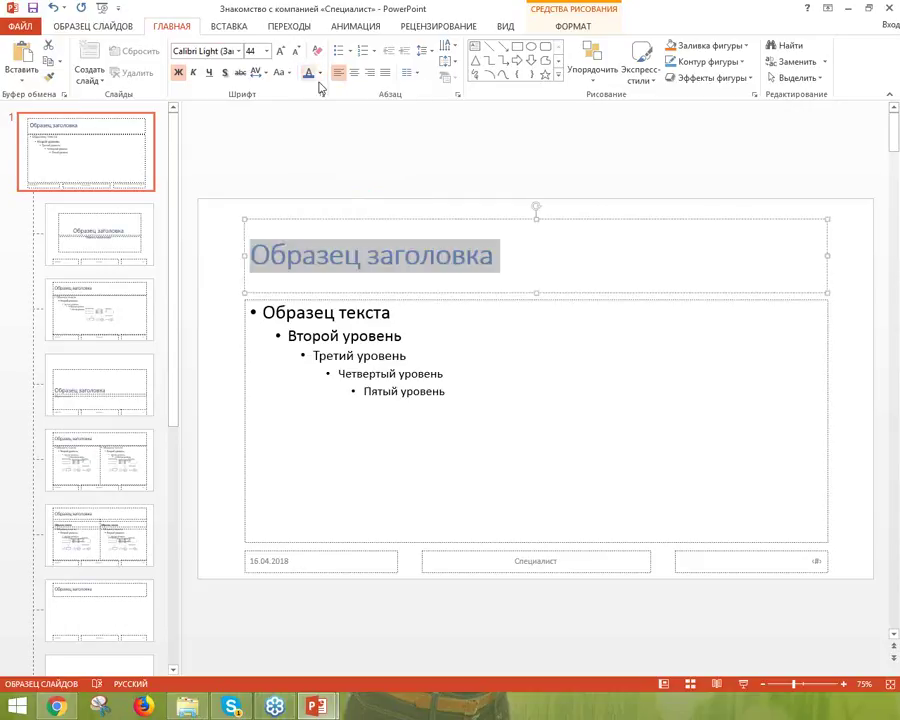
pyautogui.hotkey('ctrl', 'shift', 'p')
pyautogui.write('36')
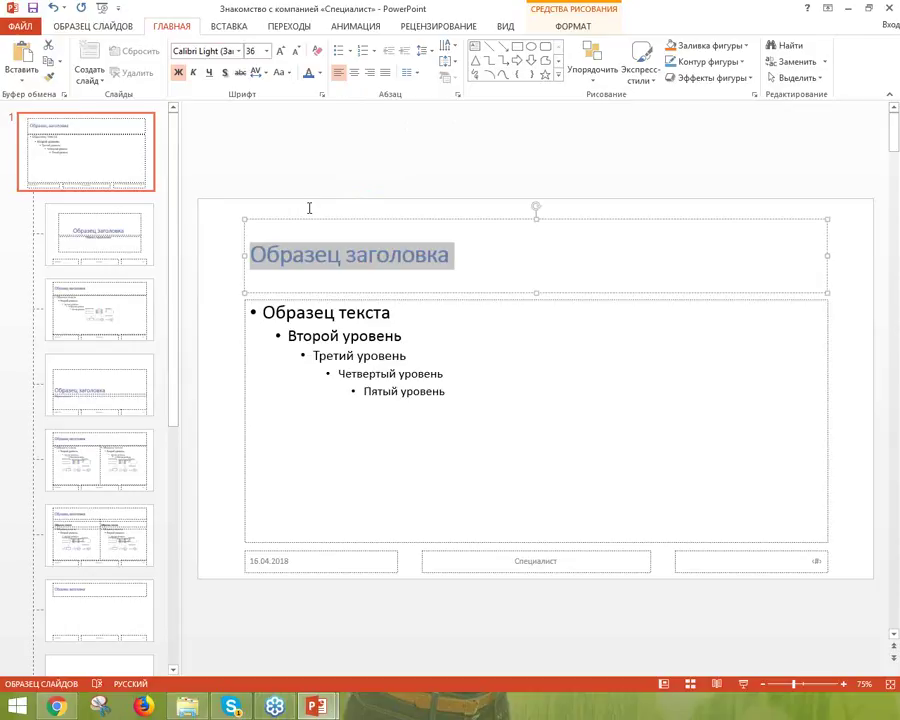
pyautogui.click(337, 373)
# Select all five body text levels in the master placeholder.
pyautogui.moveTo(262, 312); pyautogui.dragTo(455, 402)
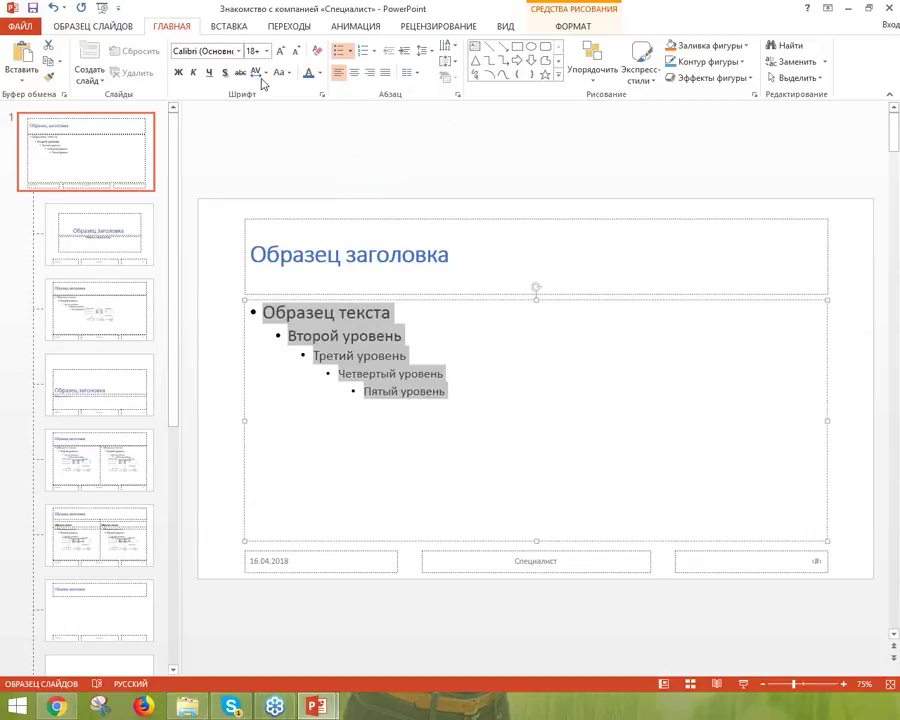
pyautogui.click(310, 312)
pyautogui.click(352, 337)
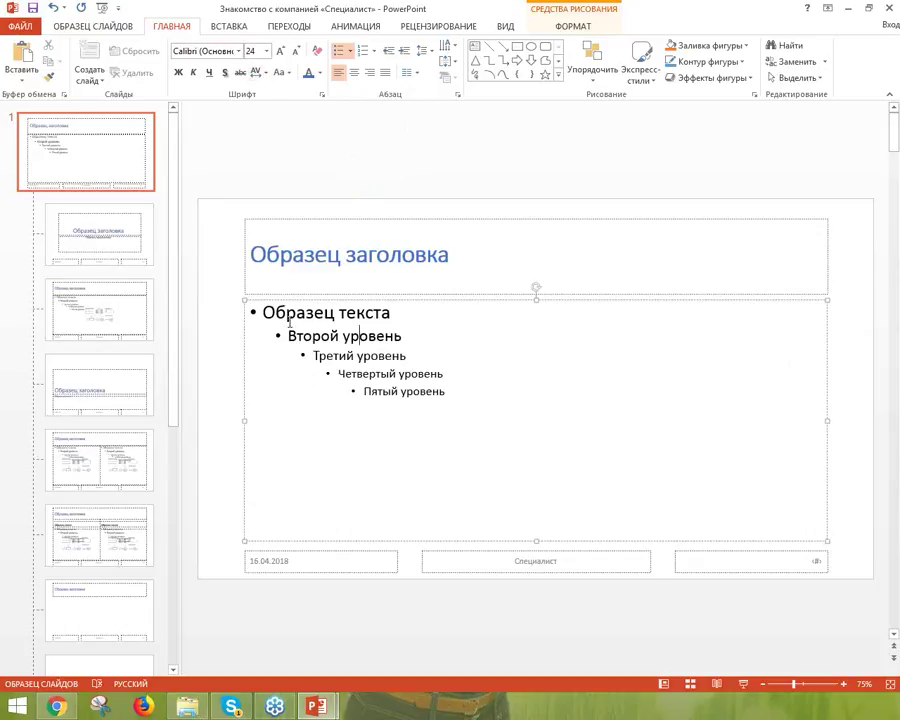
pyautogui.moveTo(263, 312); pyautogui.dragTo(583, 476)
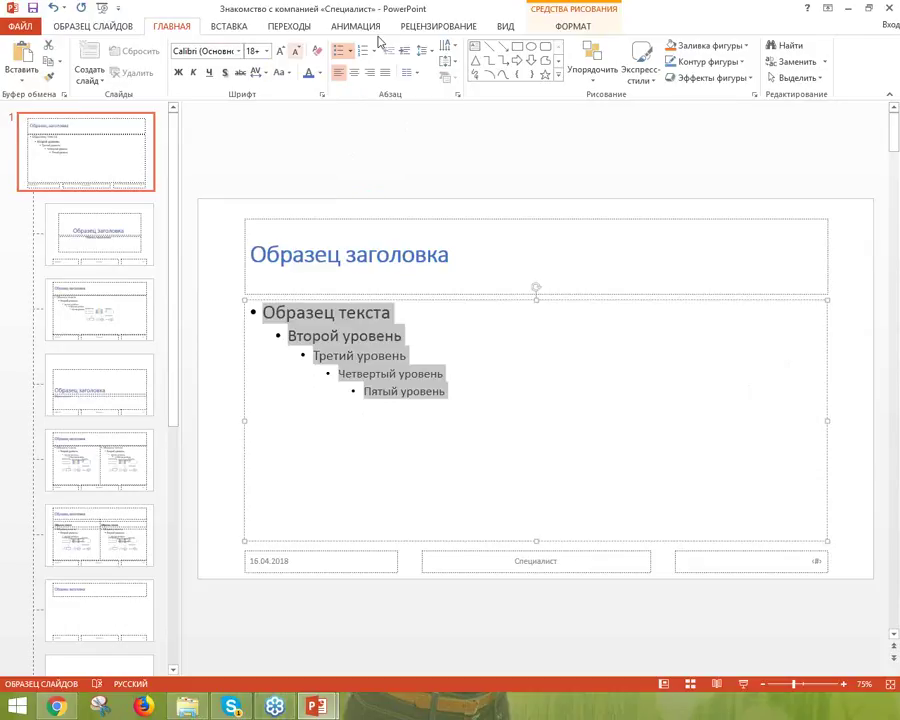
# Apply the 'bullet' image from the materials drive as picture bullets.
pyautogui.click(350, 50)
pyautogui.click(349, 53)
pyautogui.click(370, 256)
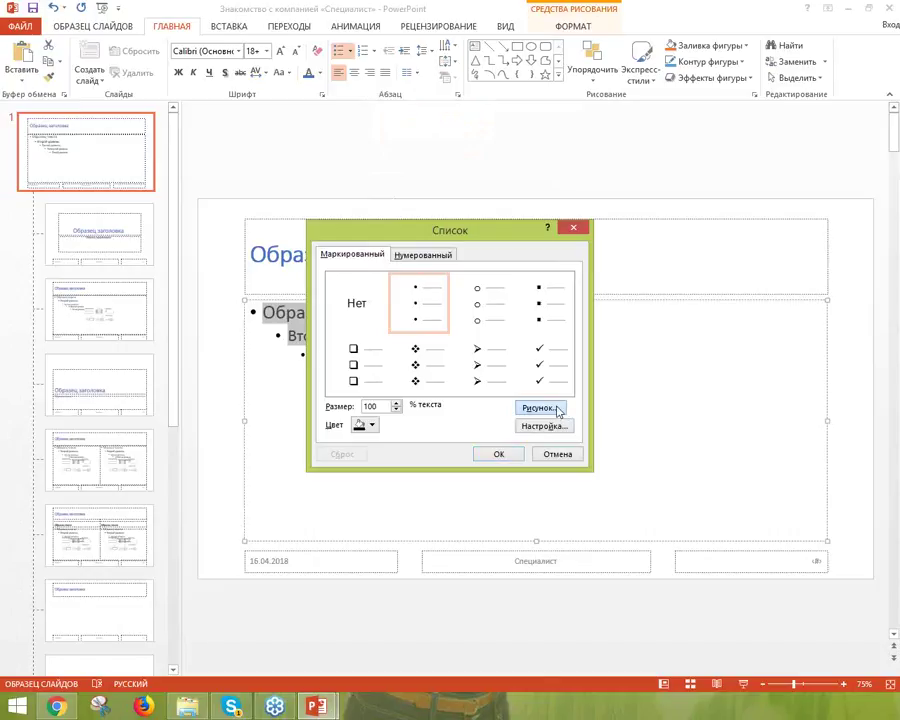
pyautogui.click(565, 411)
pyautogui.click(528, 664)
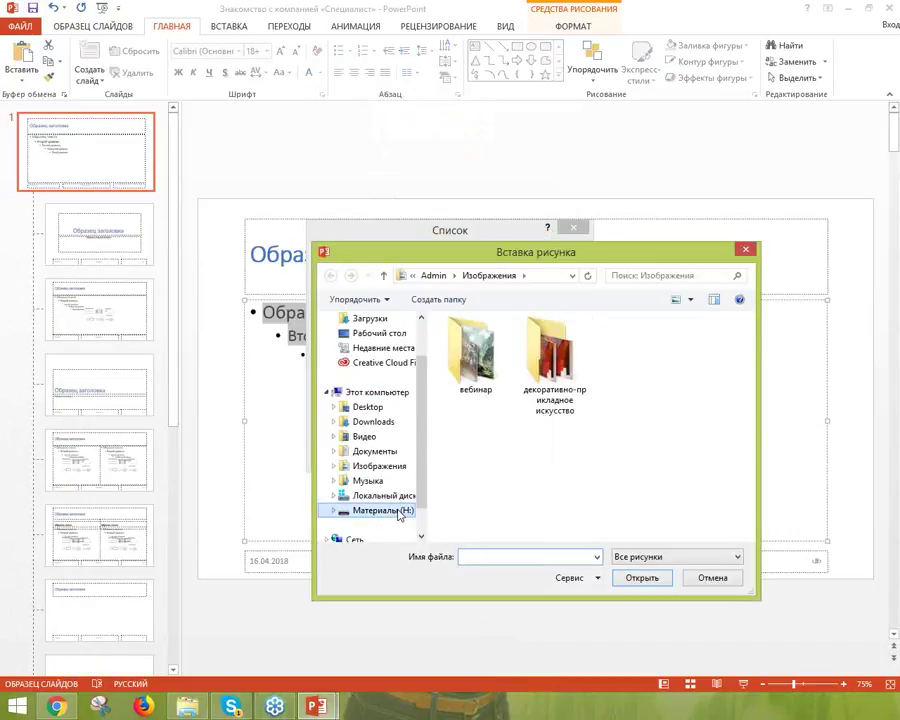
pyautogui.click(395, 511)
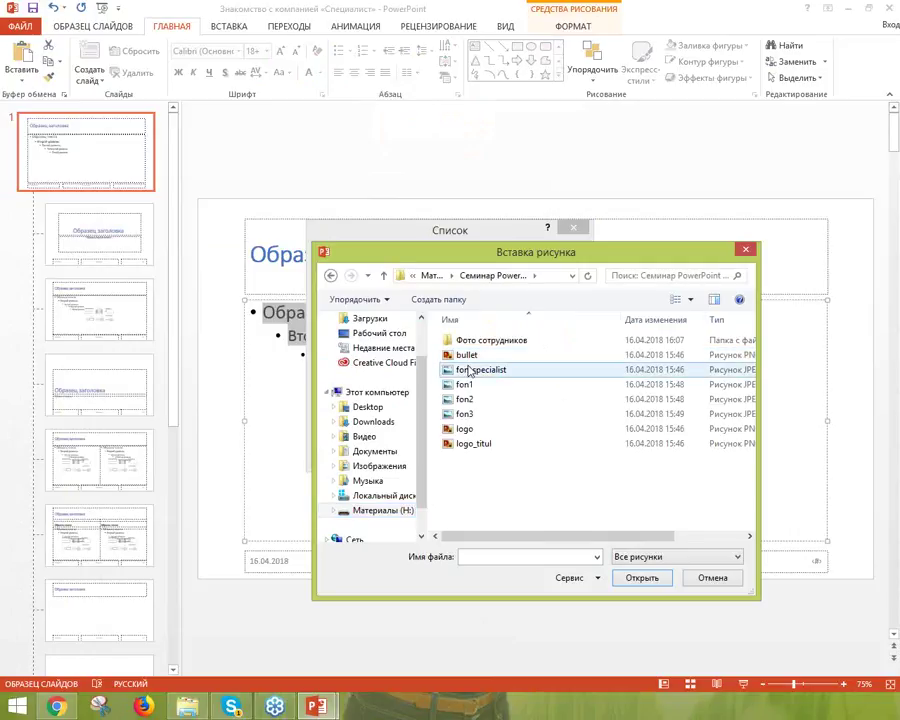
pyautogui.click(466, 356)
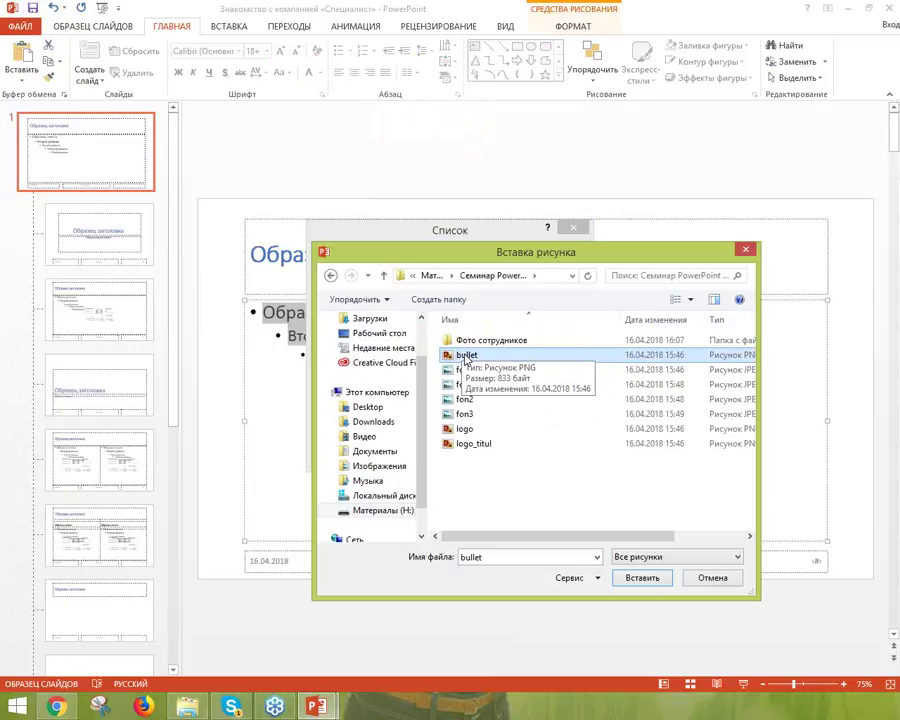
pyautogui.click(644, 578)
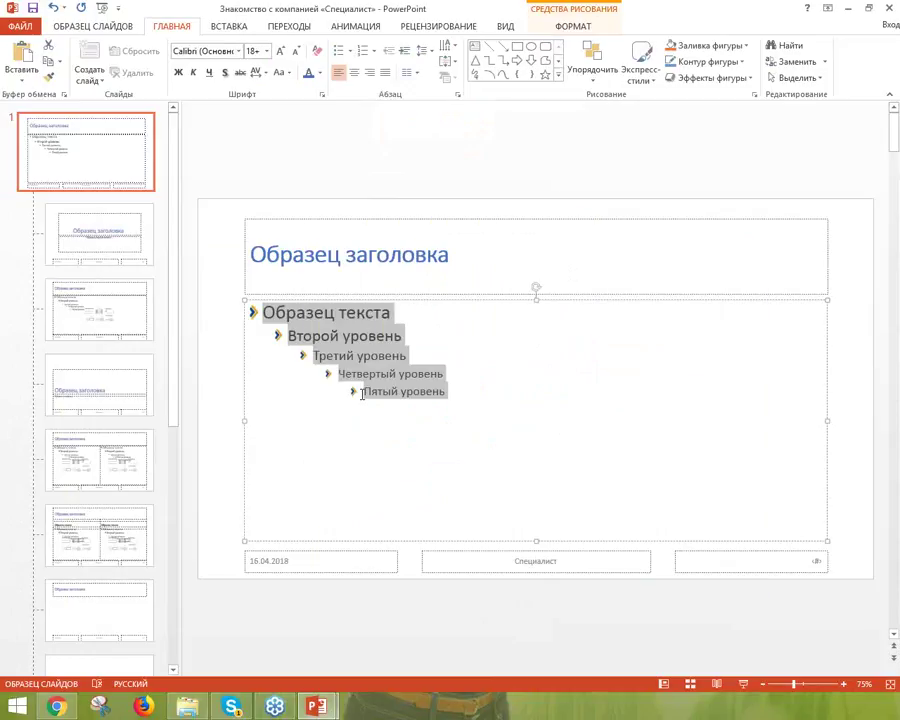
pyautogui.click(362, 393)
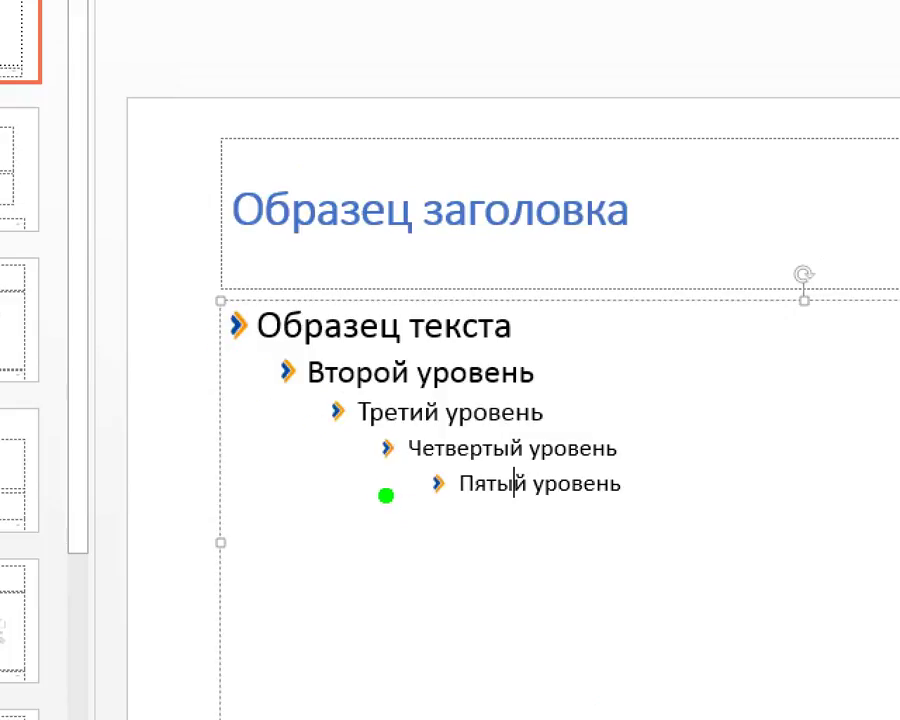
pyautogui.moveTo(274, 370)
pyautogui.mouseDown()
pyautogui.moveTo(316, 369)
pyautogui.moveTo(345, 383)
pyautogui.mouseUp()
pyautogui.moveTo(355, 462)
pyautogui.mouseDown()
pyautogui.moveTo(358, 484)
pyautogui.moveTo(374, 480)
pyautogui.moveTo(376, 437)
pyautogui.mouseUp()
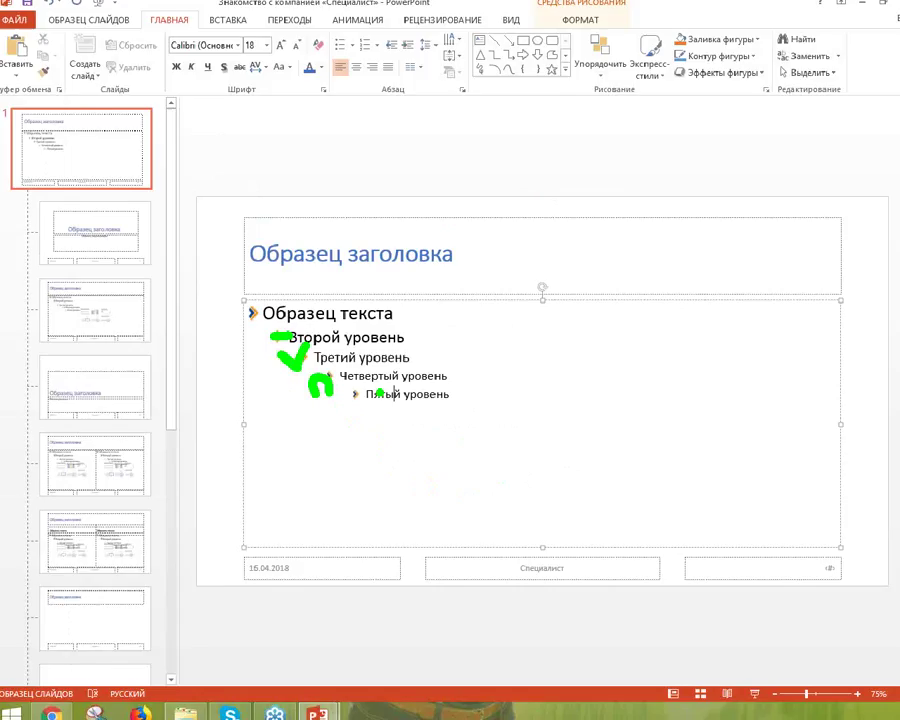
pyautogui.press('Escape')
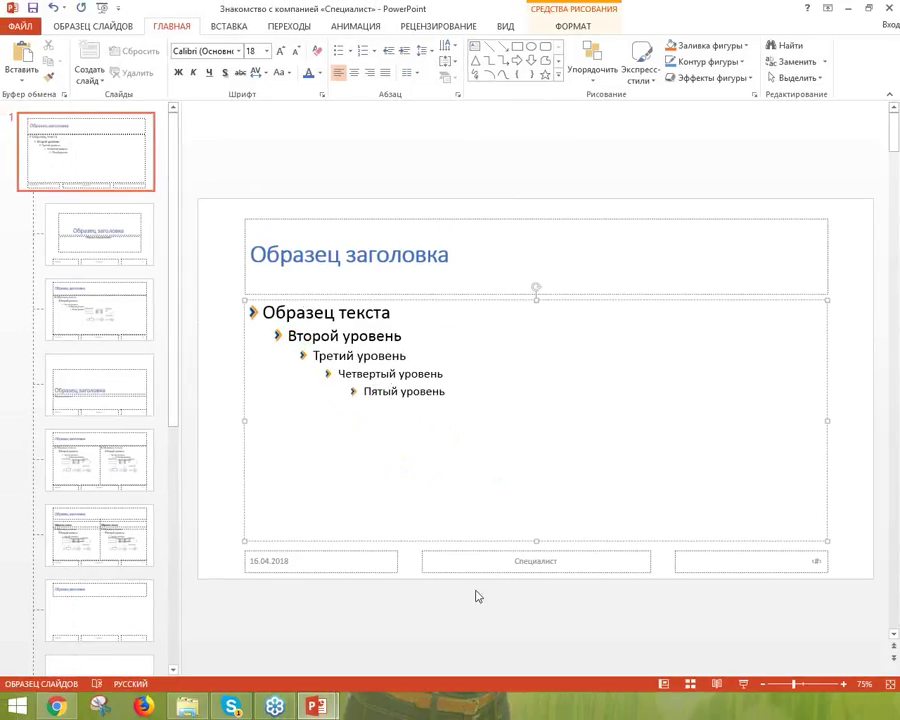
# Color all three master footer placeholders blue.
pyautogui.moveTo(212, 506); pyautogui.dragTo(867, 592)
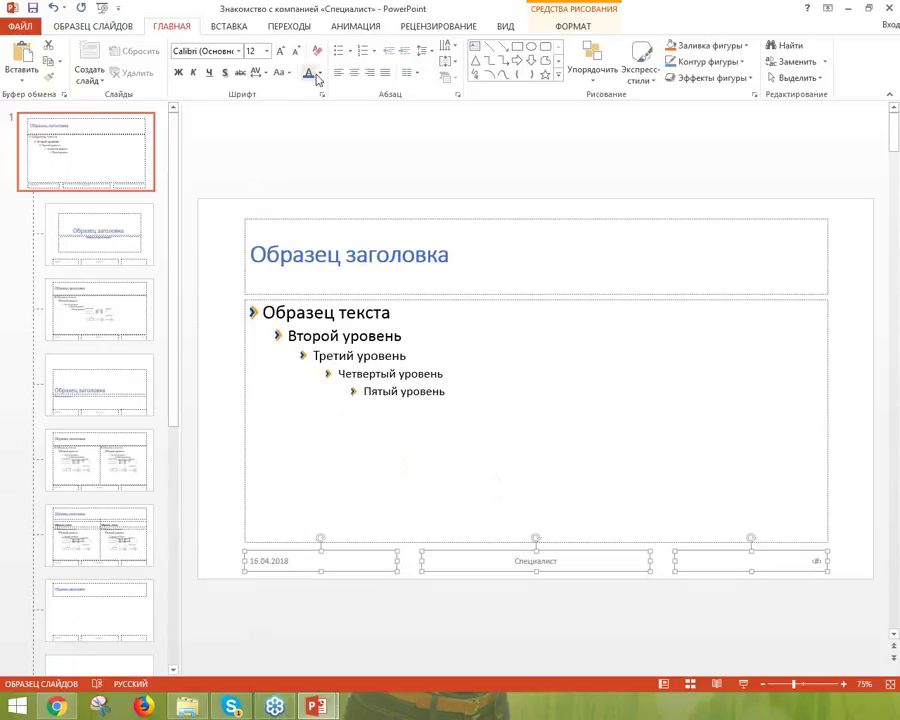
pyautogui.click(309, 74)
pyautogui.click(836, 450)
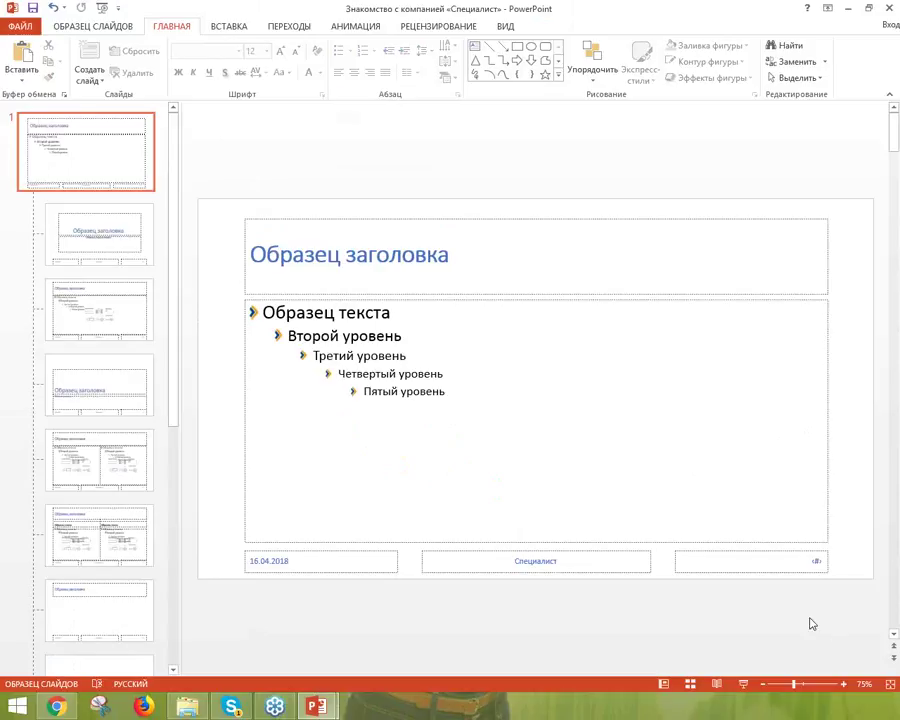
# Set the slide-number placeholder font size to 20 point.
pyautogui.click(816, 563)
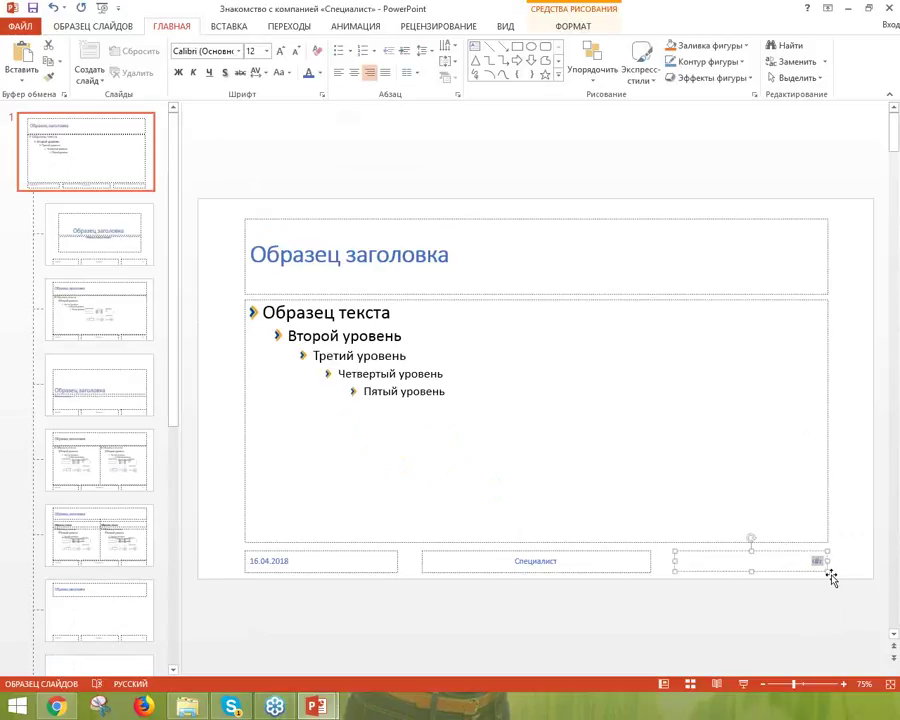
pyautogui.scroll(5, 826, 576)
pyautogui.scroll(1, 571, 540)
pyautogui.write('20')
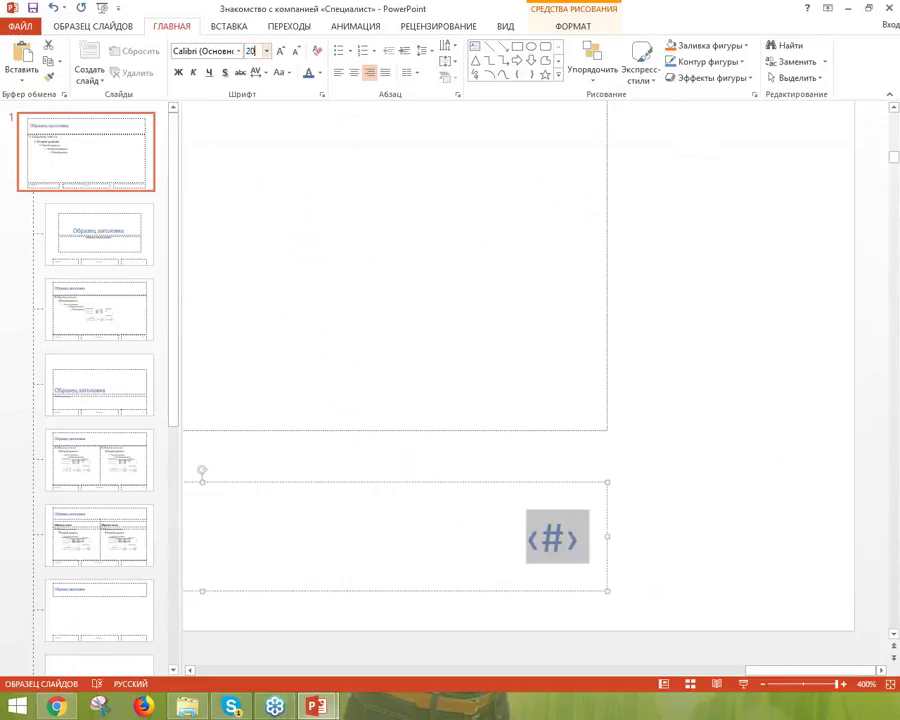
pyautogui.press('Return')
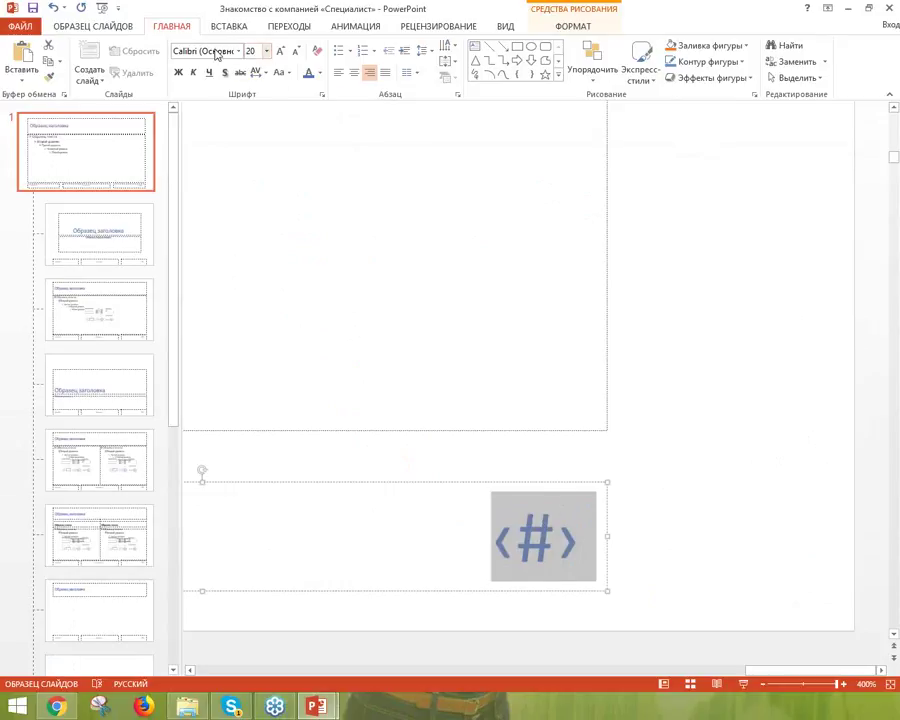
pyautogui.click(650, 382)
pyautogui.scroll(-5, 647, 405)
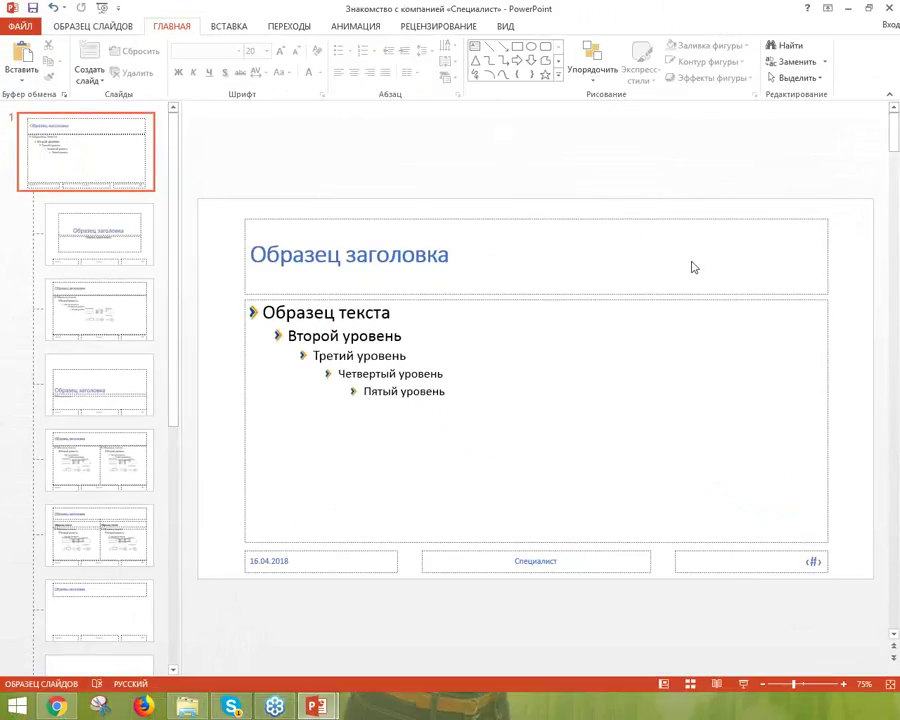
# Bring up the slide master's shortcut menu and the Slide Master tools.
pyautogui.rightClick(106, 155)
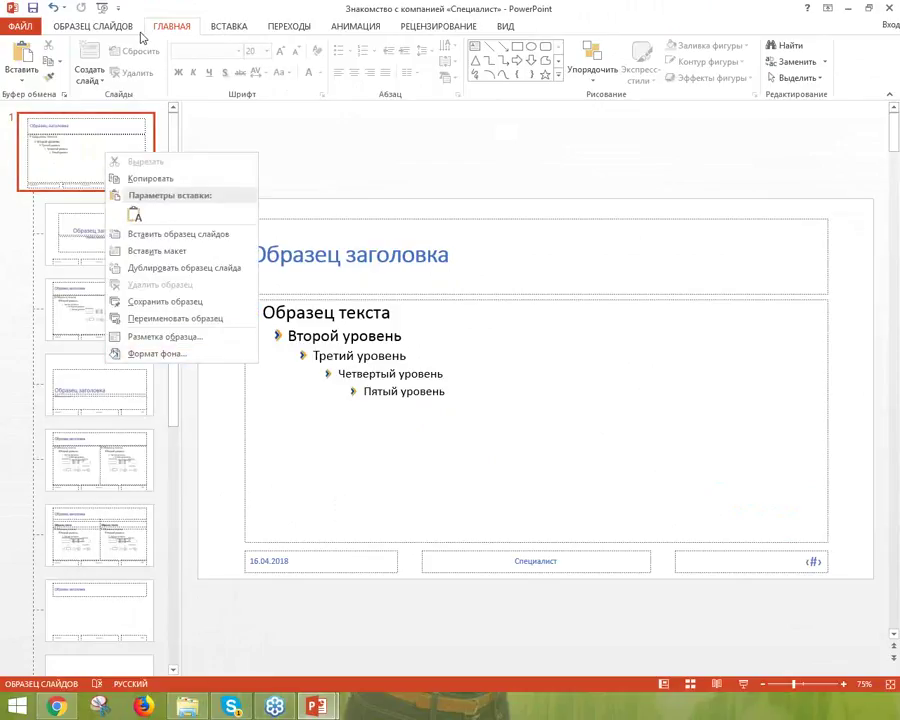
pyautogui.click(95, 26)
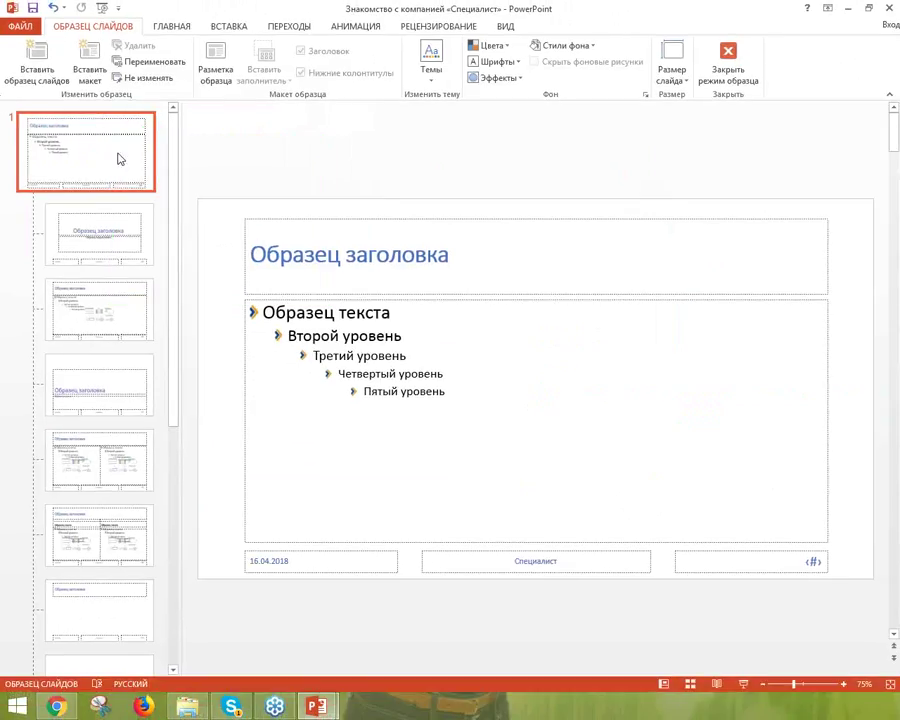
pyautogui.rightClick(120, 157)
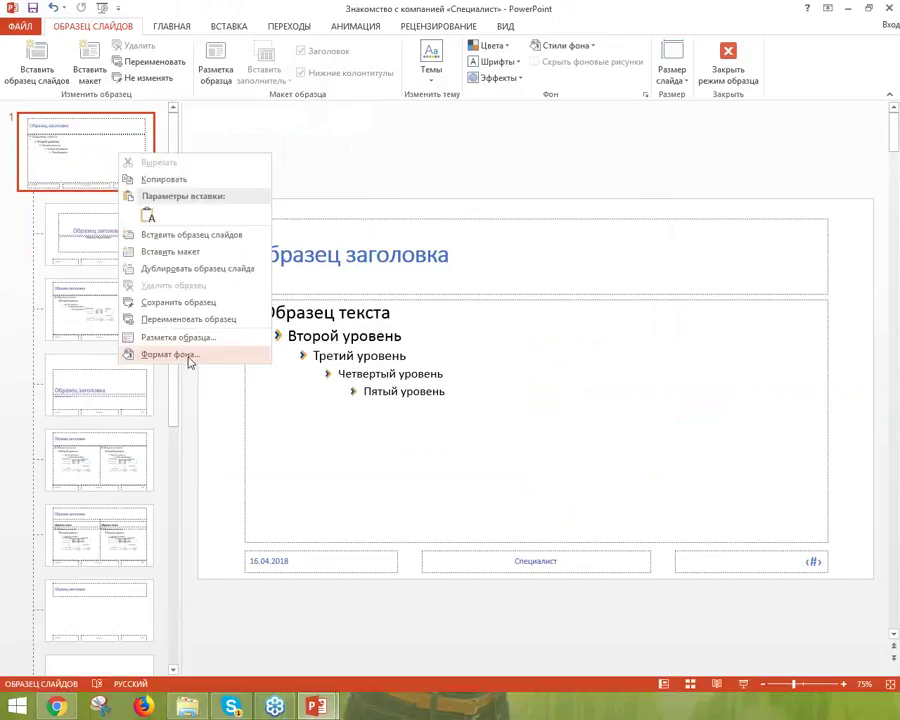
pyautogui.press('Escape')
# In Format Background, try light grey solid, gradient and pattern fills, then choose picture or texture fill.
pyautogui.click(645, 94)
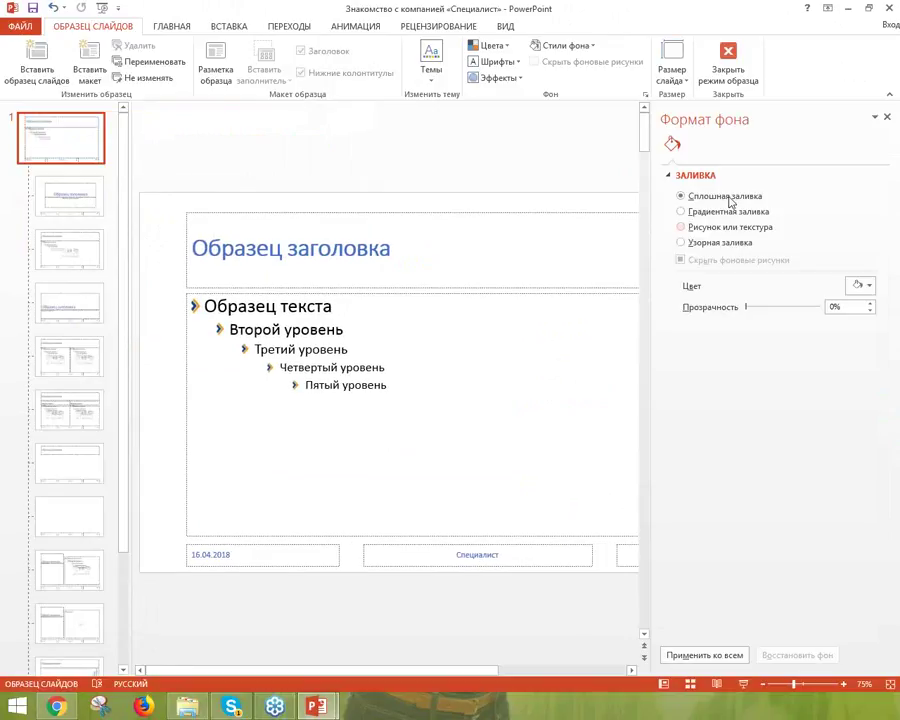
pyautogui.click(860, 286)
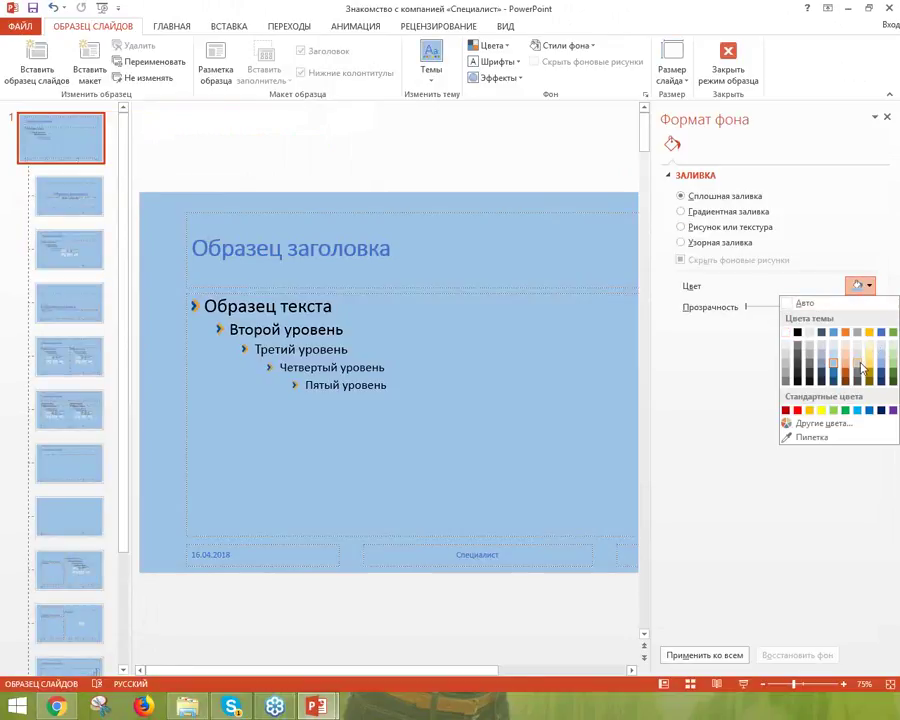
pyautogui.click(785, 367)
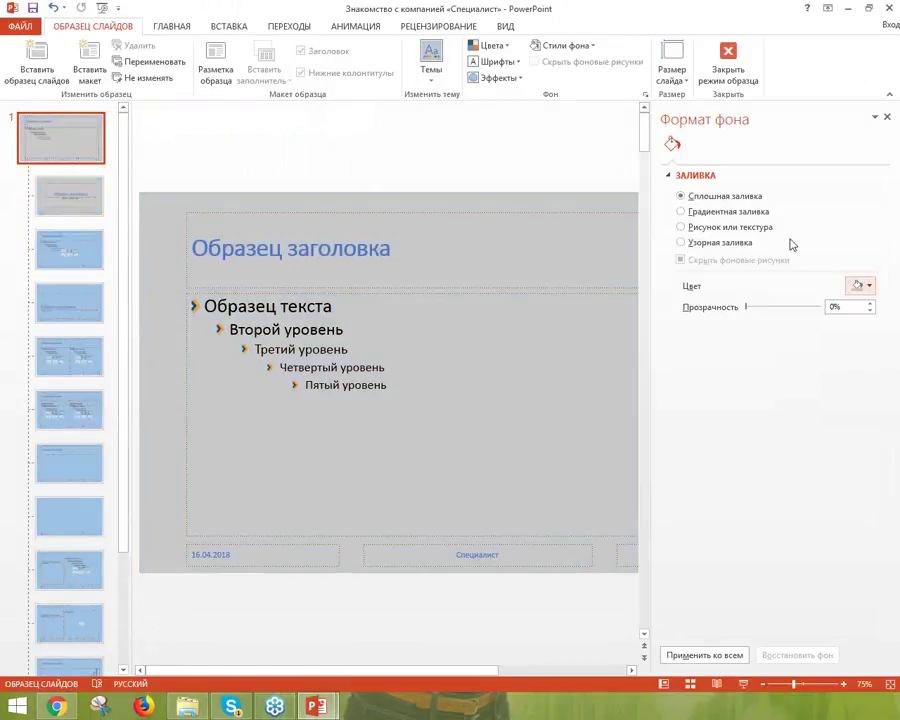
pyautogui.click(718, 211)
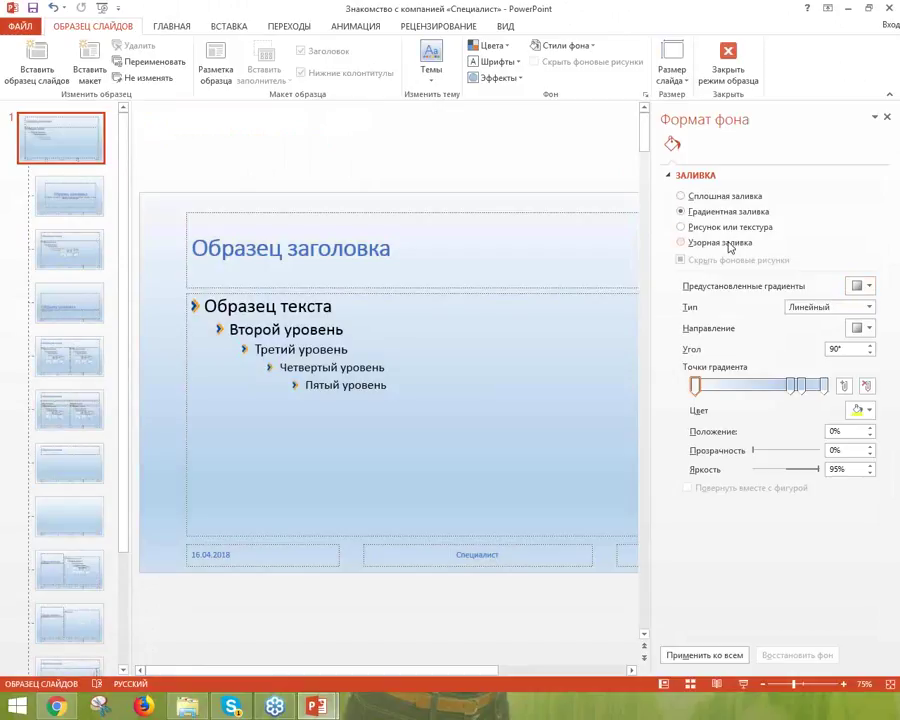
pyautogui.click(728, 243)
pyautogui.click(730, 227)
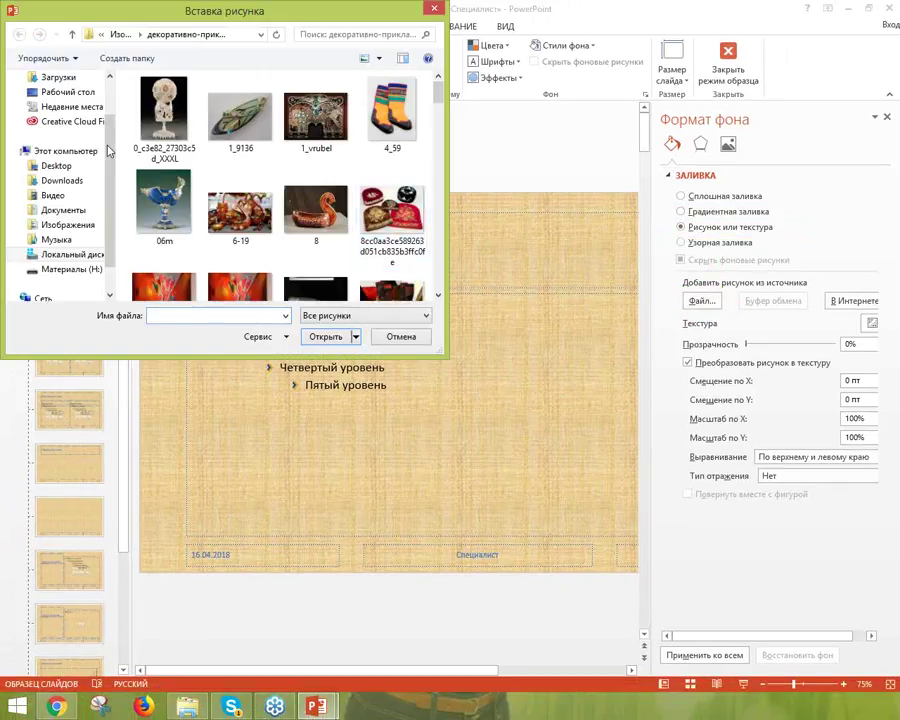
# Insert the grey swoosh image fon2 from H:\Семинар PowerPoint Slide_Master as the master background.
pyautogui.click(70, 270)
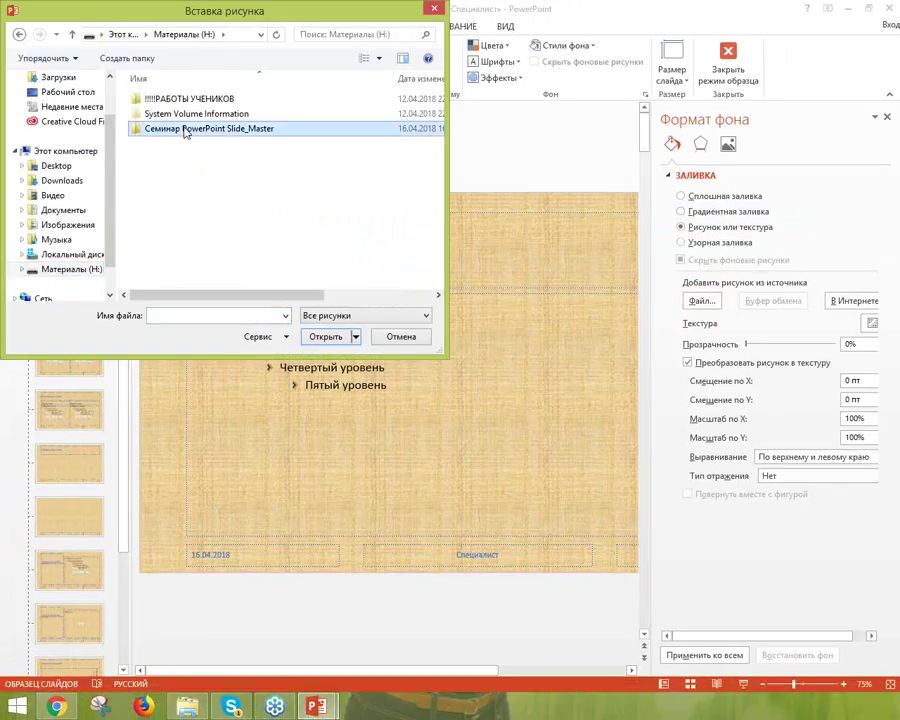
pyautogui.doubleClick(185, 130)
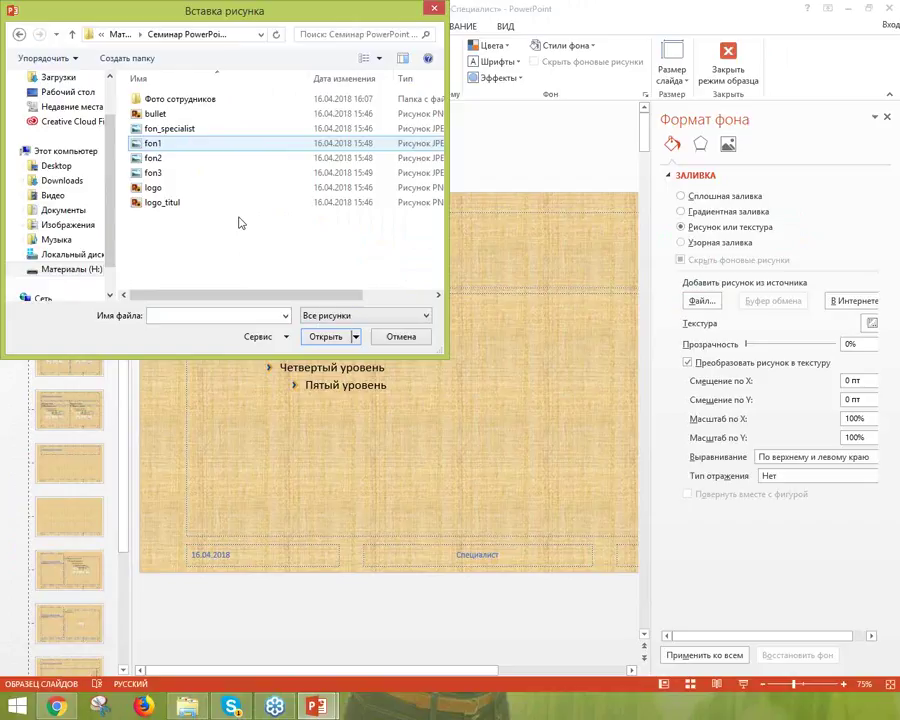
pyautogui.click(165, 143)
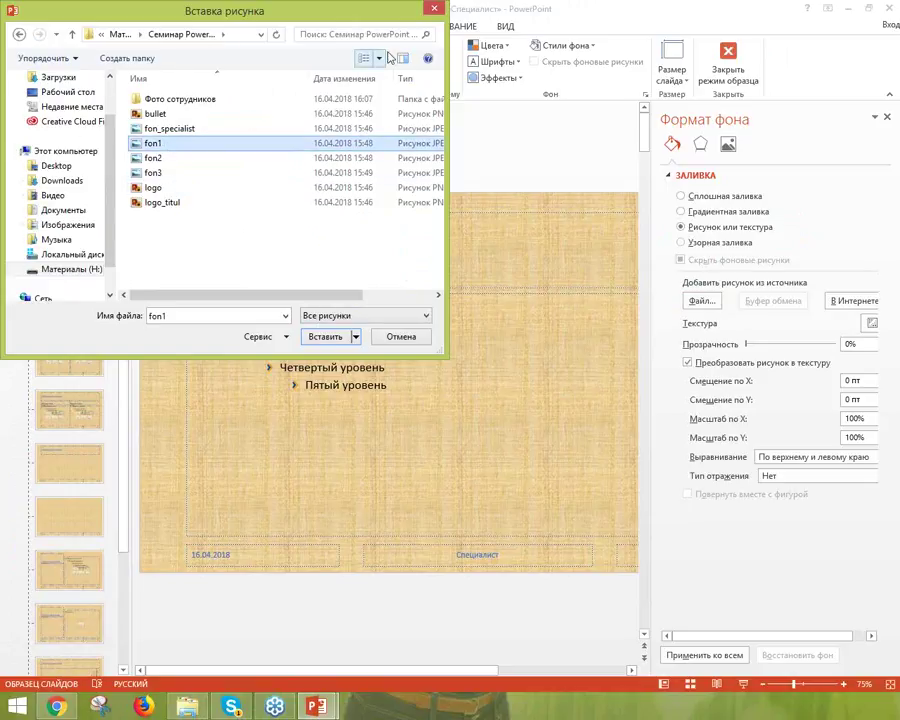
pyautogui.click(380, 60)
pyautogui.click(438, 64)
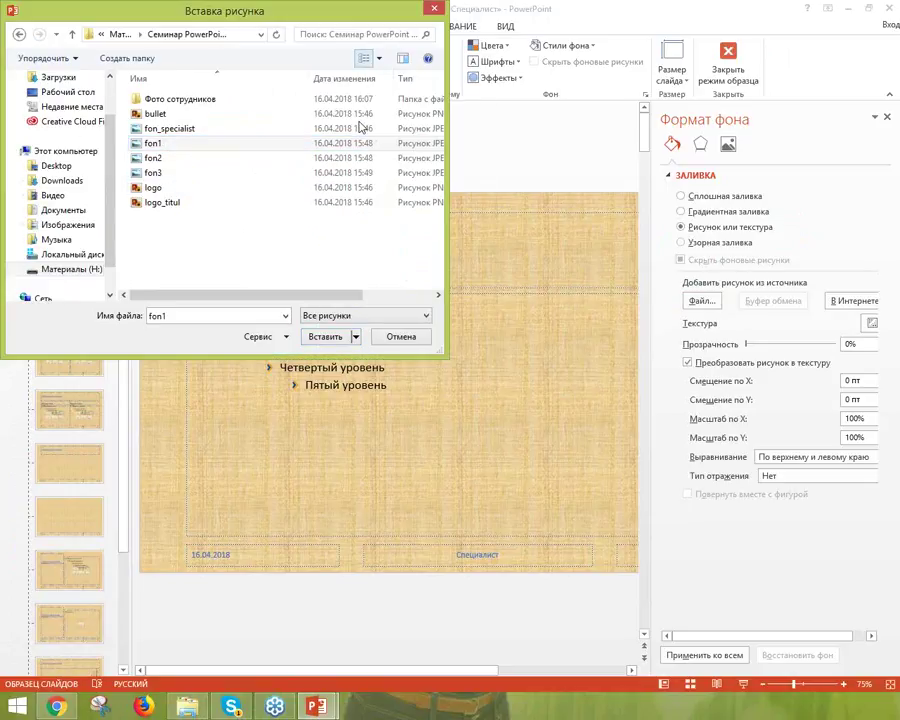
pyautogui.click(370, 118)
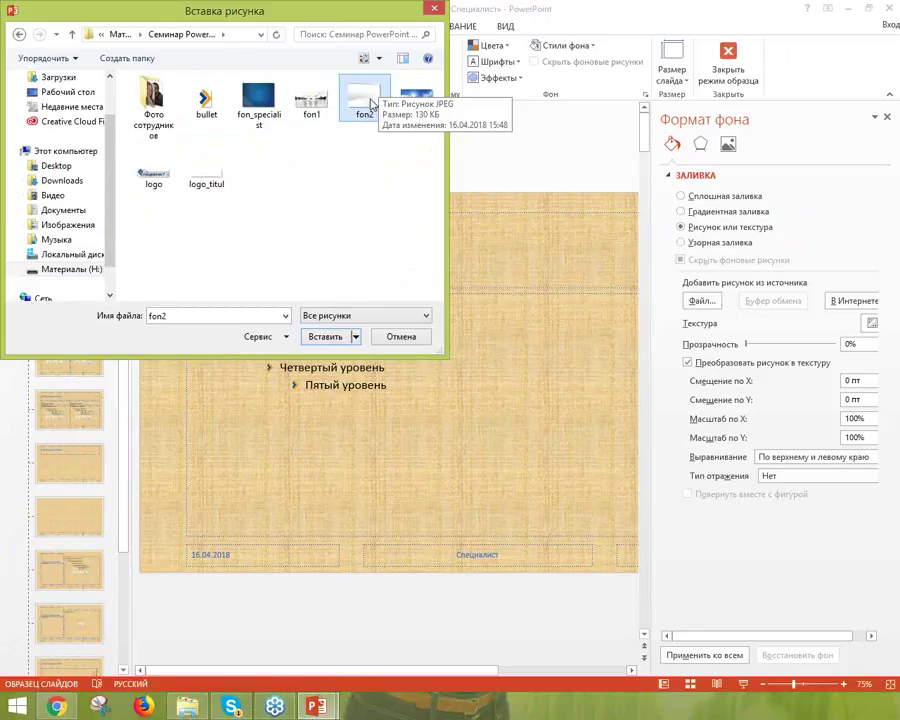
pyautogui.doubleClick(366, 100)
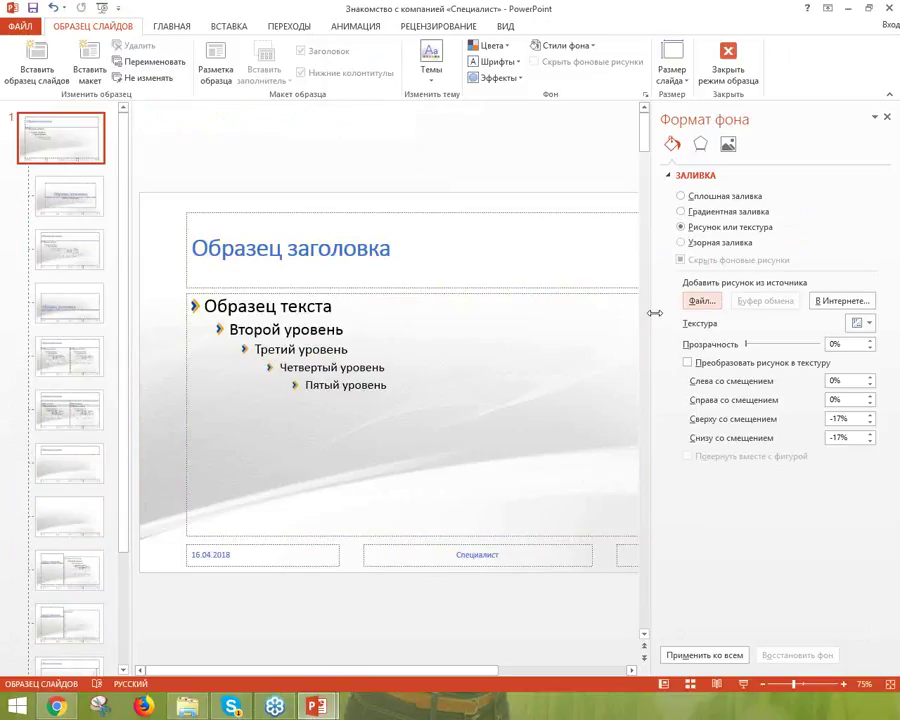
# Set the background picture's top and bottom offsets to 0%.
pyautogui.moveTo(654, 313)
pyautogui.mouseDown()
pyautogui.moveTo(705, 311)
pyautogui.moveTo(574, 307)
pyautogui.mouseUp()
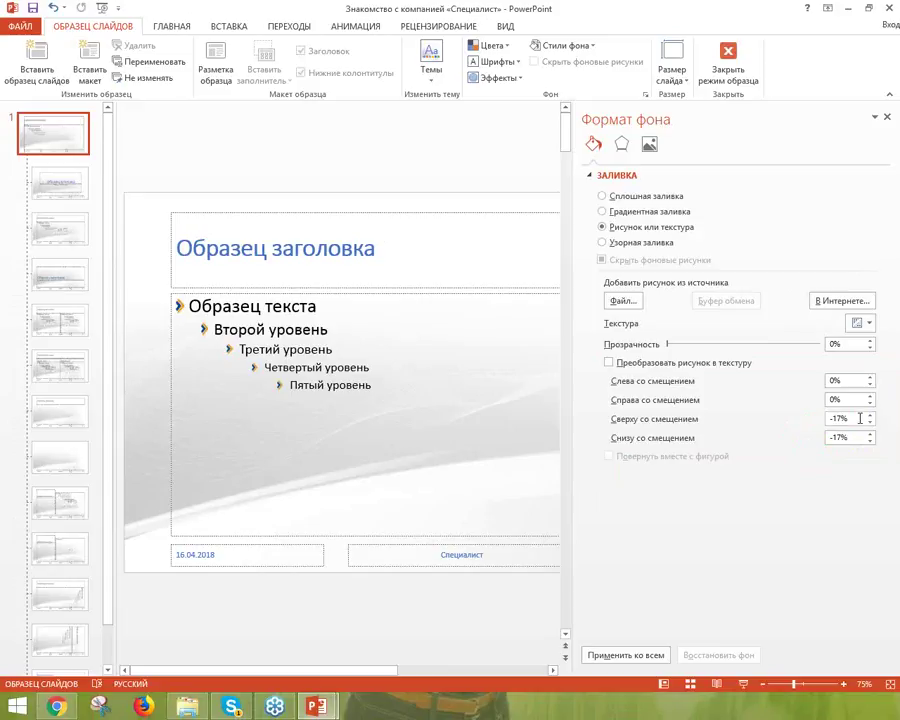
pyautogui.moveTo(824, 418); pyautogui.dragTo(866, 436)
pyautogui.write('0')
pyautogui.press('Return')
pyautogui.press('Tab')
pyautogui.write('0')
pyautogui.press('Return')
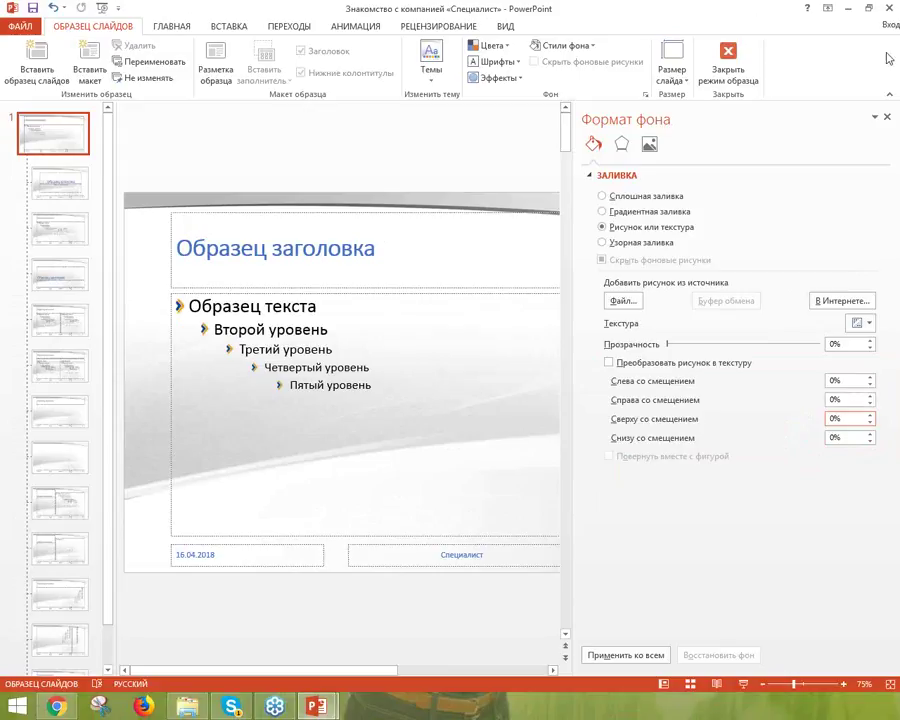
# Insert the 'logo' picture onto the master and drag it into the top-right corner.
pyautogui.click(886, 119)
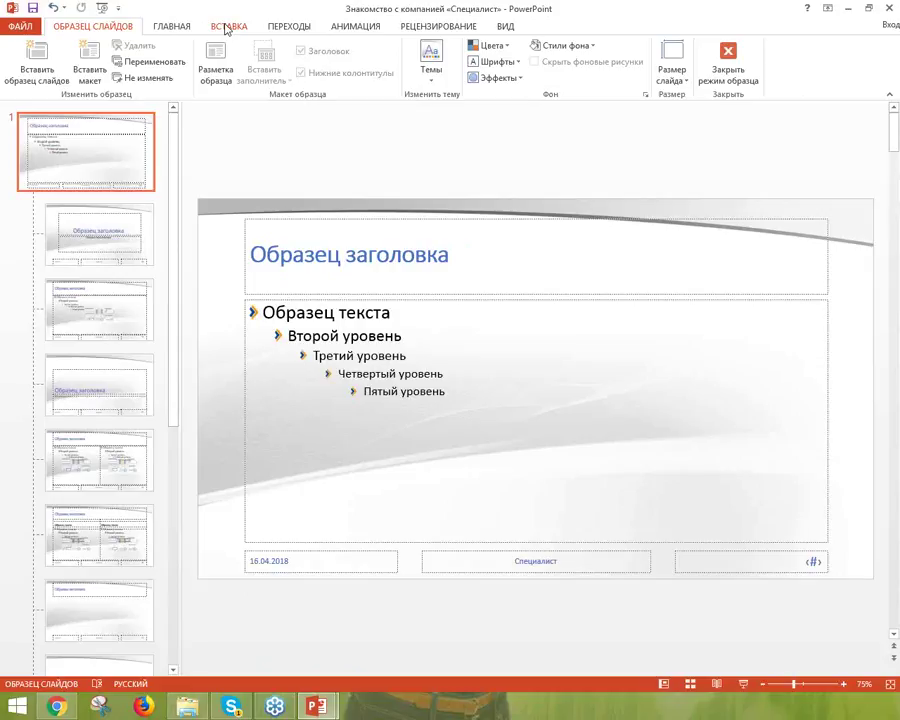
pyautogui.click(226, 27)
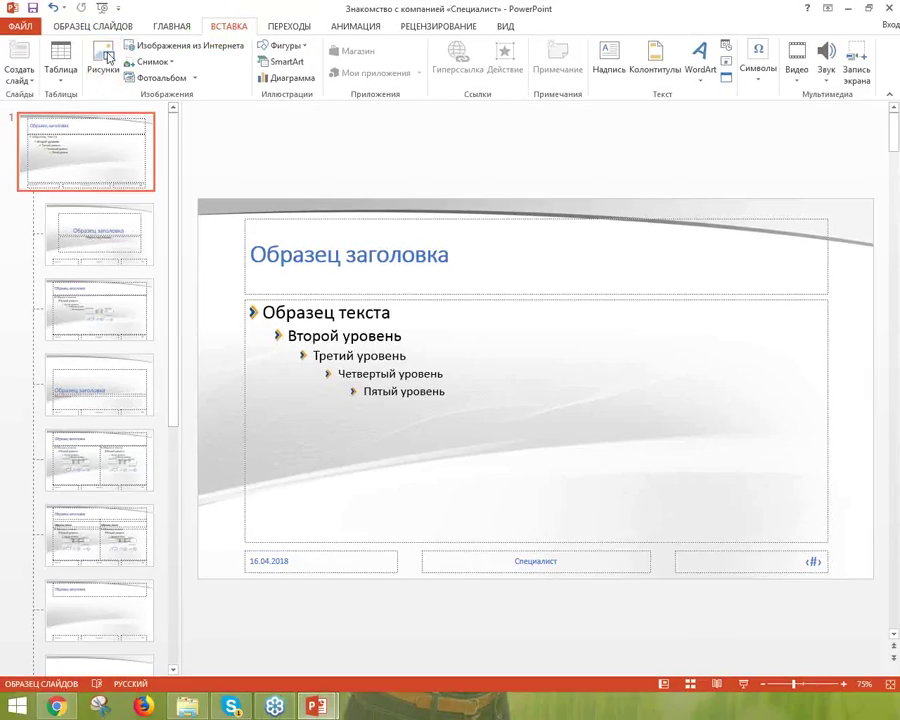
pyautogui.click(108, 57)
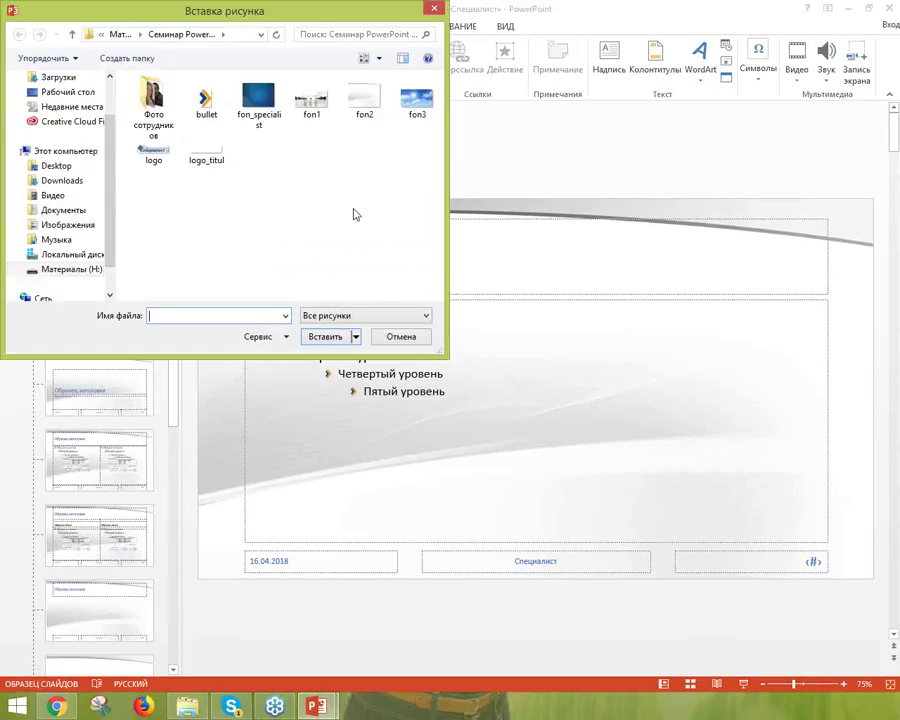
pyautogui.doubleClick(155, 163)
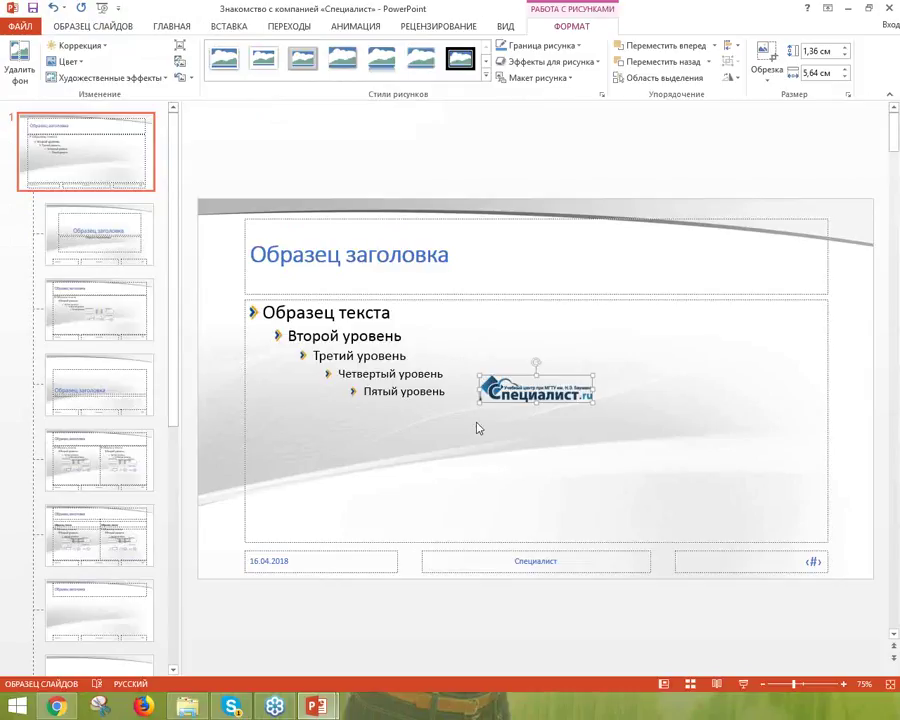
pyautogui.moveTo(530, 390); pyautogui.dragTo(806, 214)
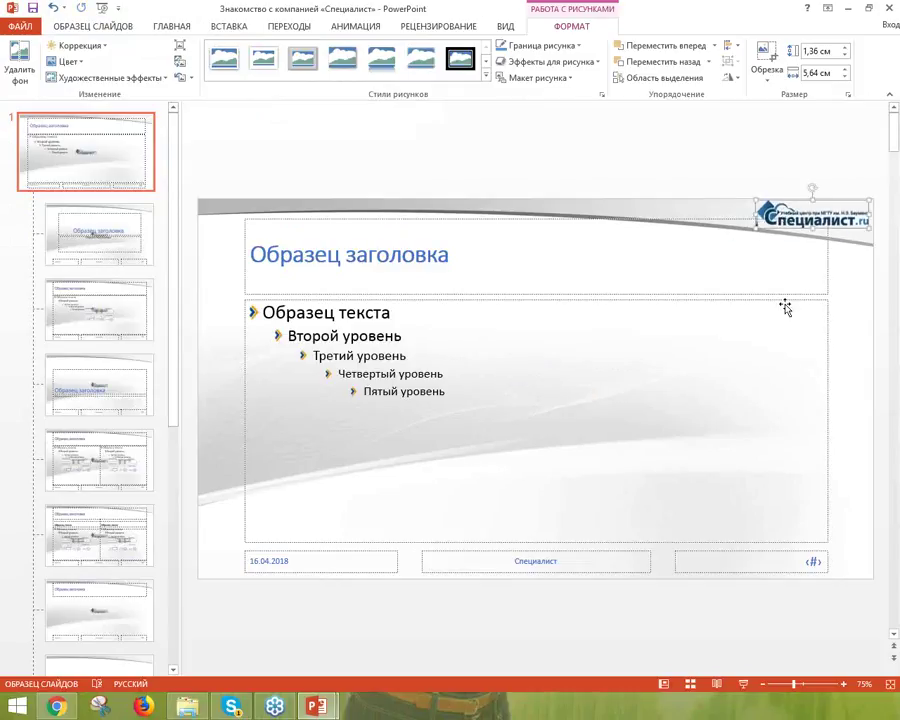
pyautogui.click(735, 225)
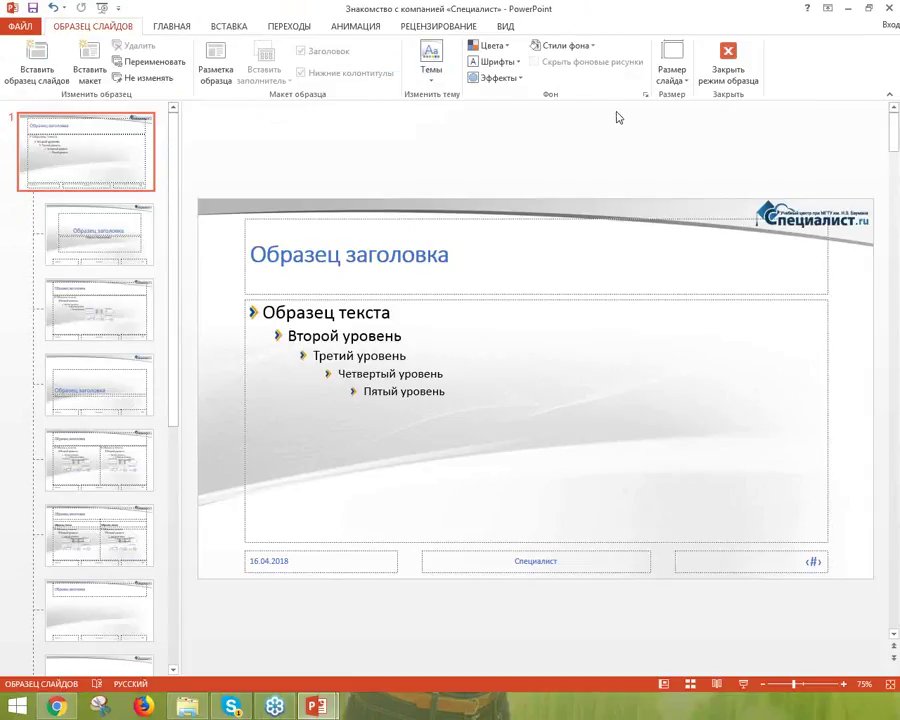
# Add a text box with the author's name and 'Преподаватель МСТ' on a second line.
pyautogui.click(229, 27)
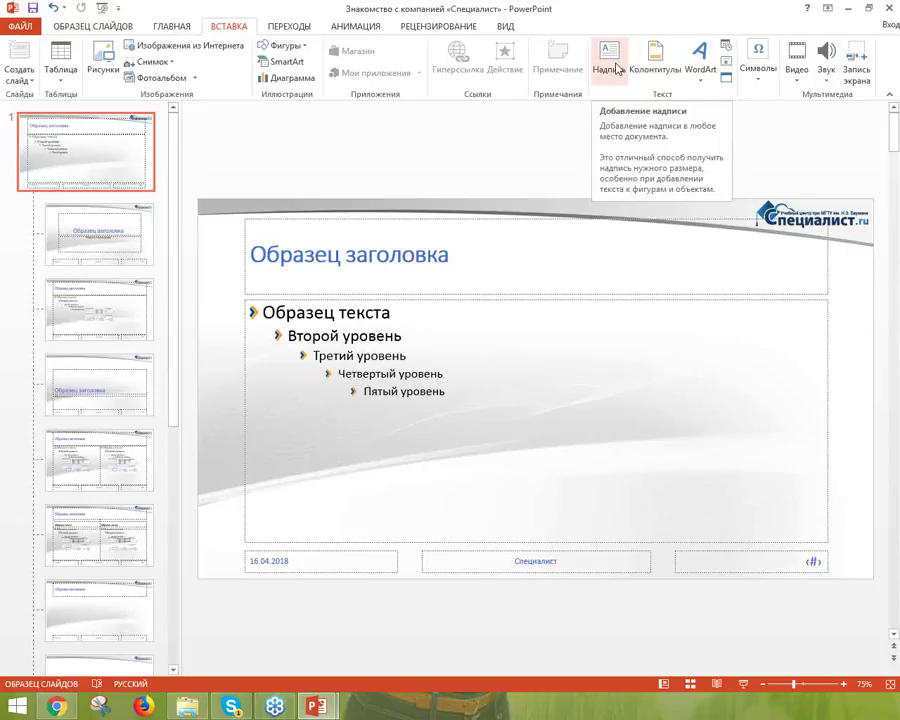
pyautogui.click(610, 64)
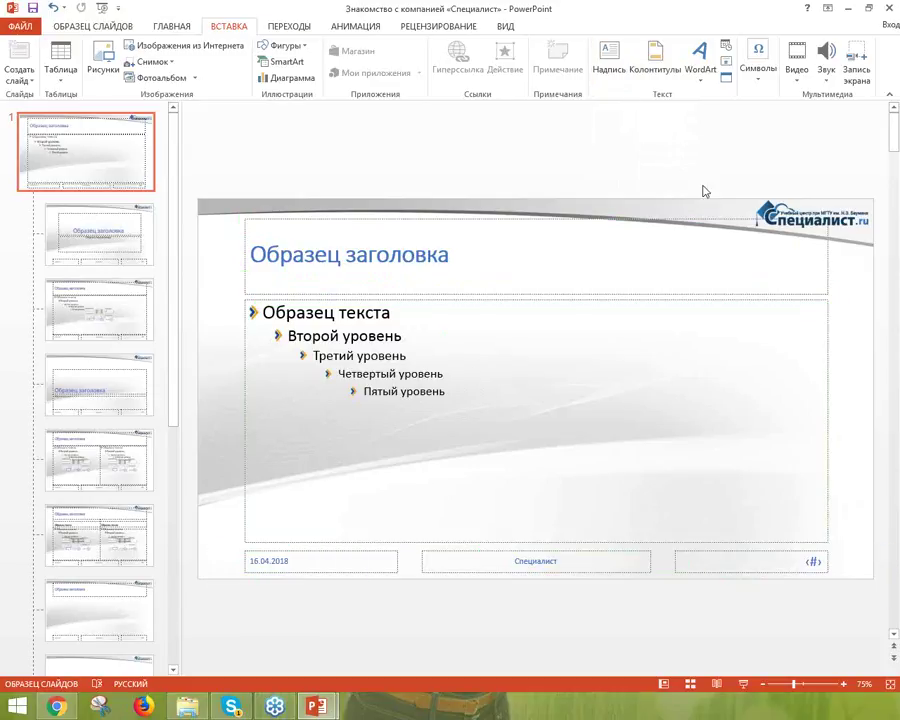
pyautogui.click(610, 62)
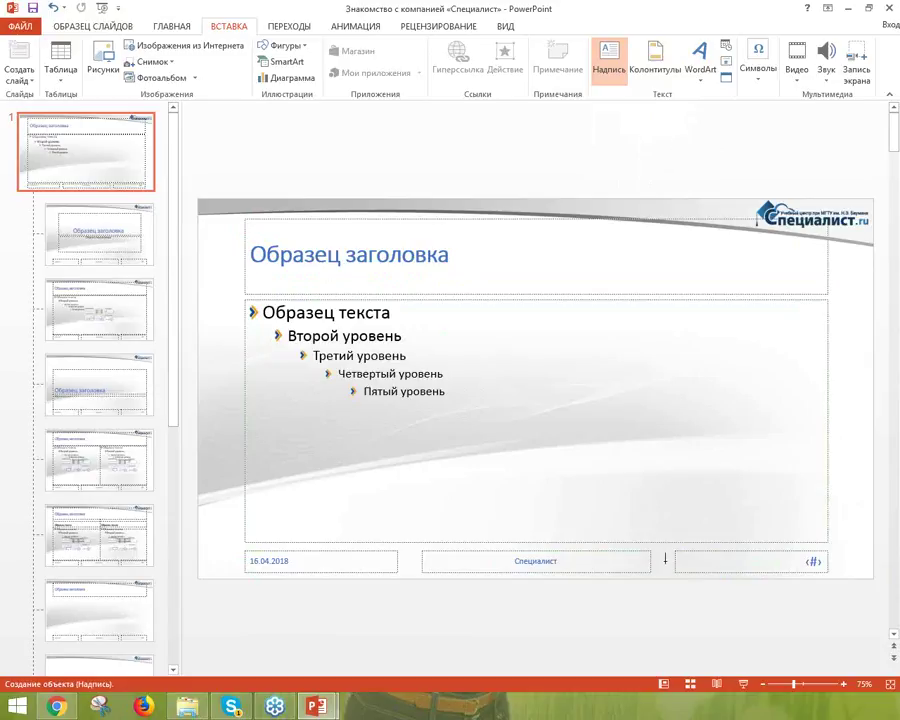
pyautogui.click(634, 141)
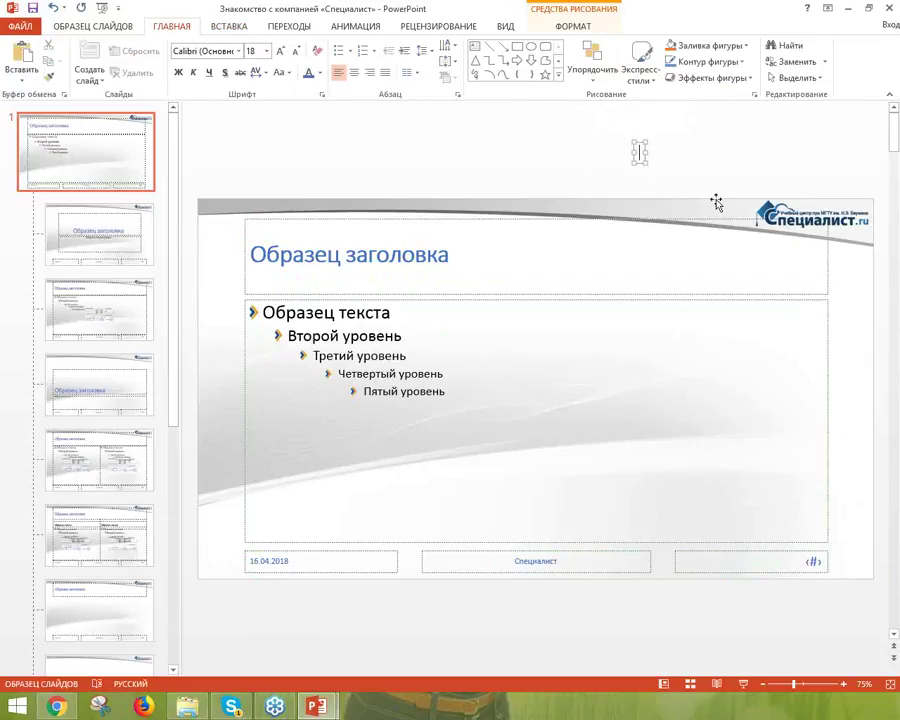
pyautogui.write('Ро')
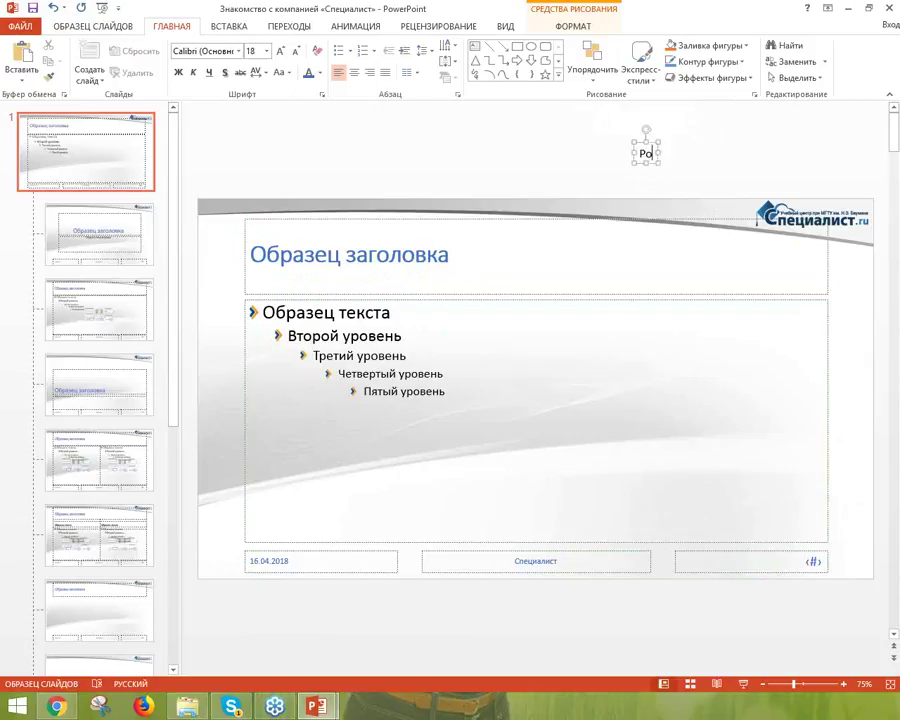
pyautogui.write('манова И.В.')
pyautogui.press('Return')
pyautogui.write('Препод')
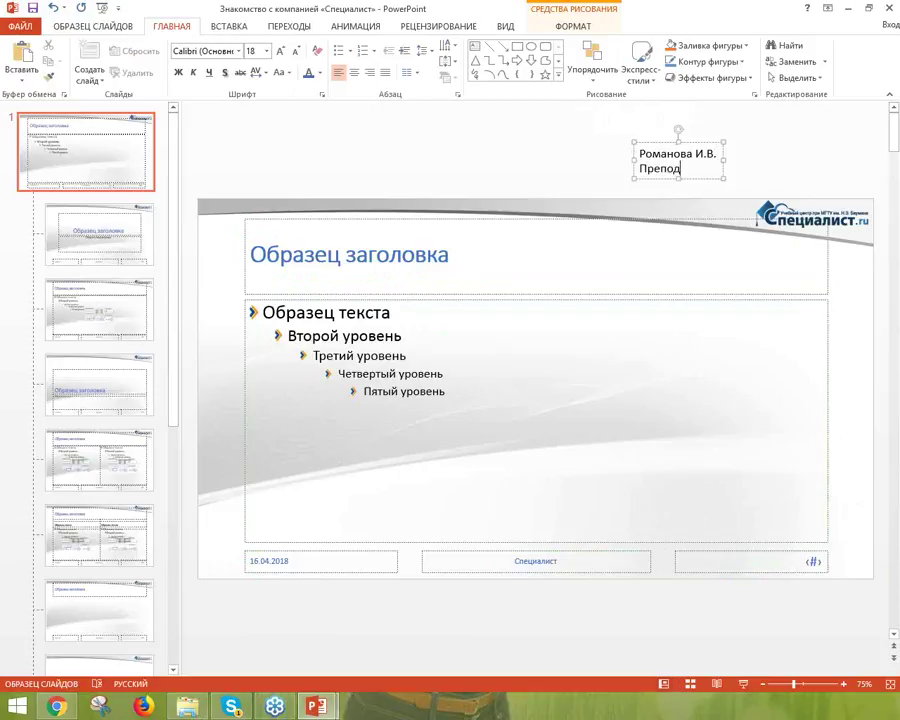
pyautogui.write('вателдд')
pyautogui.press('BackSpace')
pyautogui.press('BackSpace')
pyautogui.write('ь')
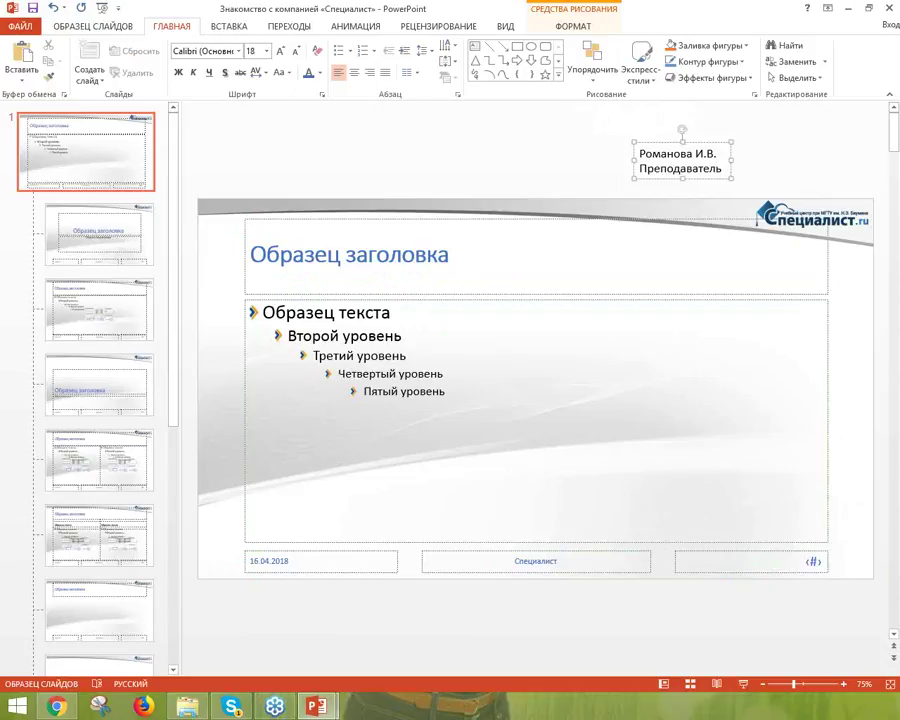
pyautogui.write(' Ь')
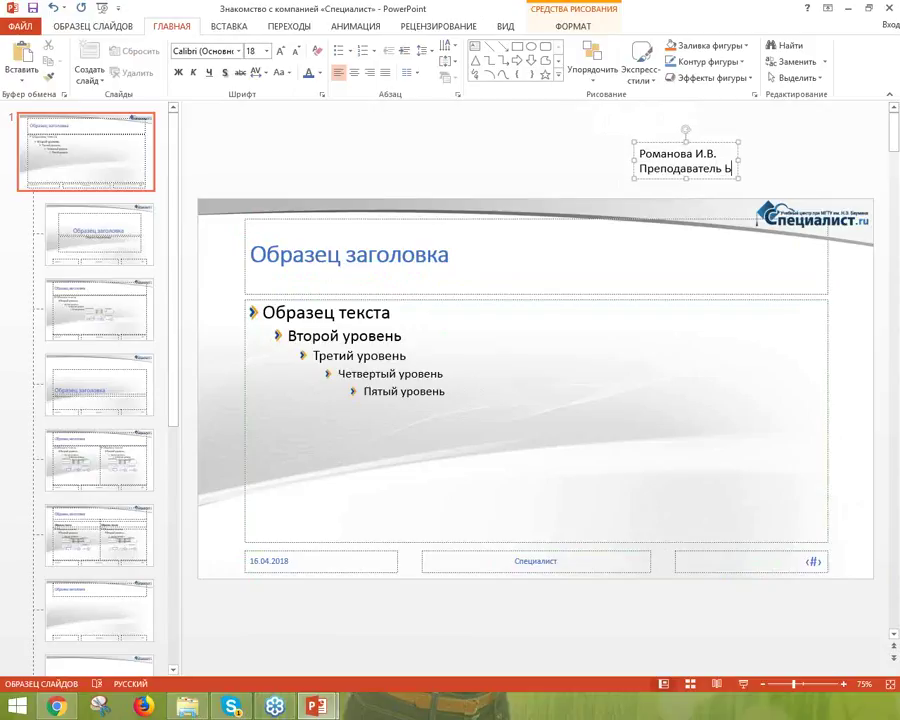
pyautogui.press('BackSpace')
pyautogui.press('BackSpace')
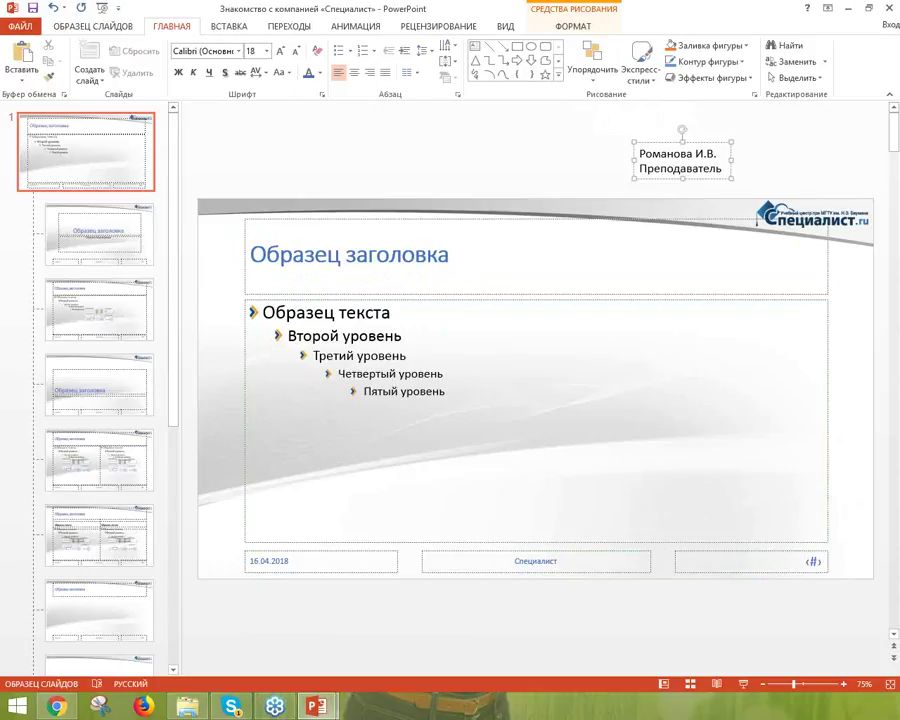
pyautogui.hotkey('alt', 'shift')
pyautogui.write('MCT')
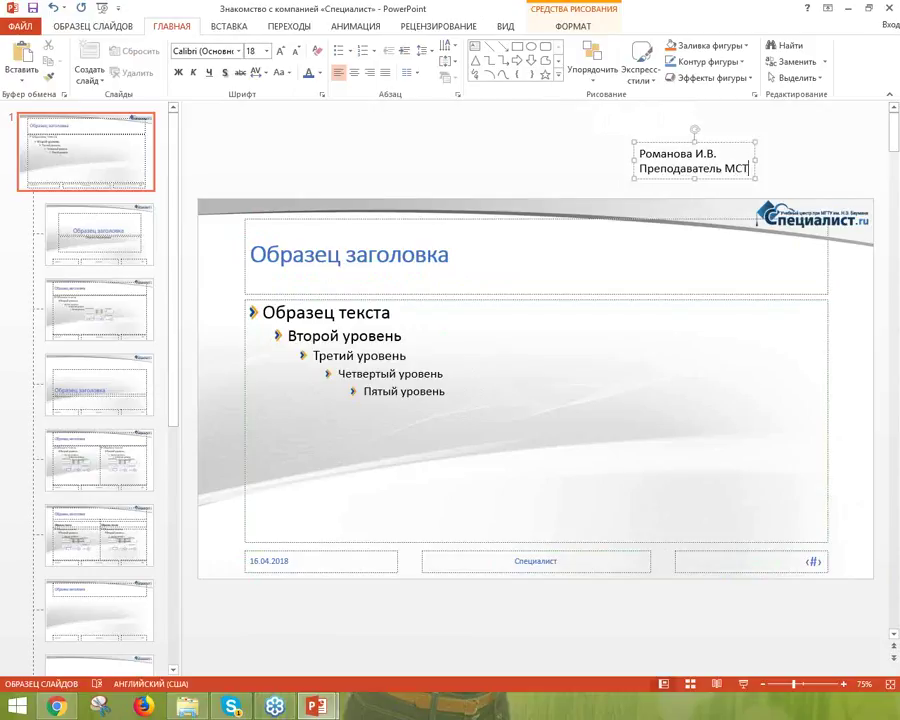
pyautogui.hotkey('alt', 'shift')
# Make the text lighter grey at 12 pt and move the box to the bottom-right footer.
pyautogui.moveTo(752, 169); pyautogui.dragTo(662, 158)
pyautogui.click(309, 73)
pyautogui.hotkey('ctrl', 'shift', 'p')
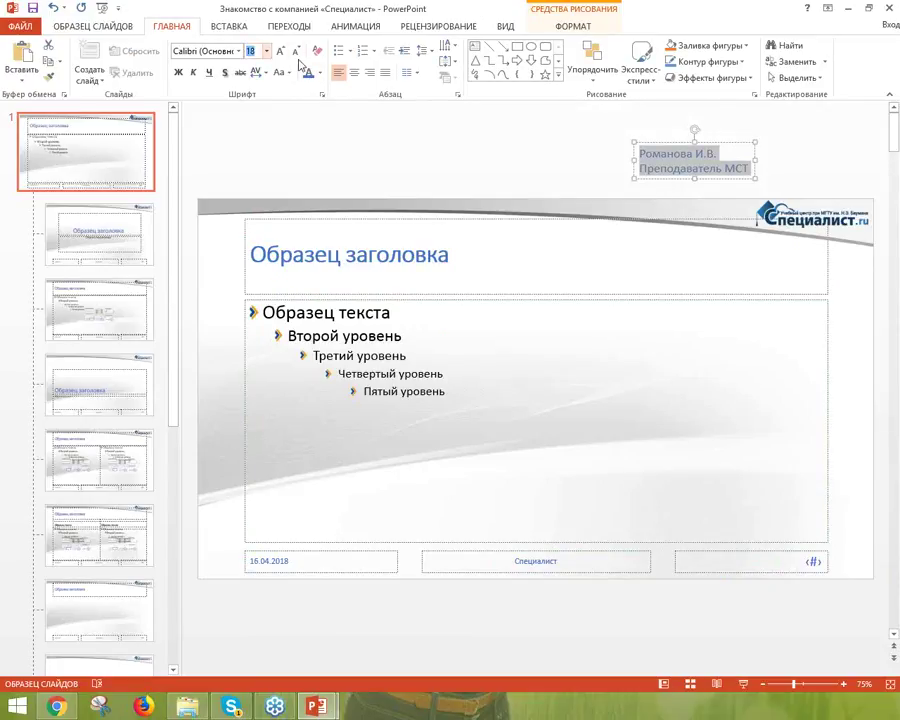
pyautogui.click(259, 50)
pyautogui.write('12')
pyautogui.press('Return')
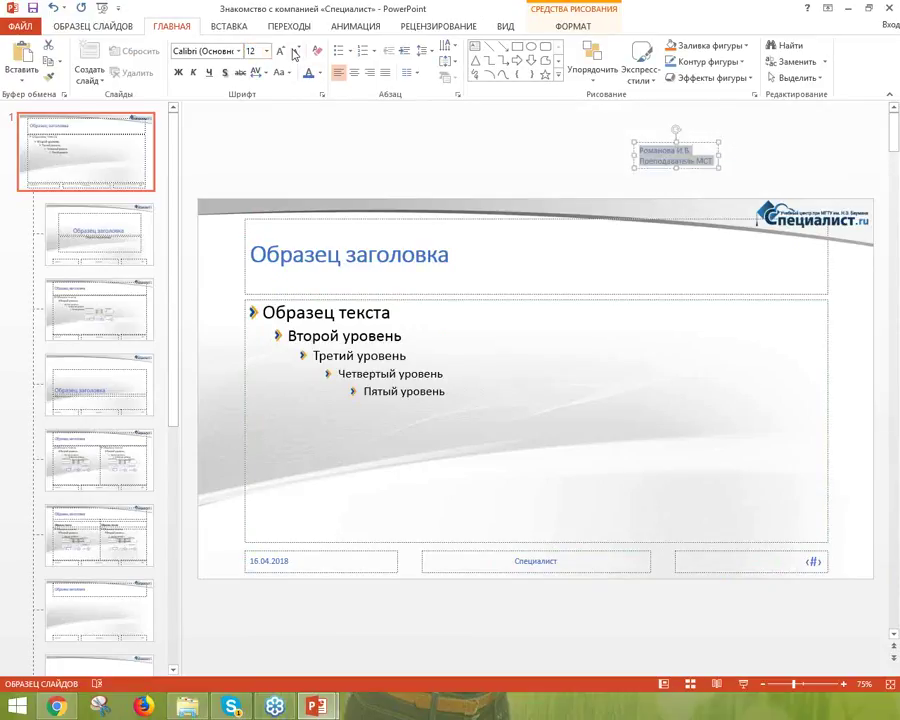
pyautogui.click(707, 337)
pyautogui.moveTo(675, 163)
pyautogui.mouseDown()
pyautogui.moveTo(732, 500)
pyautogui.moveTo(776, 548)
pyautogui.mouseUp()
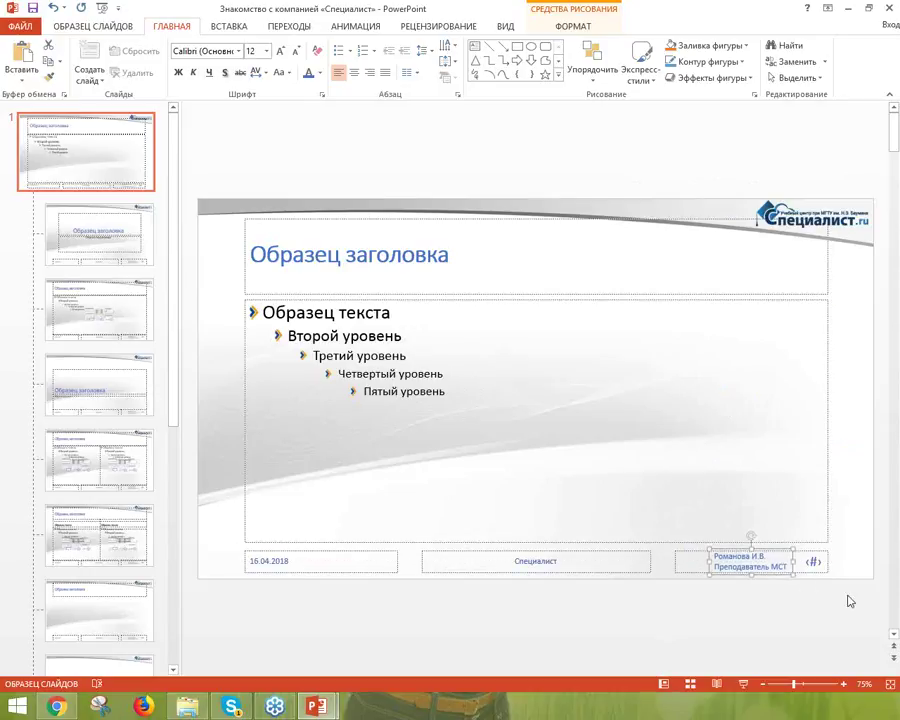
# Return to the slide master and select the author name and title footer box.
pyautogui.scroll(5, 851, 598)
pyautogui.scroll(4, 851, 598)
pyautogui.press('pagedown')
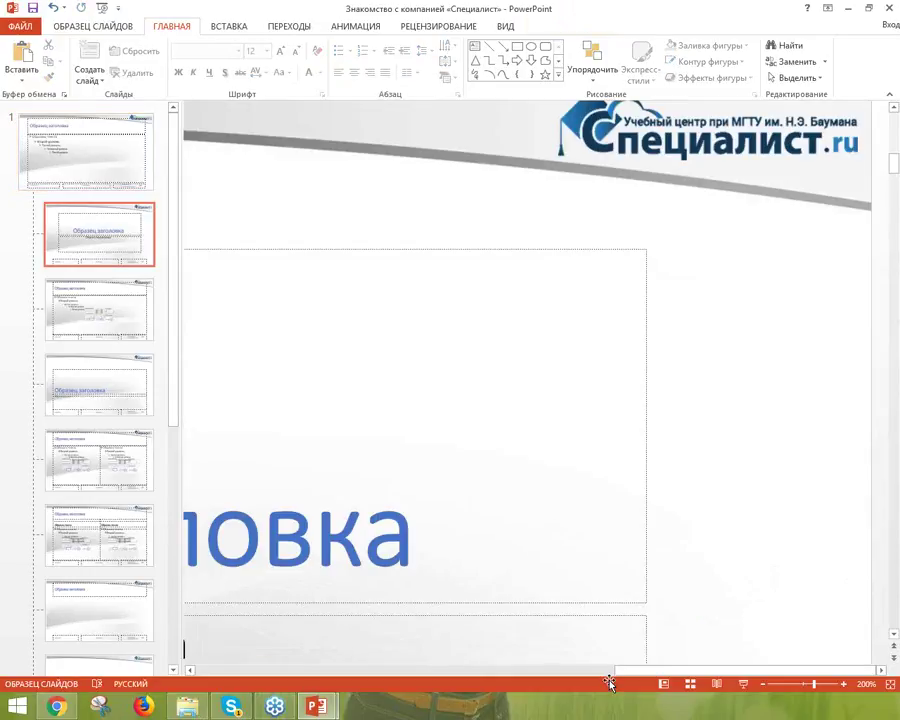
pyautogui.press('pageup')
pyautogui.scroll(-5, 546, 514)
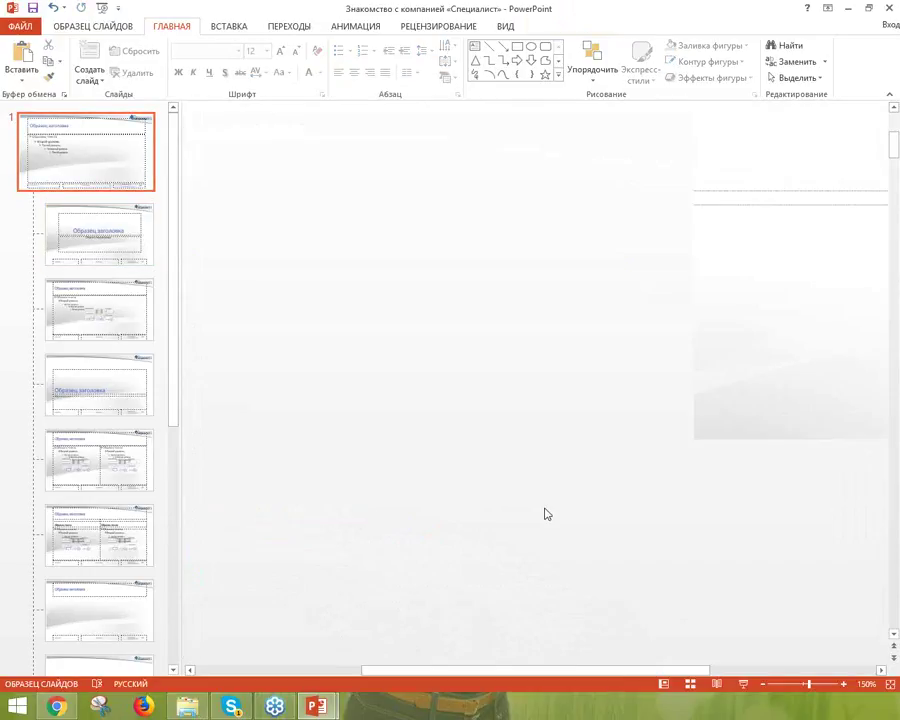
pyautogui.scroll(-5, 554, 518)
pyautogui.click(678, 506)
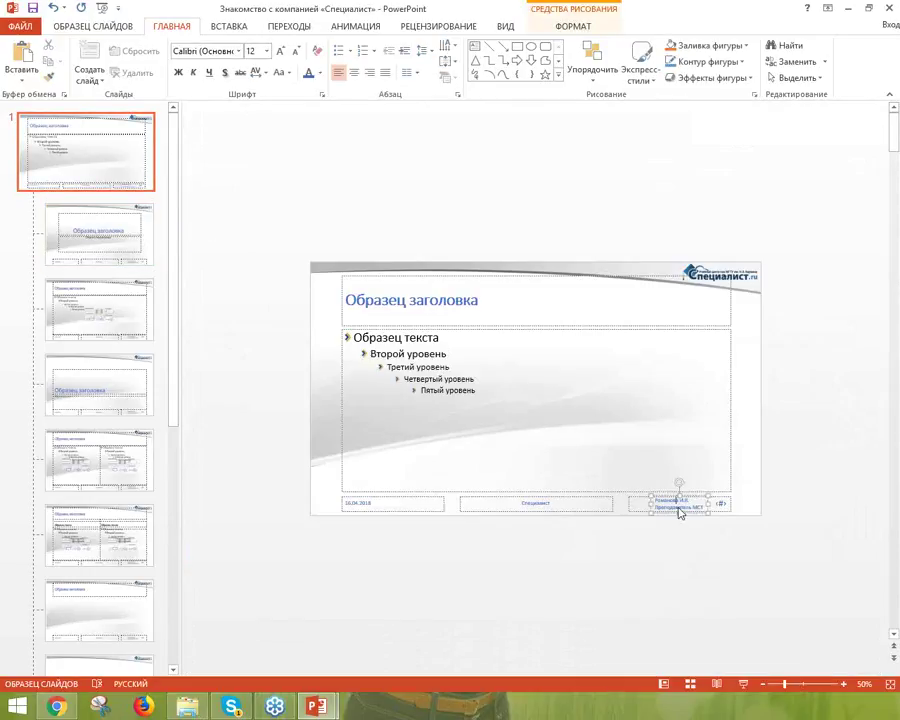
pyautogui.scroll(5, 678, 506)
pyautogui.scroll(5, 730, 630)
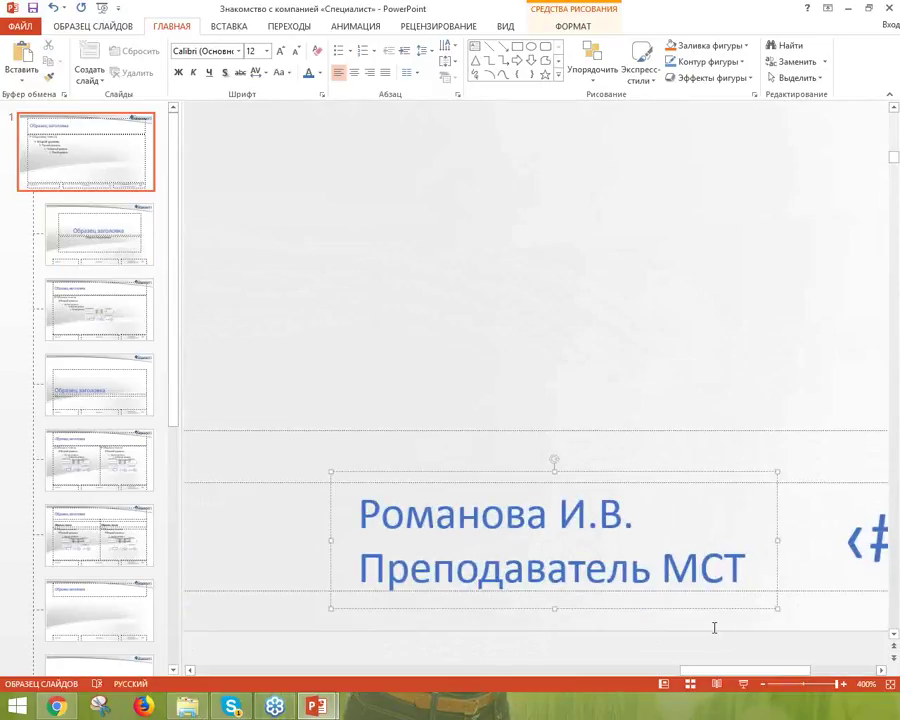
pyautogui.scroll(-1, 714, 627)
# Shrink the slide-number box from the left so it only surrounds ‹#› beside the name text.
pyautogui.click(746, 558)
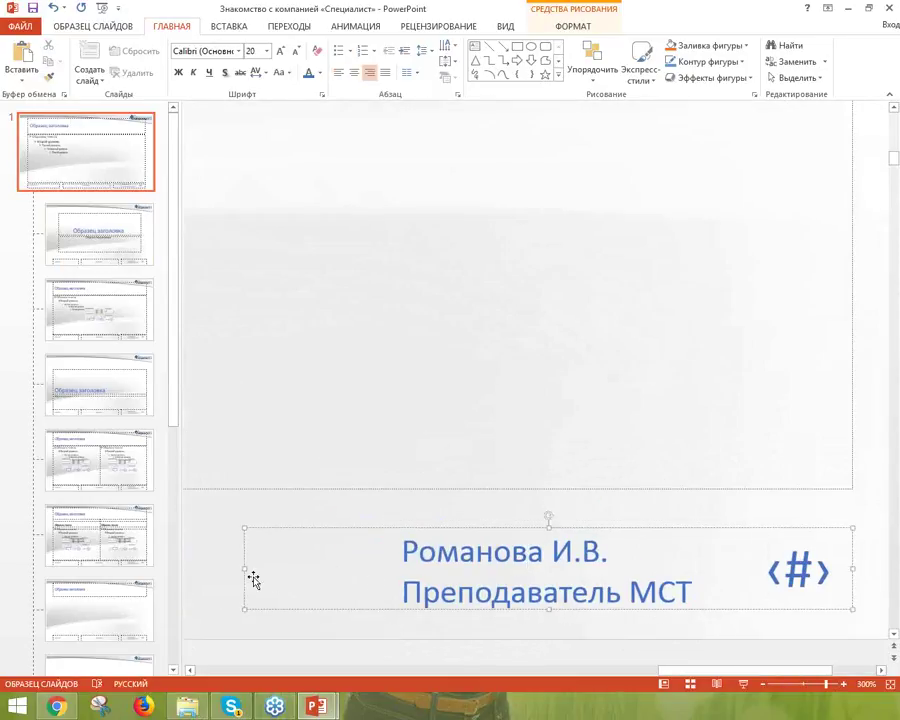
pyautogui.moveTo(243, 570); pyautogui.dragTo(714, 586)
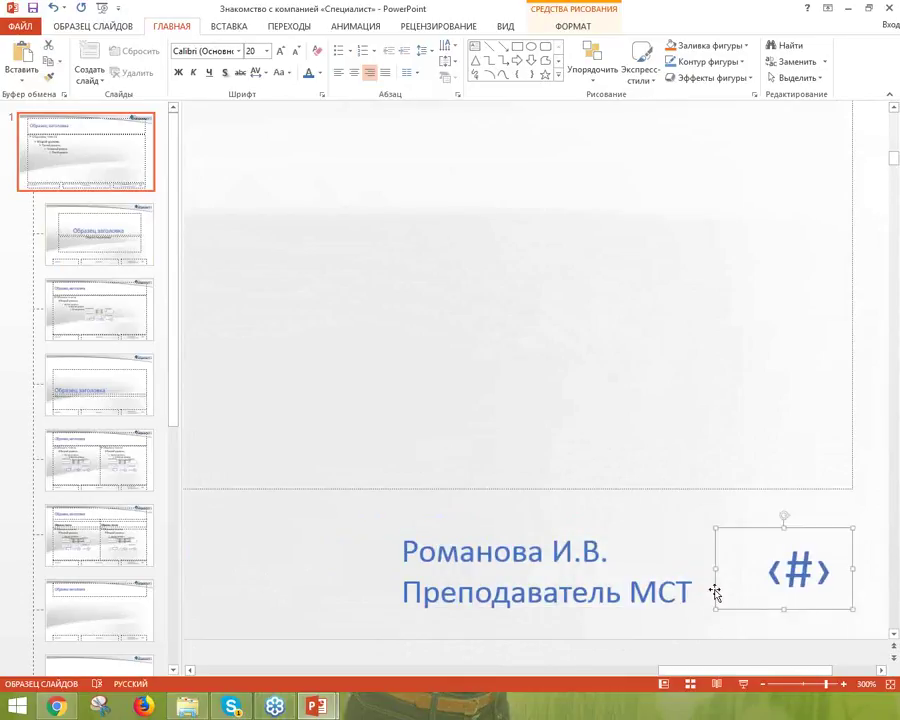
pyautogui.click(628, 592)
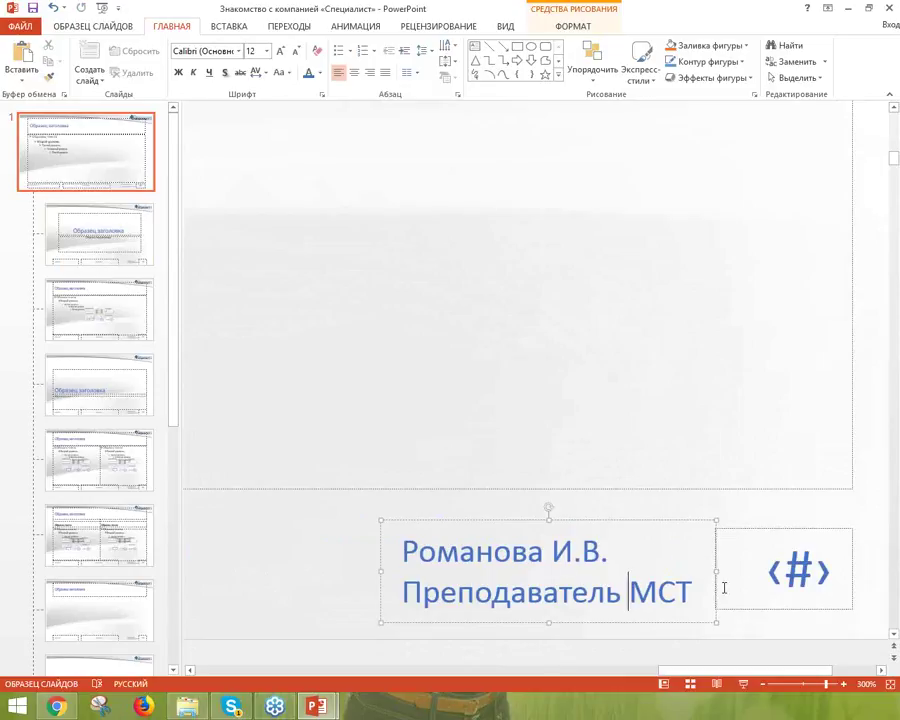
pyautogui.click(334, 567)
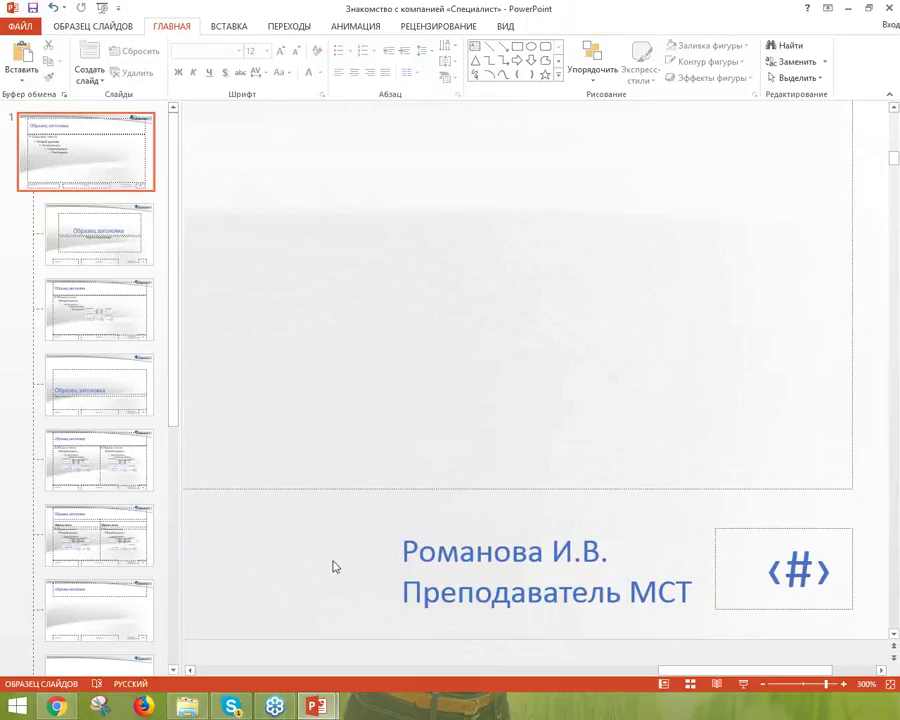
pyautogui.keyDown('ctrl'); pyautogui.scroll(-5, 365, 582); pyautogui.keyUp('ctrl')
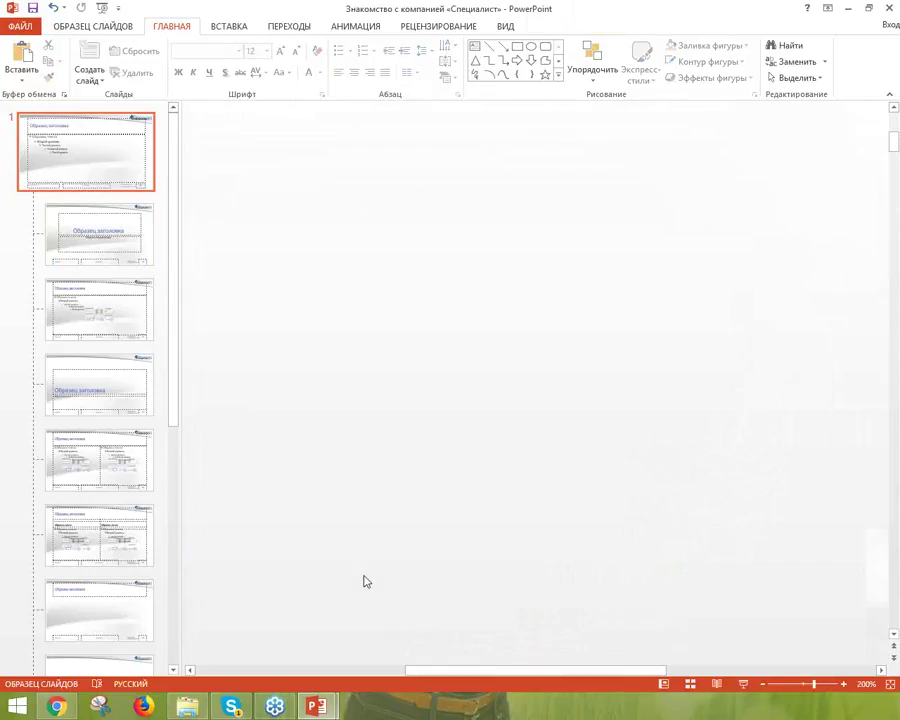
pyautogui.keyDown('ctrl'); pyautogui.scroll(-3, 365, 582); pyautogui.keyUp('ctrl')
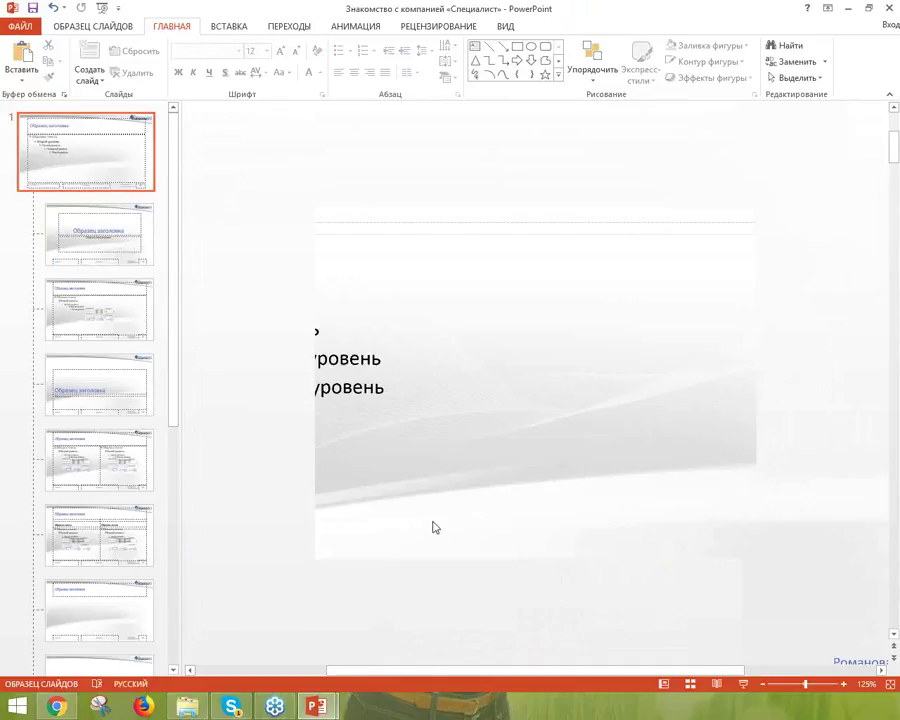
pyautogui.keyDown('ctrl'); pyautogui.scroll(-3, 532, 376); pyautogui.keyUp('ctrl')
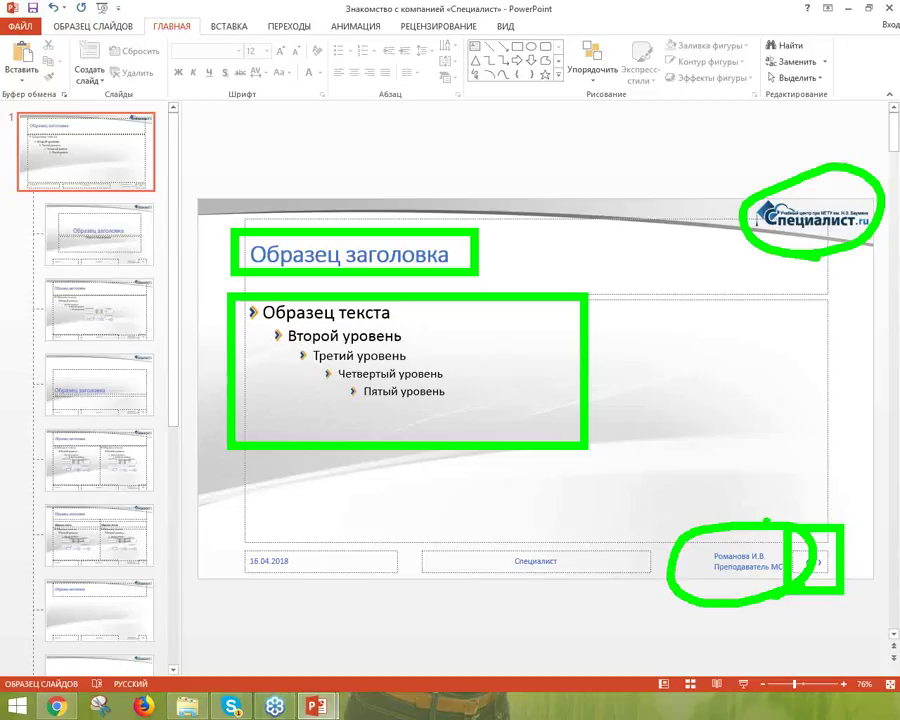
pyautogui.moveTo(864, 312)
pyautogui.mouseDown()
pyautogui.moveTo(862, 337)
pyautogui.moveTo(880, 340)
pyautogui.mouseUp()
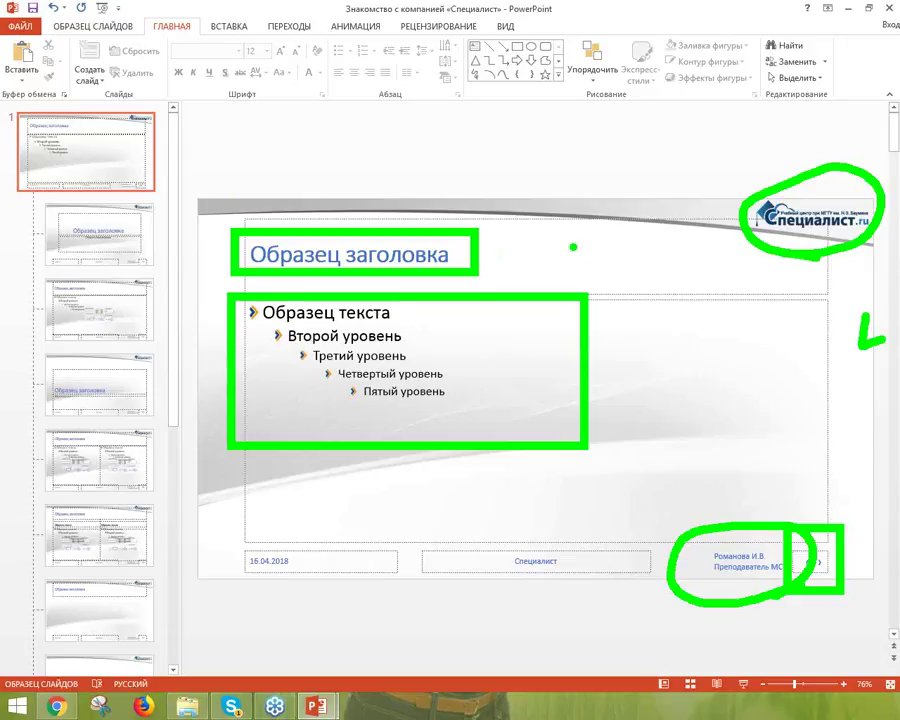
pyautogui.press('Escape')
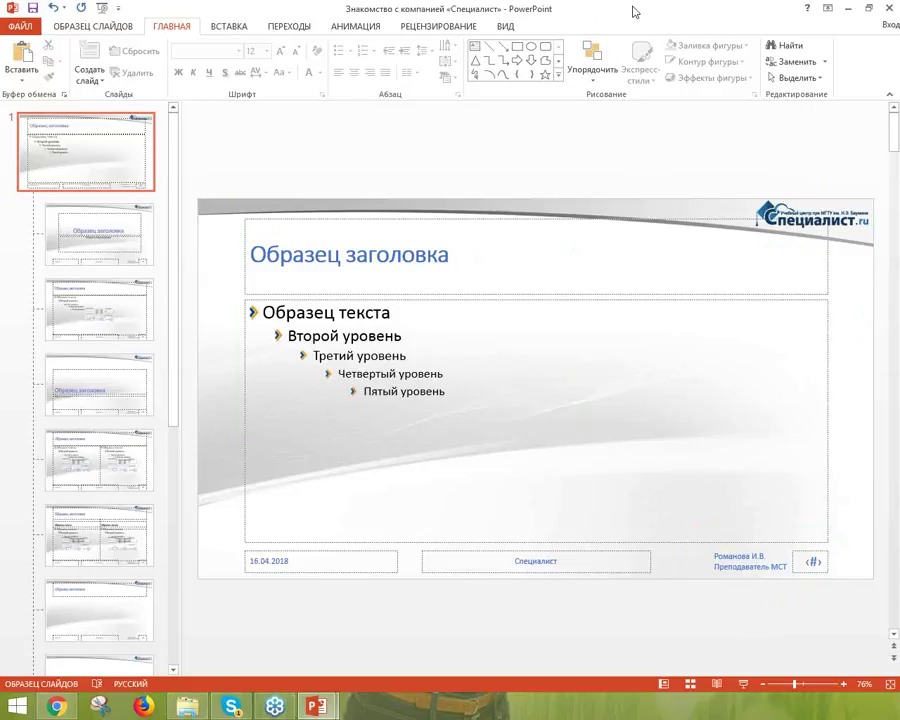
# Use Close Master View on the Slide Master tab to go back to normal view.
pyautogui.click(505, 28)
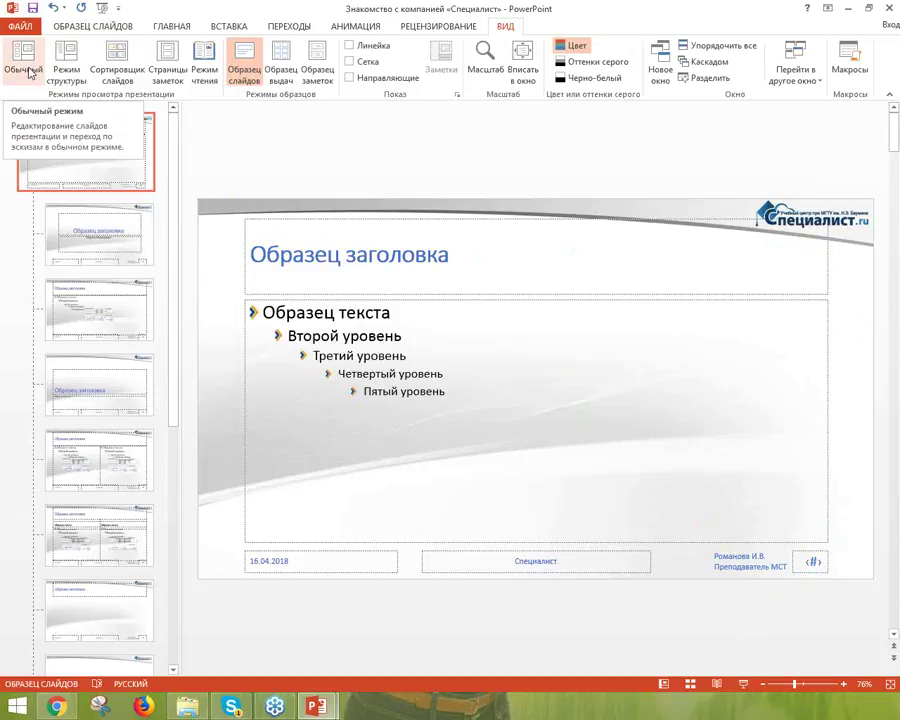
pyautogui.click(88, 28)
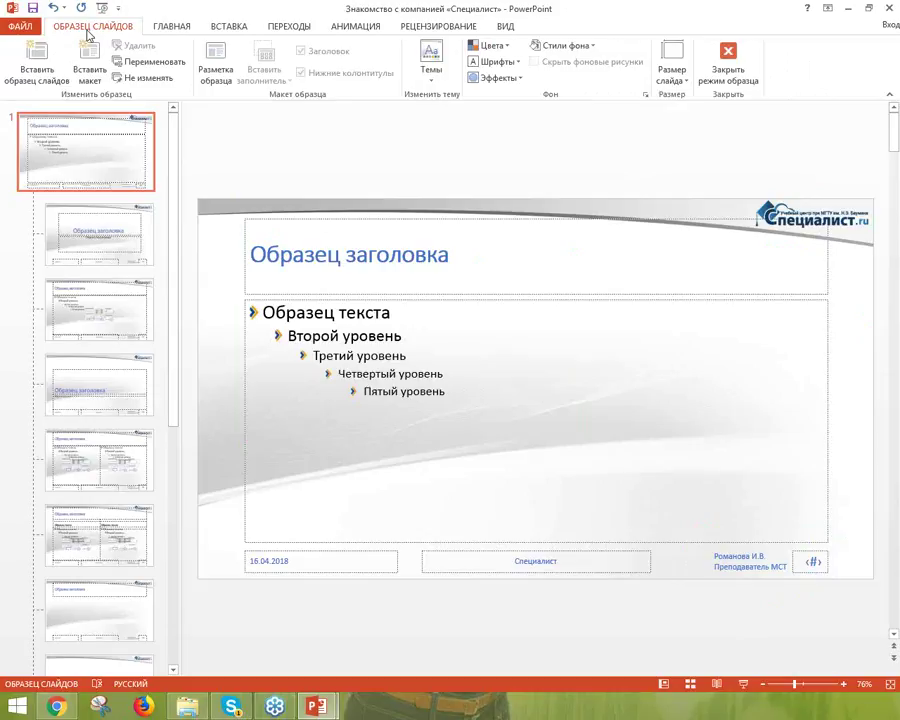
pyautogui.click(87, 31)
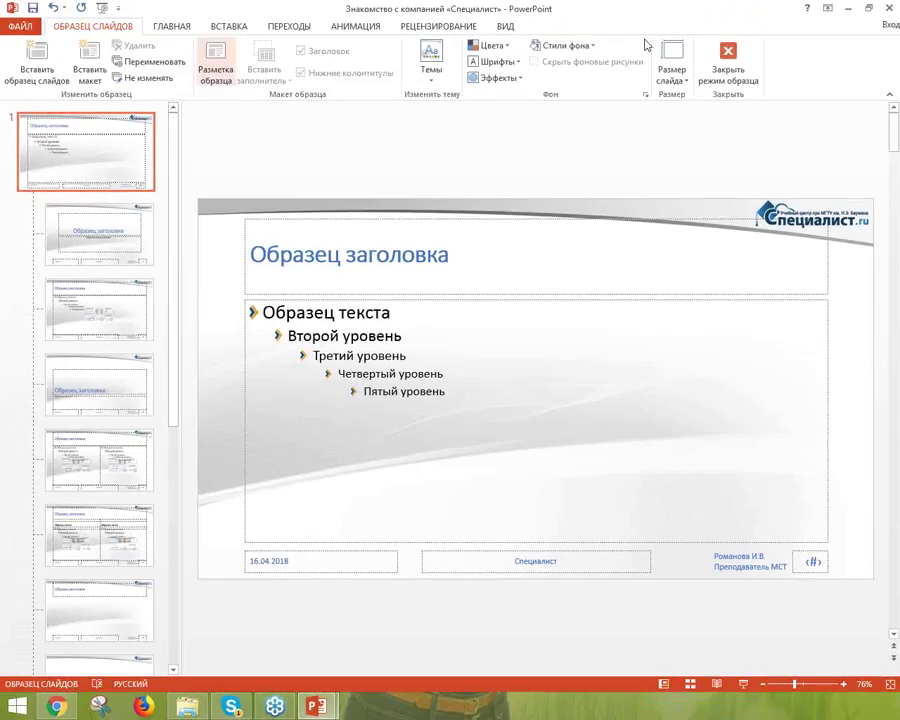
pyautogui.click(663, 683)
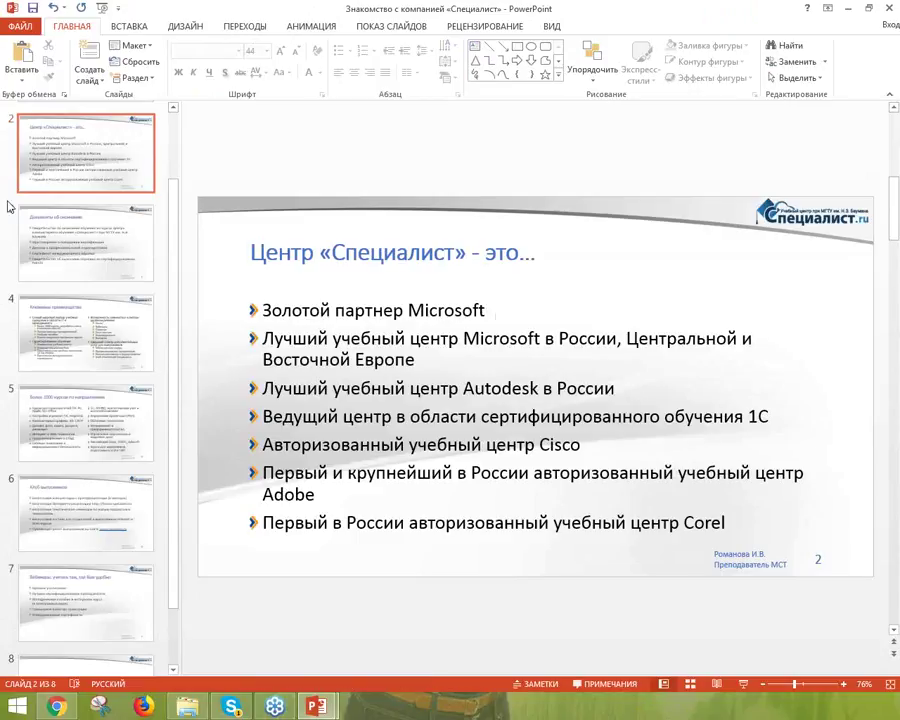
# Run the slide show with F5 from slide 1 through slide 7, then end it with Esc.
pyautogui.scroll(2, 8, 206)
pyautogui.click(78, 158)
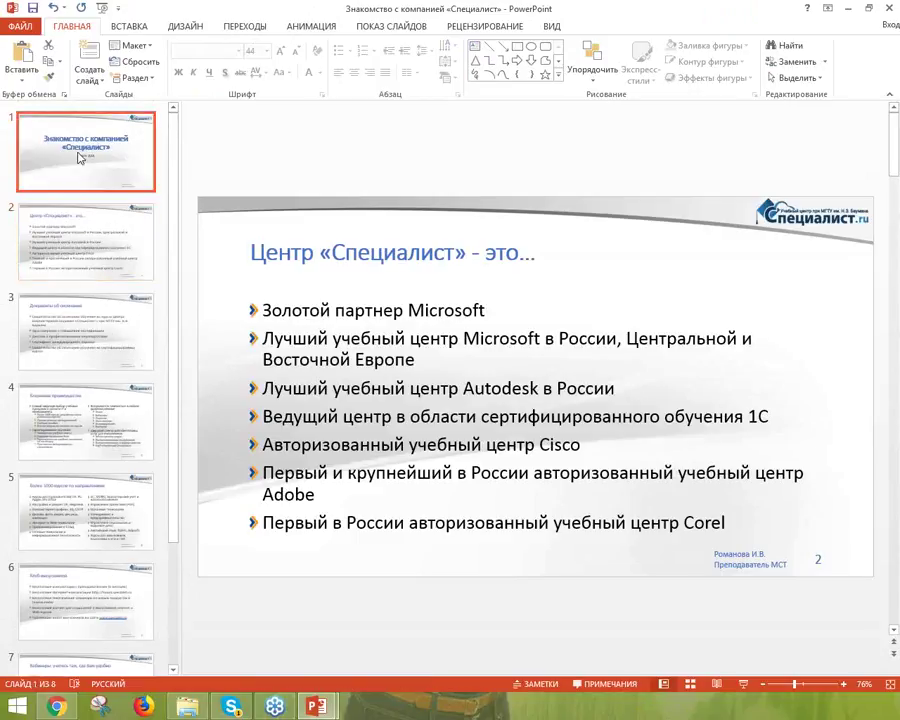
pyautogui.press('F5')
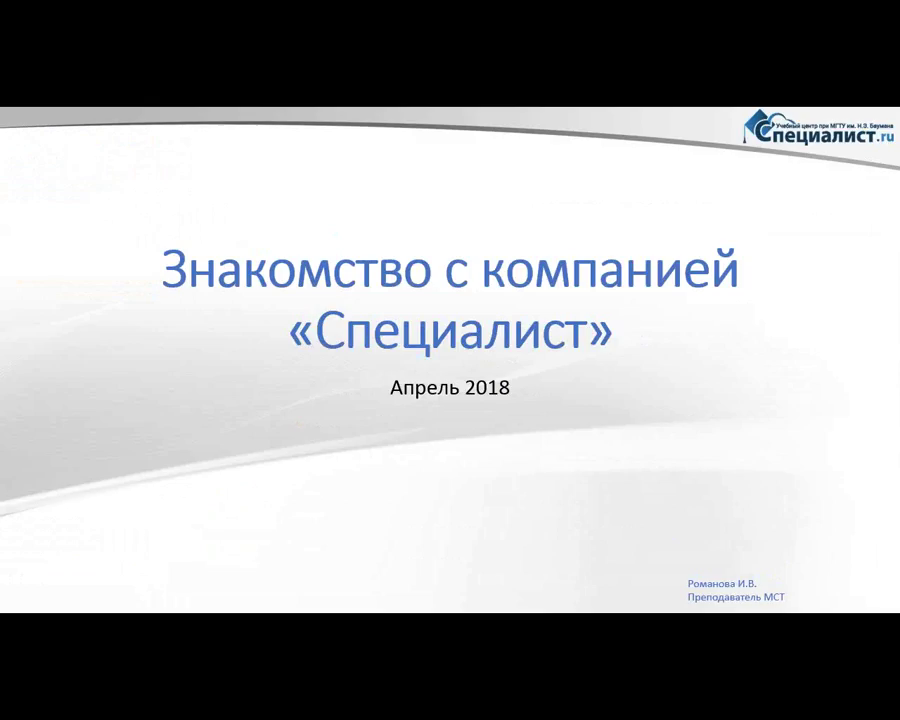
pyautogui.click(584, 377)
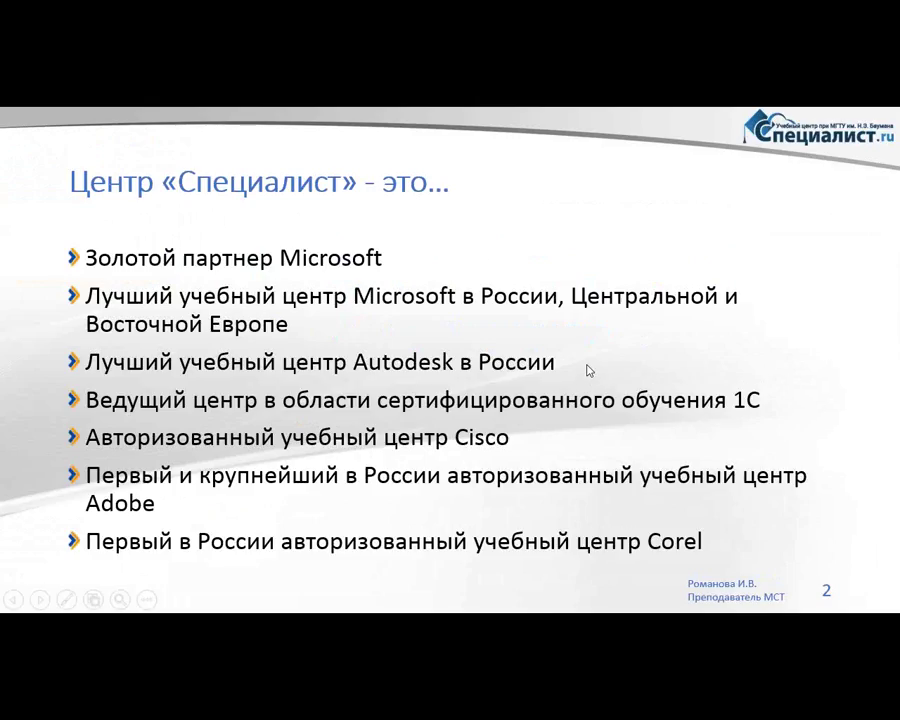
pyautogui.click(589, 370)
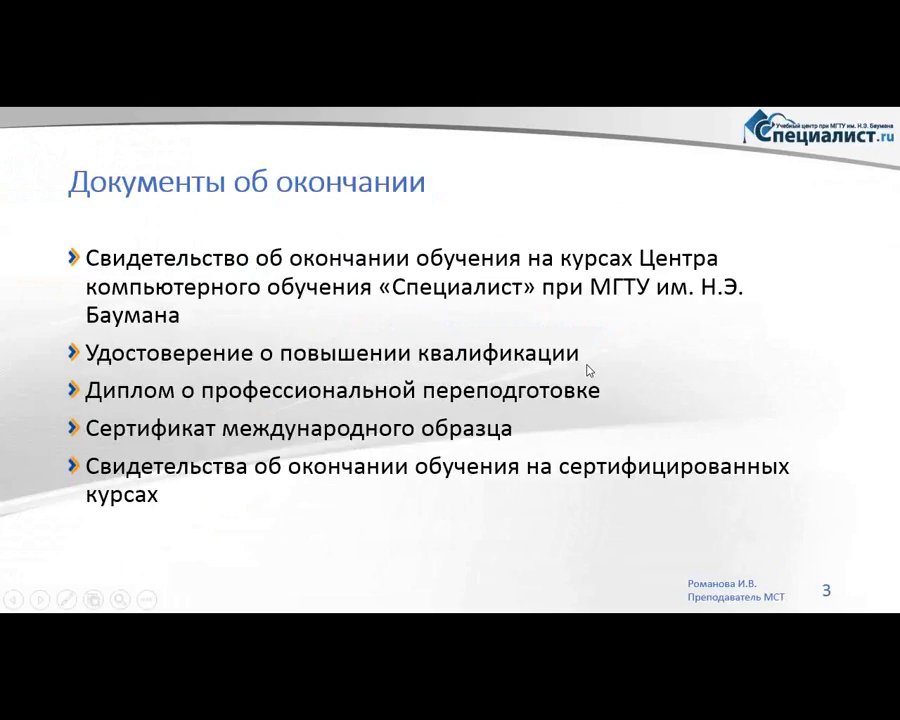
pyautogui.click(589, 370)
pyautogui.click(589, 370)
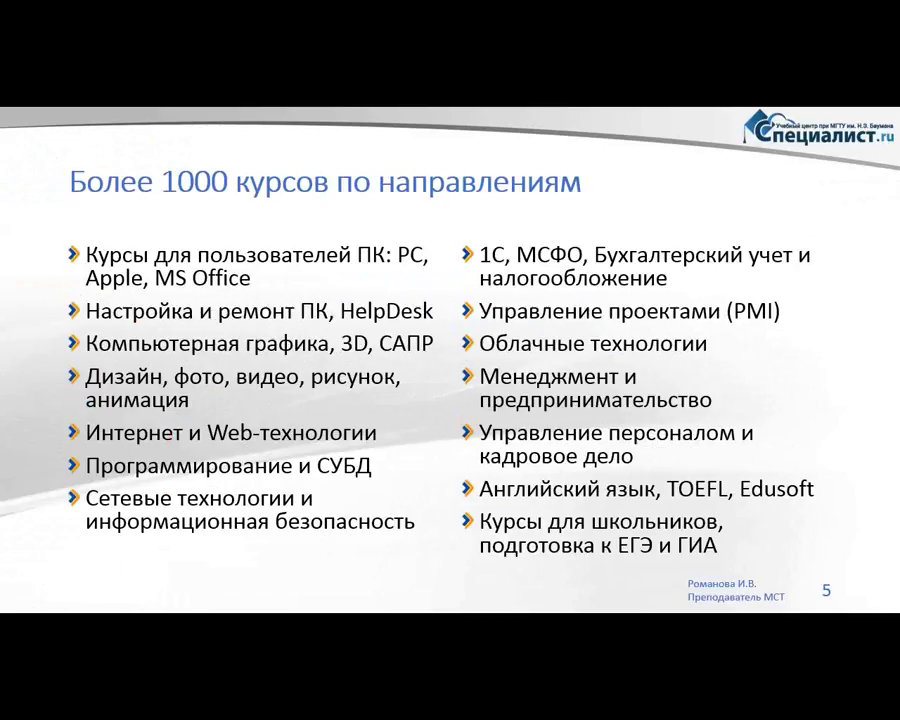
pyautogui.press('Right')
pyautogui.press('Right')
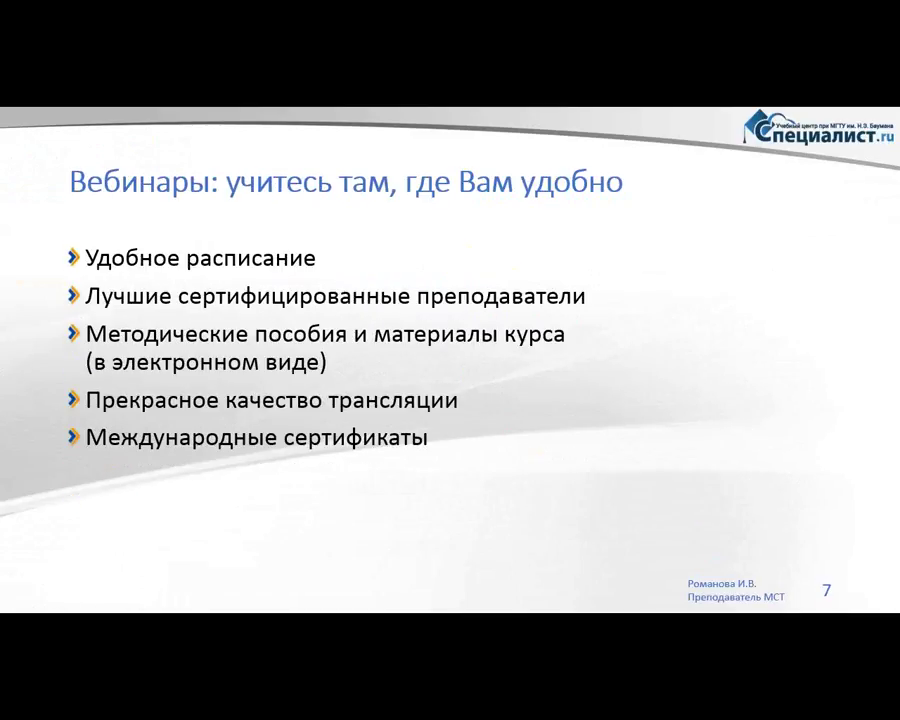
pyautogui.press('Right')
pyautogui.press('Escape')
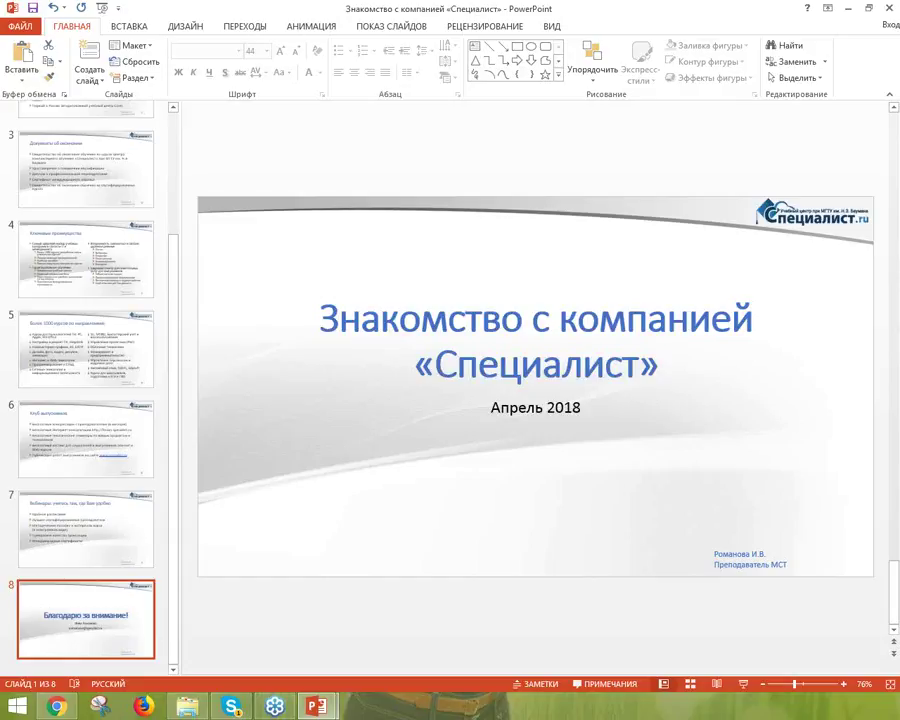
# On slide 3 'Документы об окончании', reset the displaced title placeholder to its layout position.
pyautogui.click(125, 168)
pyautogui.scroll(3, 125, 168)
pyautogui.click(130, 166)
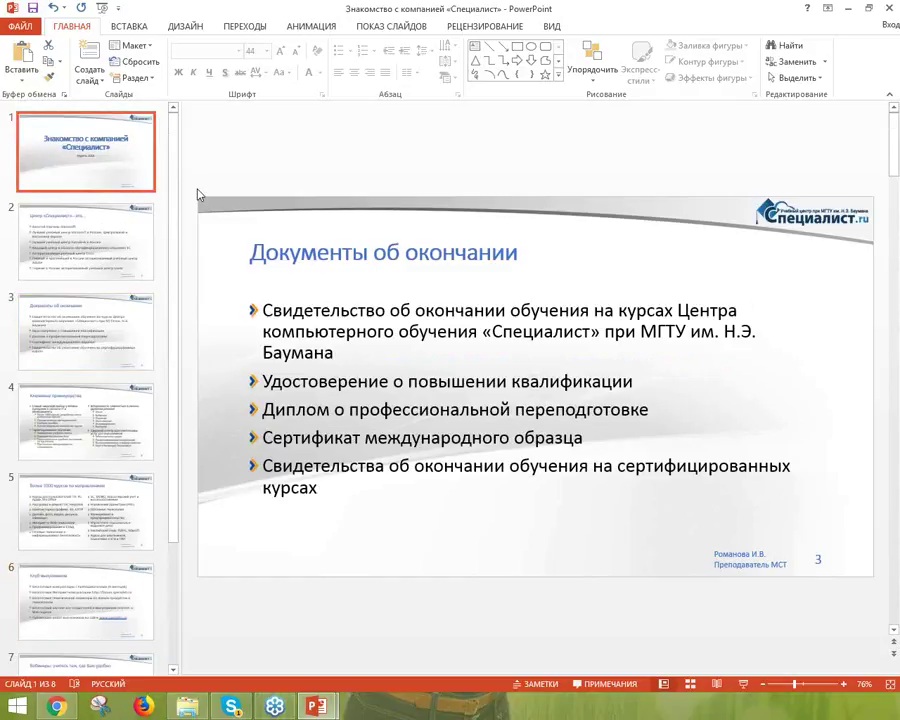
pyautogui.click(120, 272)
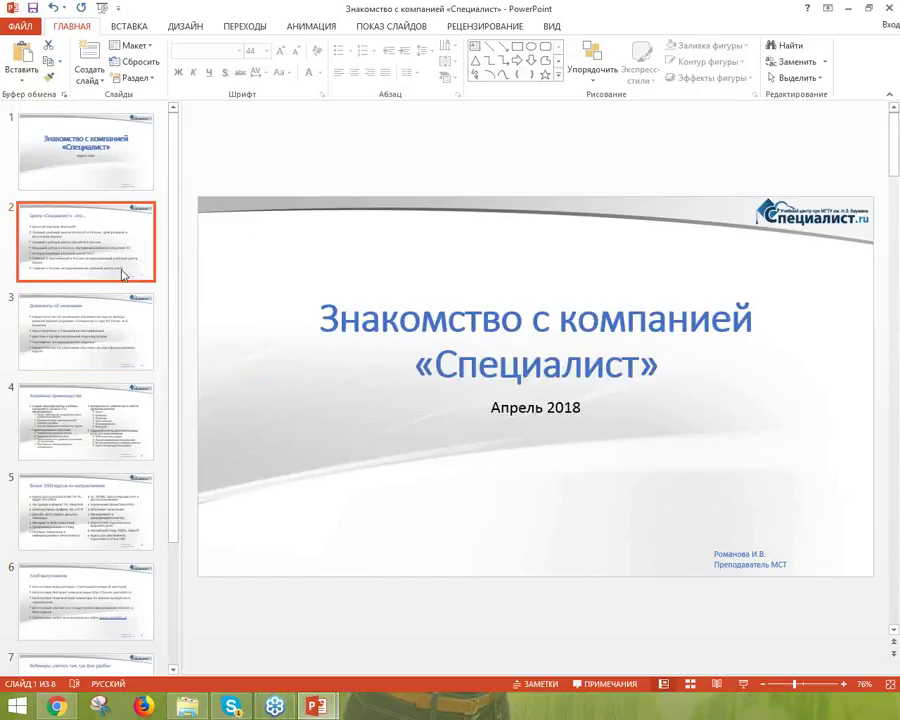
pyautogui.click(124, 344)
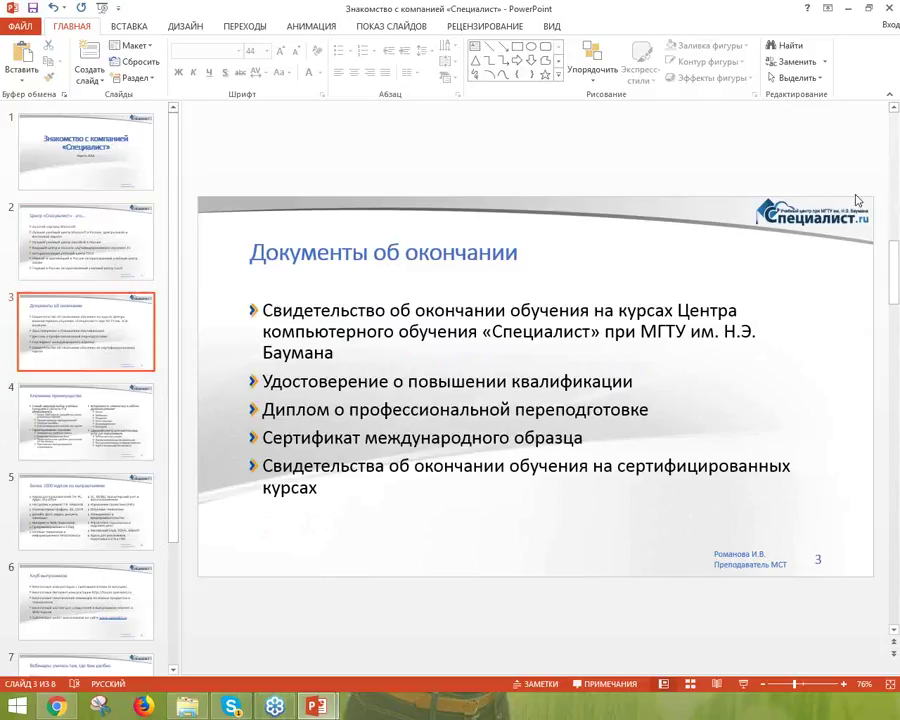
pyautogui.hotkey('ctrl', '1')
pyautogui.moveTo(600, 114); pyautogui.dragTo(665, 385)
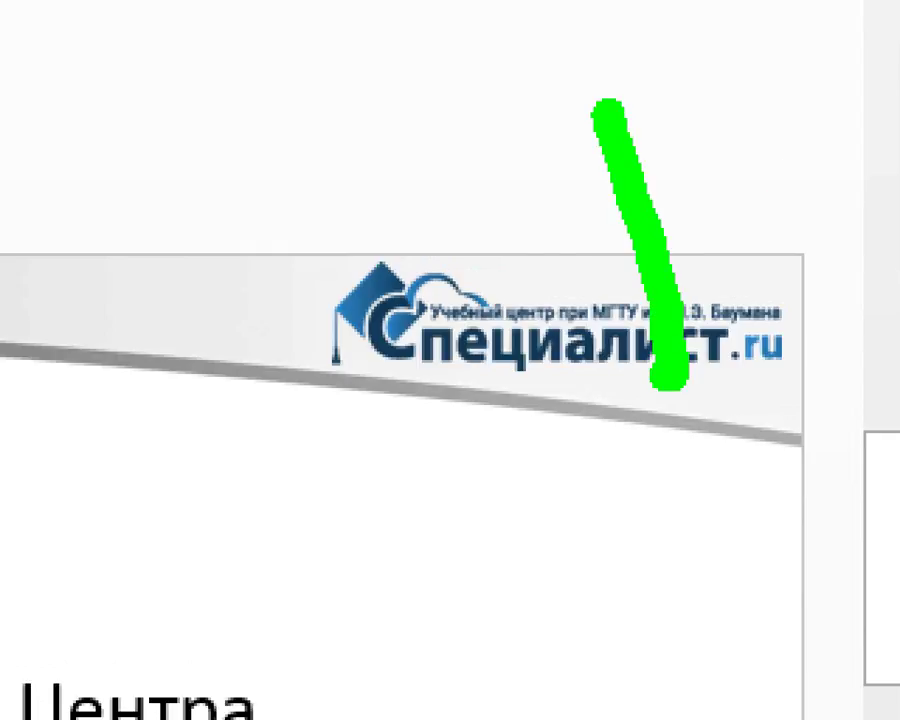
pyautogui.moveTo(540, 250); pyautogui.dragTo(765, 212)
pyautogui.press('Escape')
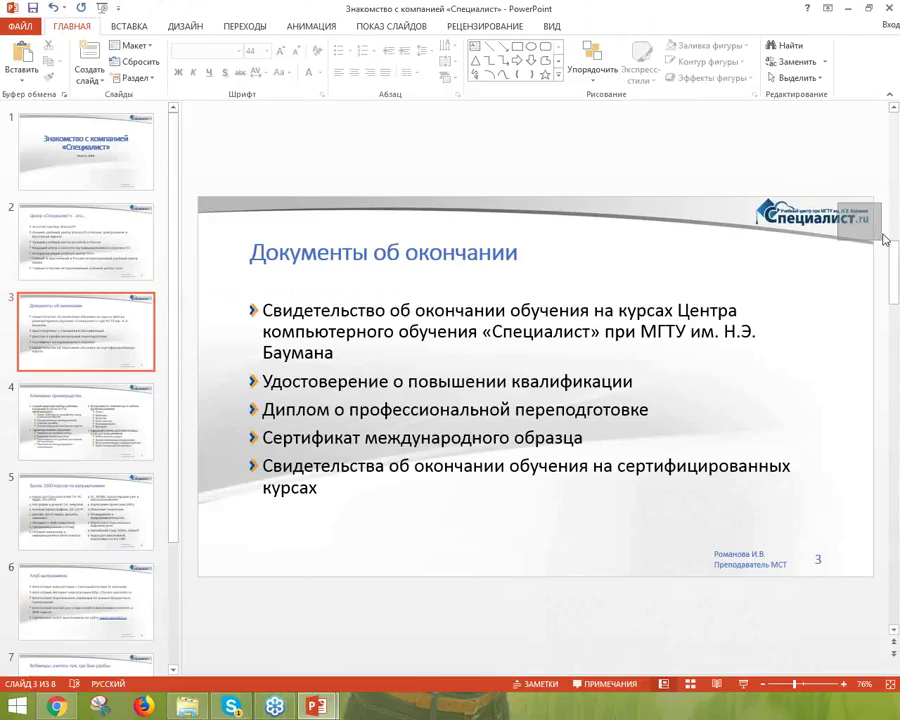
pyautogui.click(824, 216)
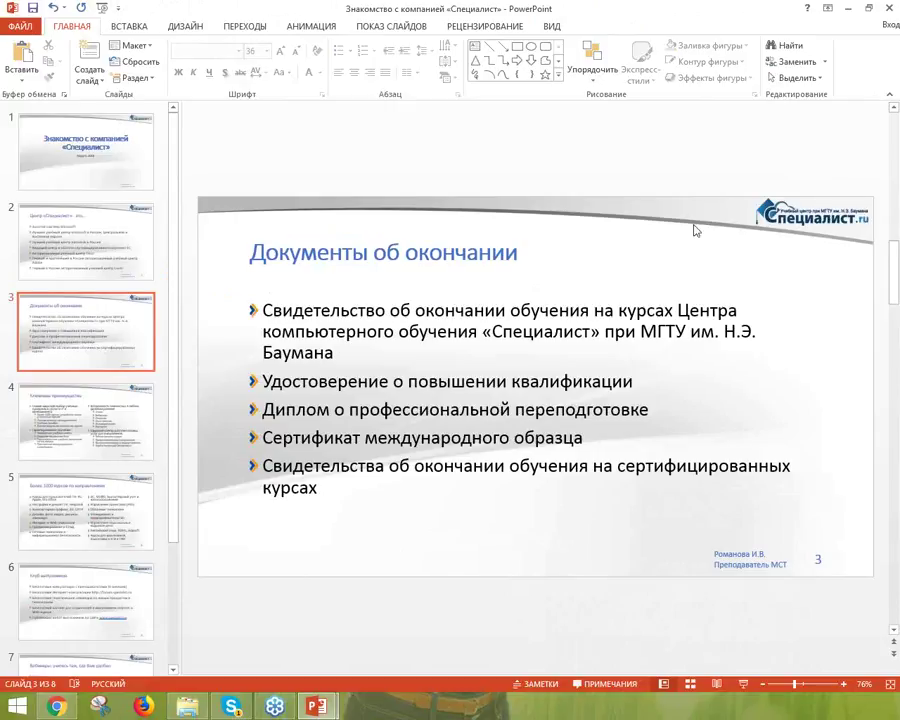
pyautogui.click(492, 248)
pyautogui.hotkey('ctrl', 'z')
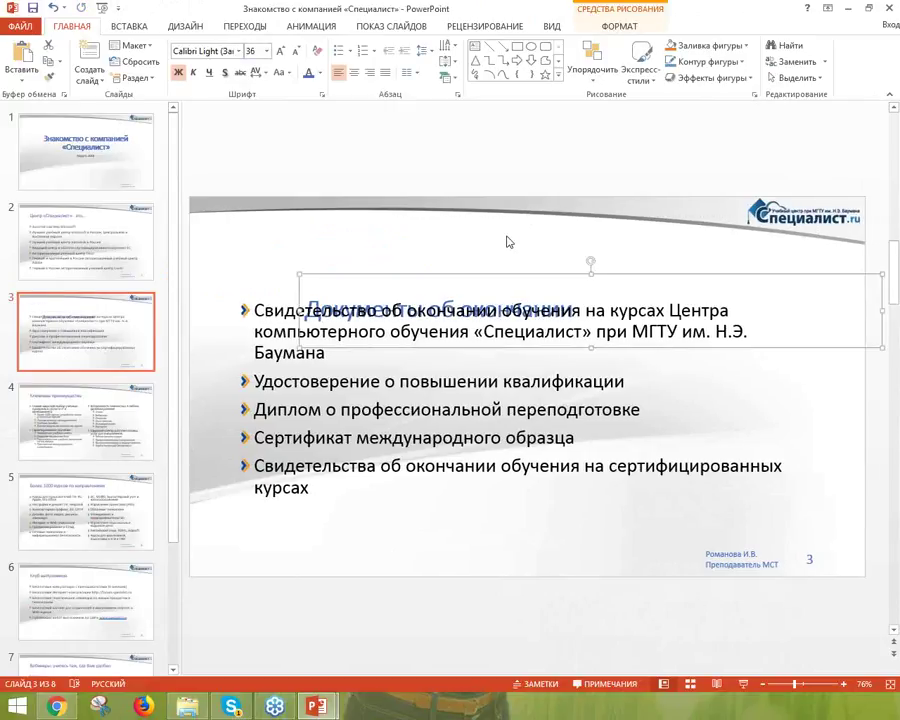
pyautogui.click(126, 60)
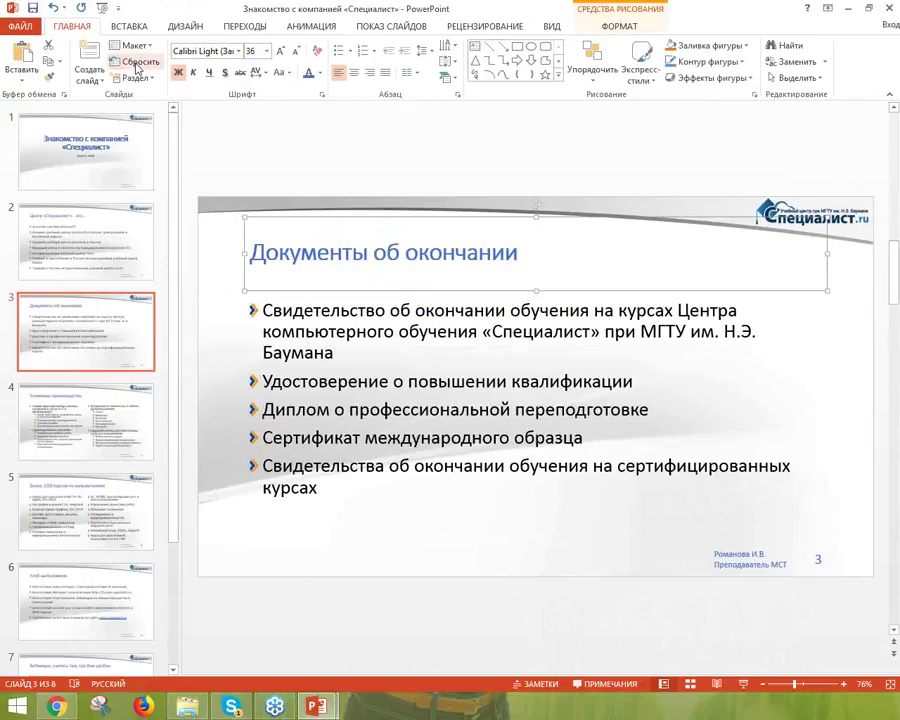
# Move the slide number 3 box, then Reset the slide to snap it back into place.
pyautogui.click(820, 560)
pyautogui.moveTo(820, 560); pyautogui.dragTo(837, 530)
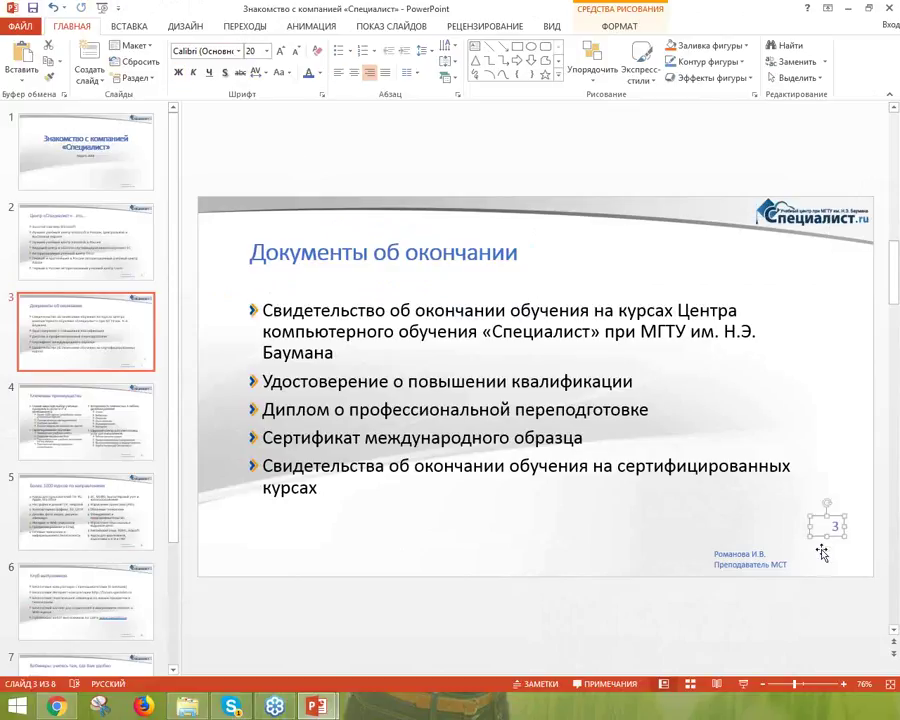
pyautogui.click(125, 60)
pyautogui.moveTo(715, 550); pyautogui.dragTo(768, 589)
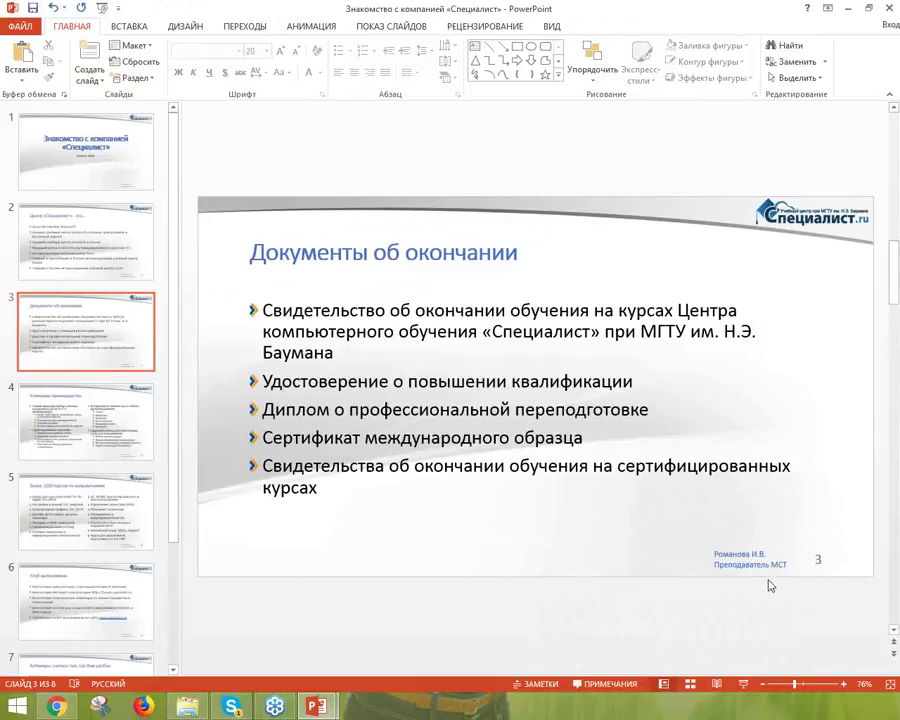